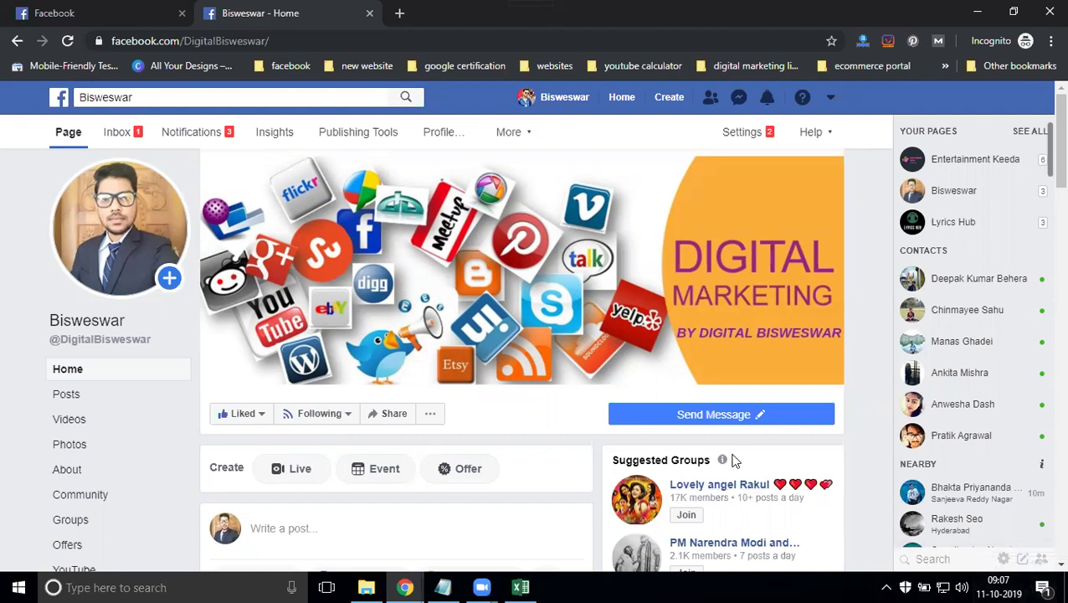
# Step: Open the Lead Ads Forms Library in the digital marketing Page's Publishing Tools and dismiss the QR code tip
pyautogui.click(357, 134)
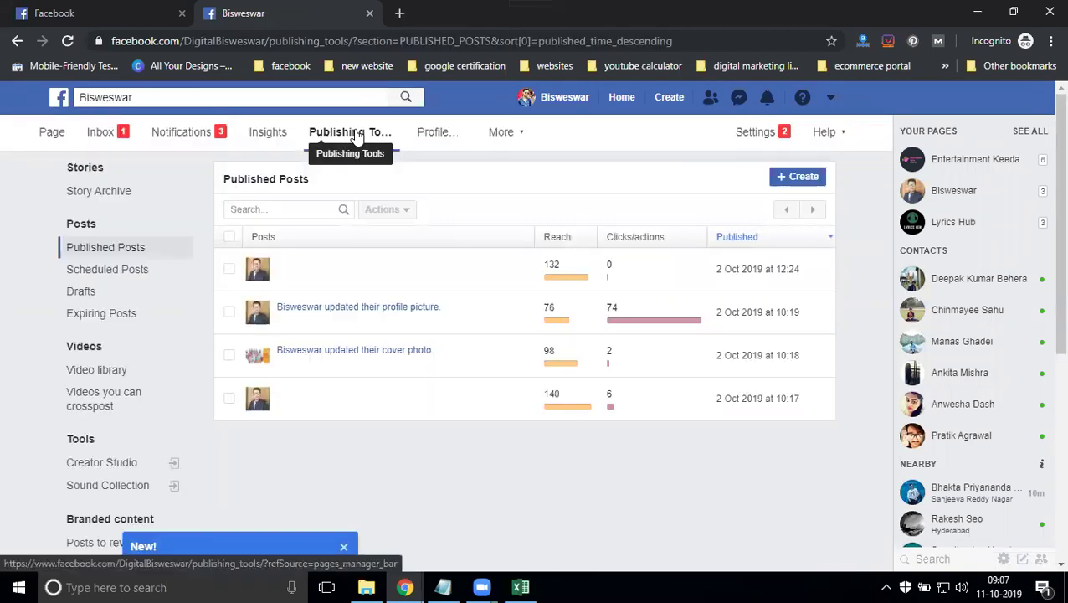
pyautogui.scroll(-4, 148, 285)
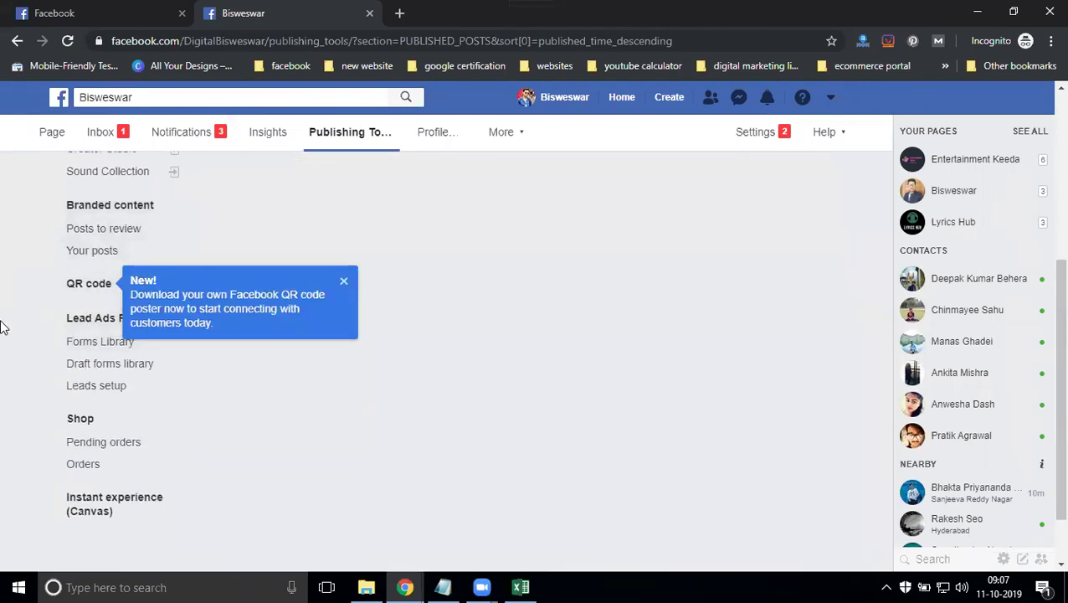
pyautogui.click(342, 286)
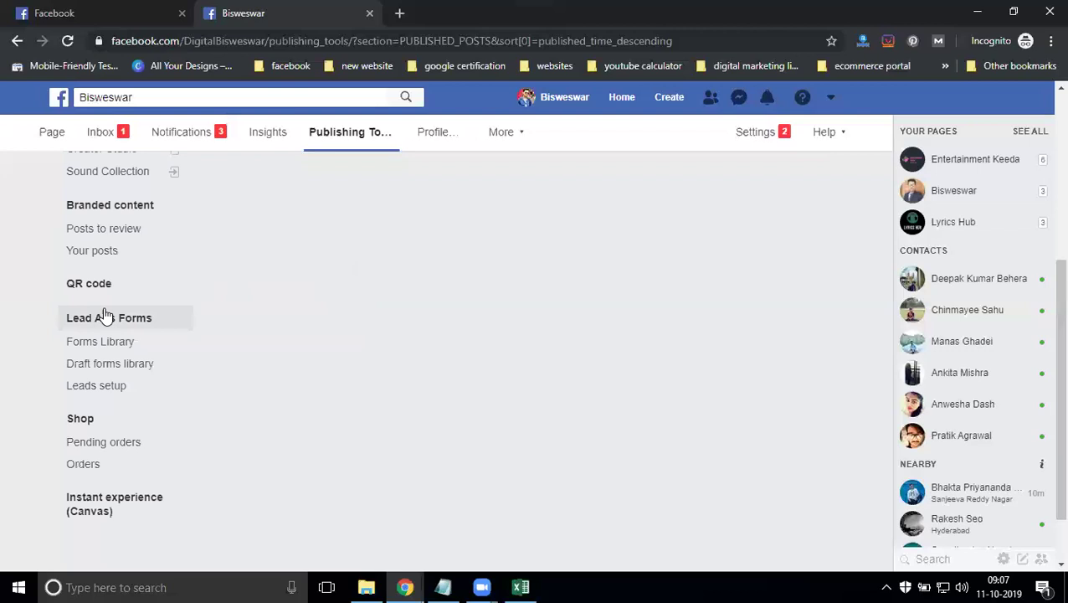
pyautogui.click(102, 343)
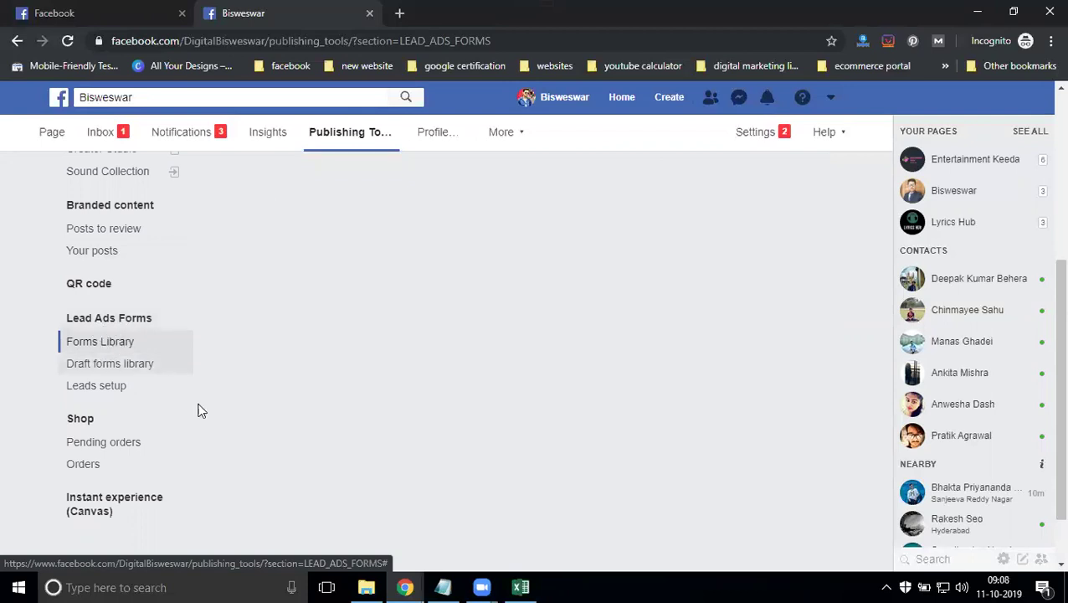
# Step: Switch to the browser window with the My Interior Hub Page and open its Lead Ads Forms Library
pyautogui.moveTo(405, 587)
pyautogui.click(325, 532)
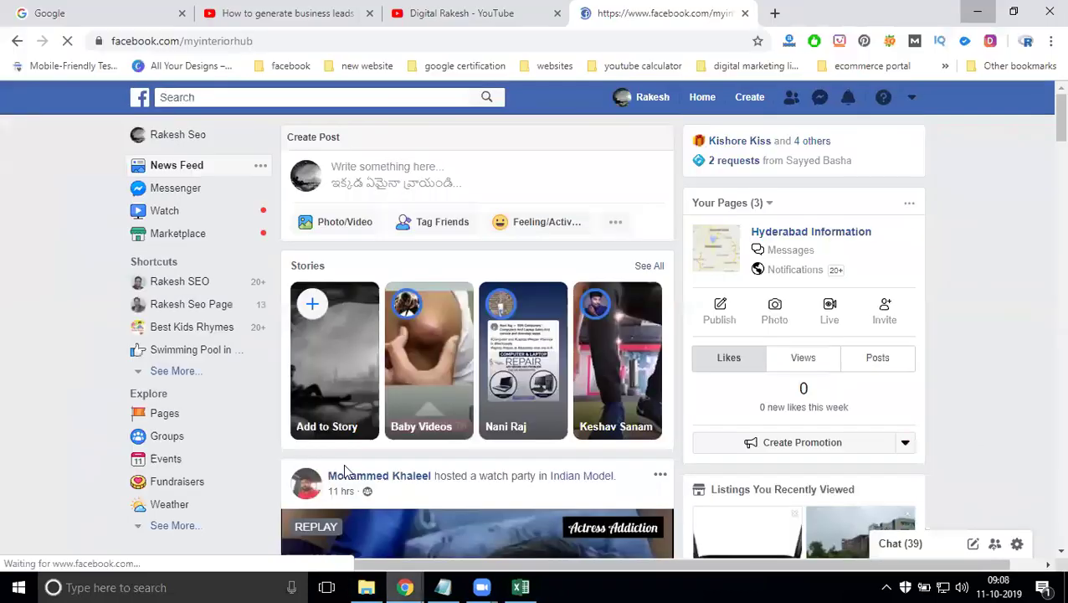
pyautogui.click(516, 134)
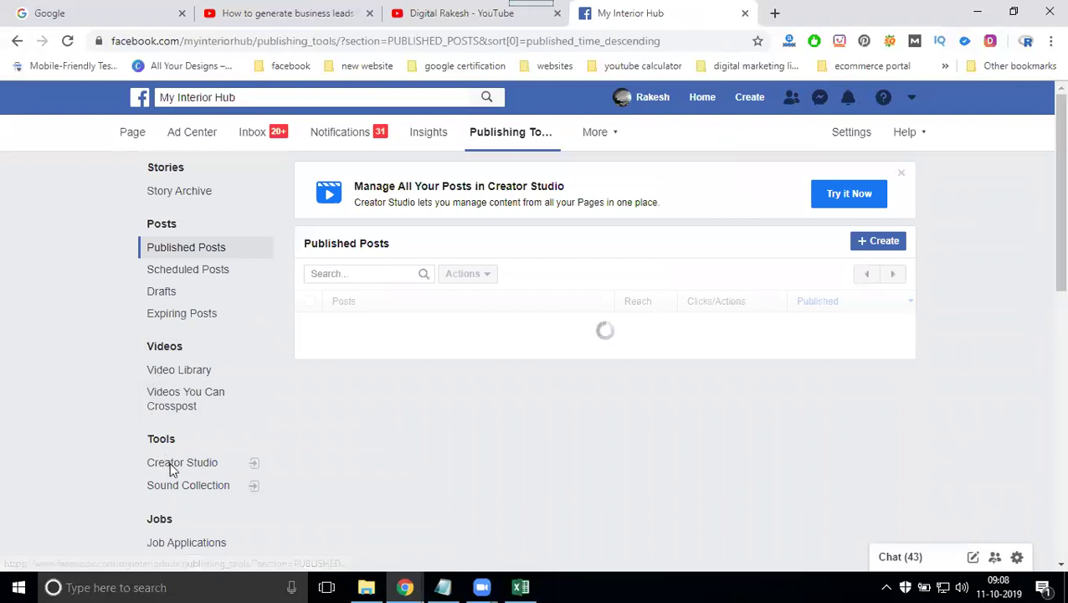
pyautogui.scroll(-2, 148, 398)
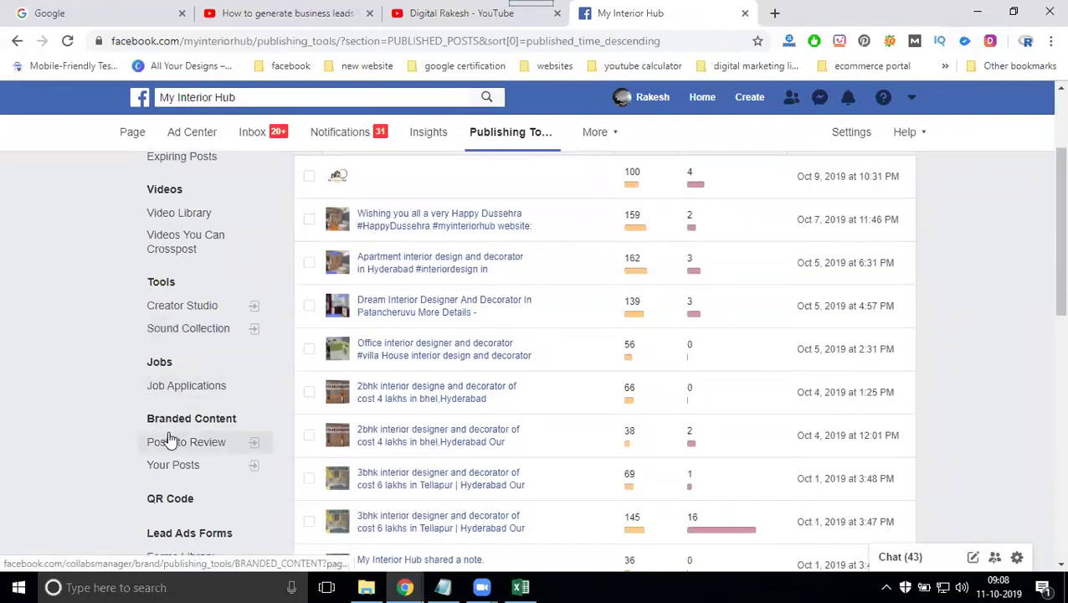
pyautogui.scroll(-1, 170, 439)
pyautogui.click(184, 483)
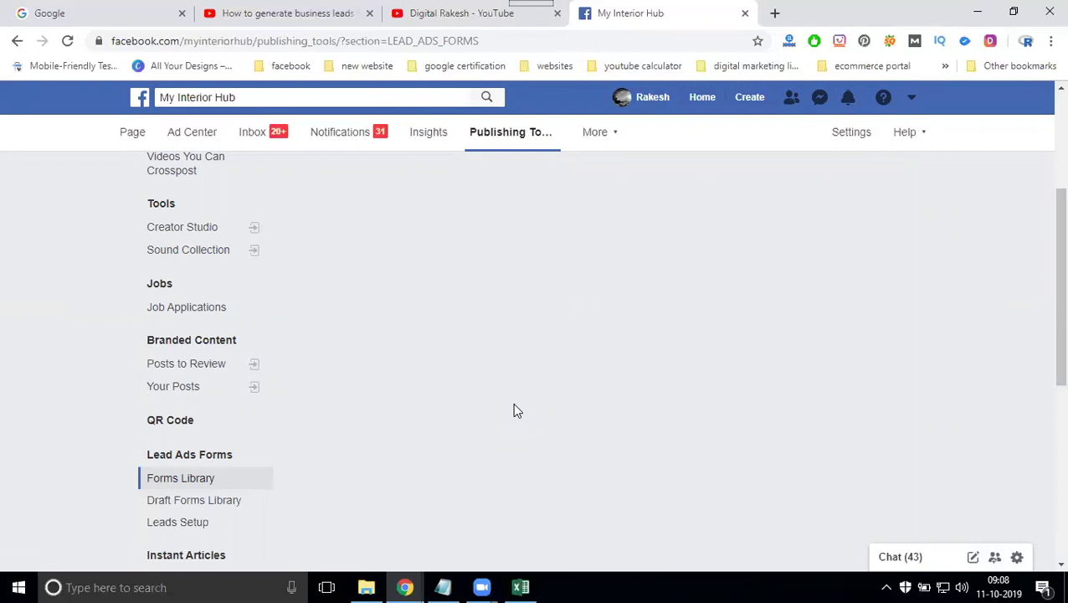
# Step: Preview the existing lead form, close the preview and dismiss the tip about archiving forms
pyautogui.moveTo(343, 332)
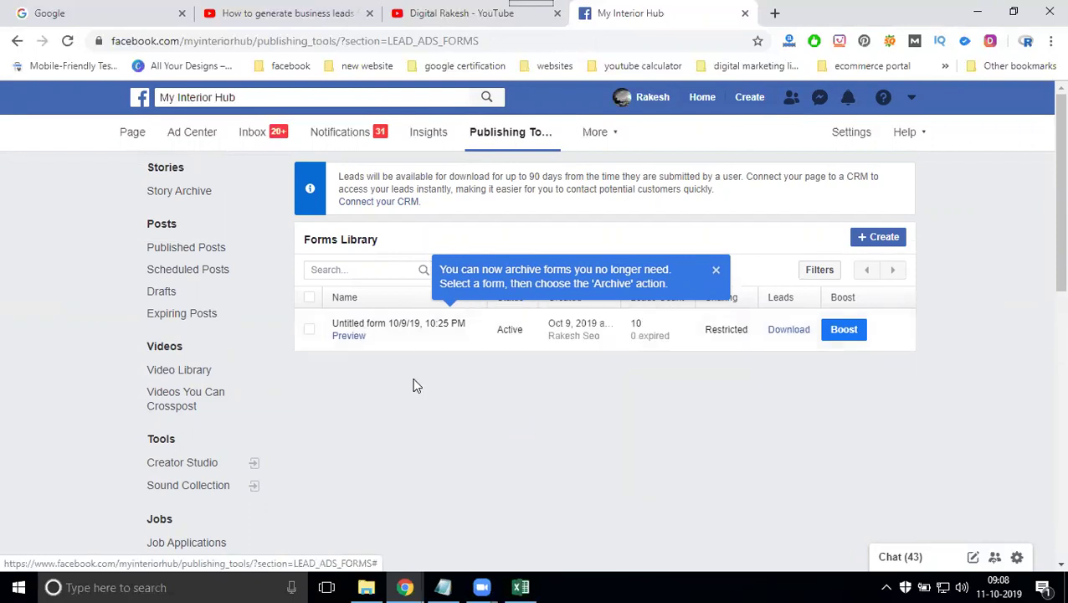
pyautogui.click(352, 336)
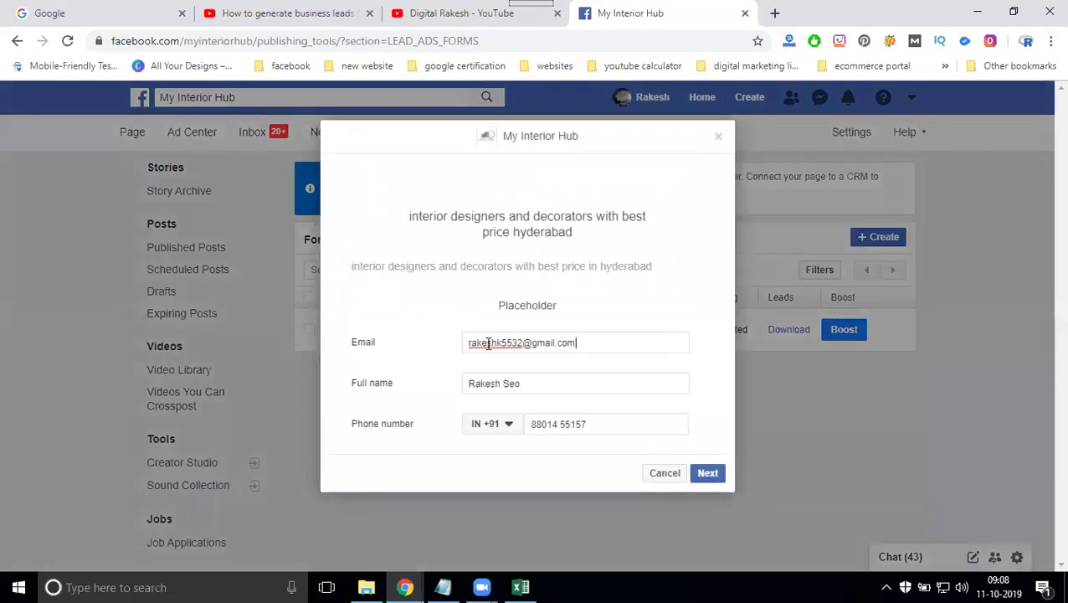
pyautogui.click(661, 474)
pyautogui.moveTo(661, 348)
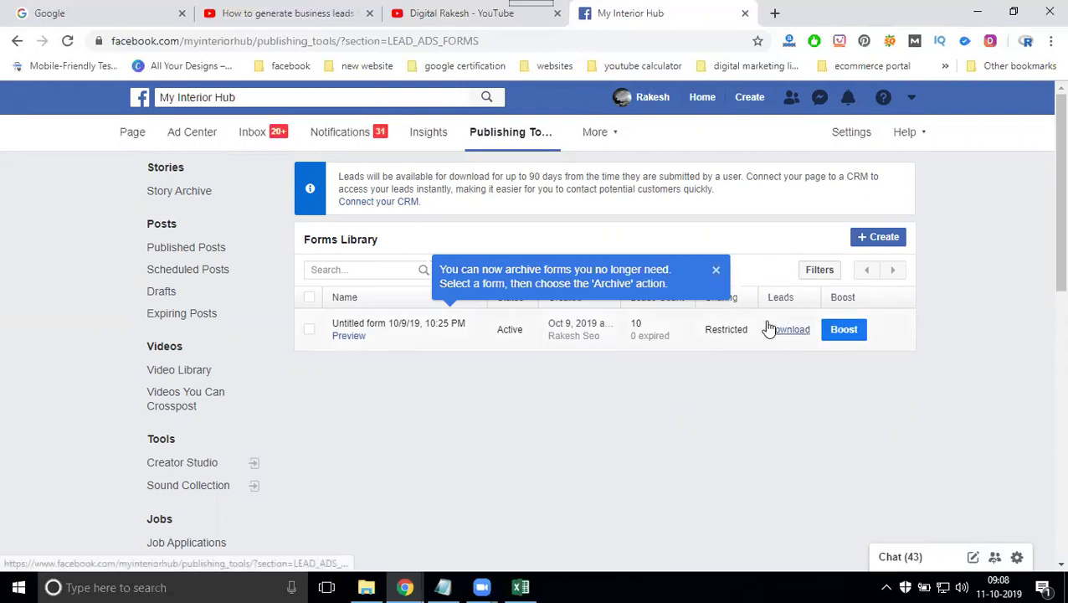
pyautogui.click(716, 269)
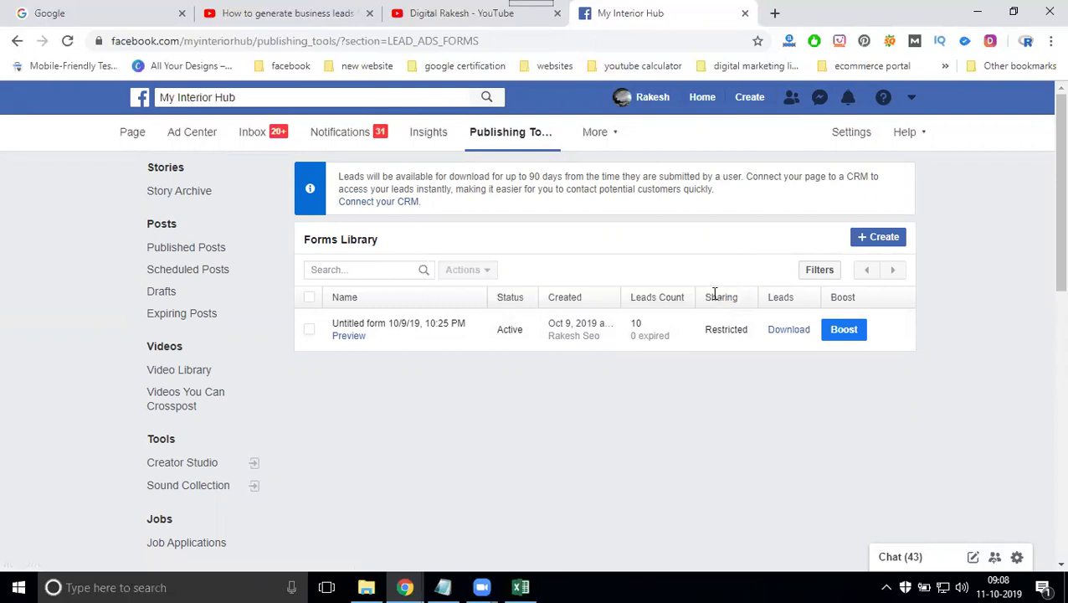
# Step: Download the form's leads by date range for the Lifetime period as a CSV file and close the download dialog
pyautogui.click(783, 332)
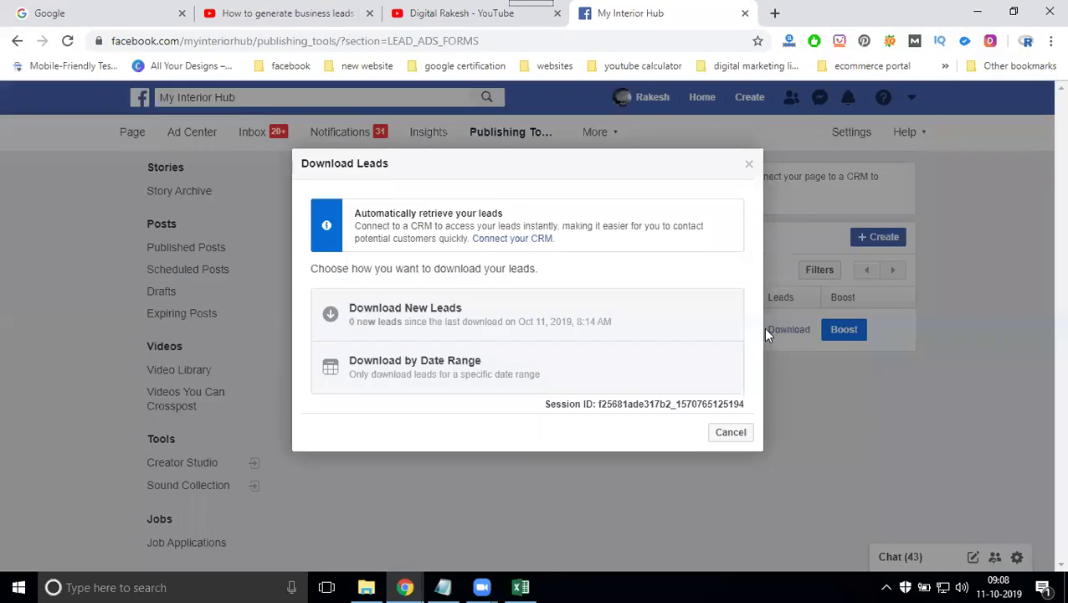
pyautogui.click(382, 371)
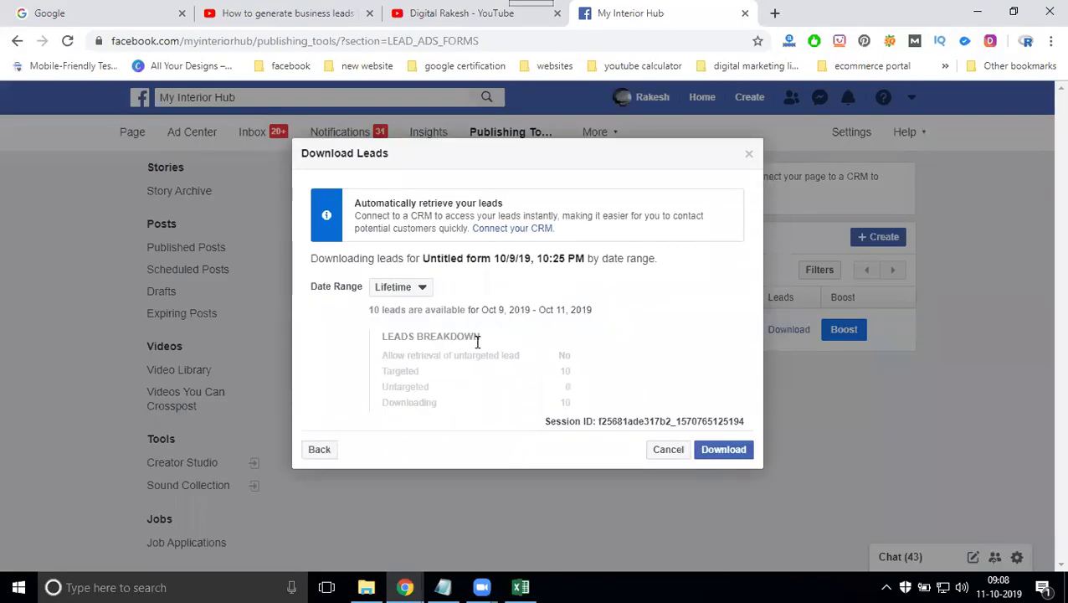
pyautogui.click(712, 451)
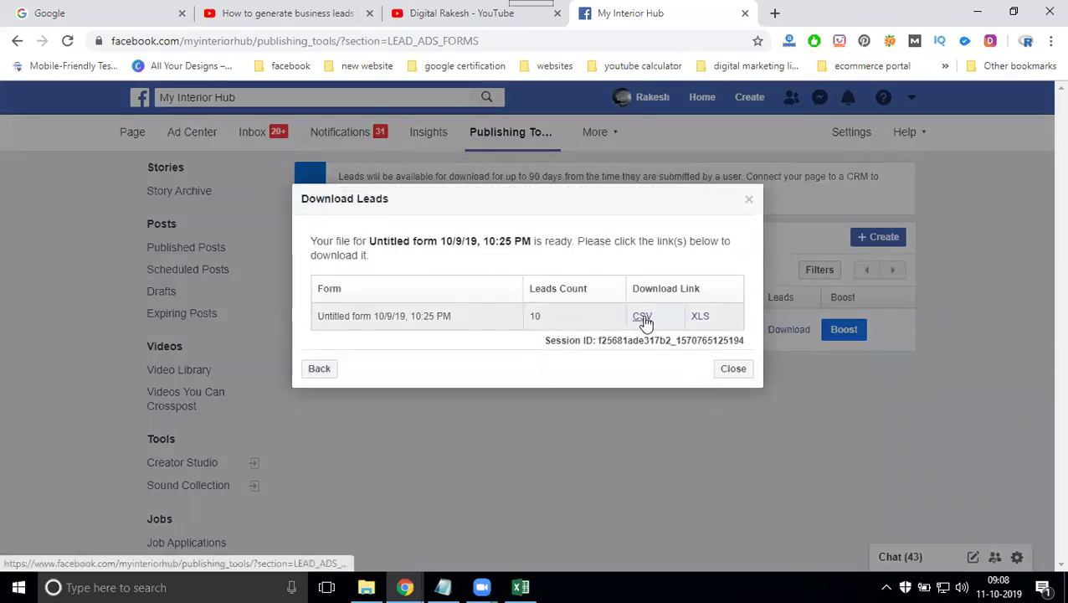
pyautogui.click(642, 319)
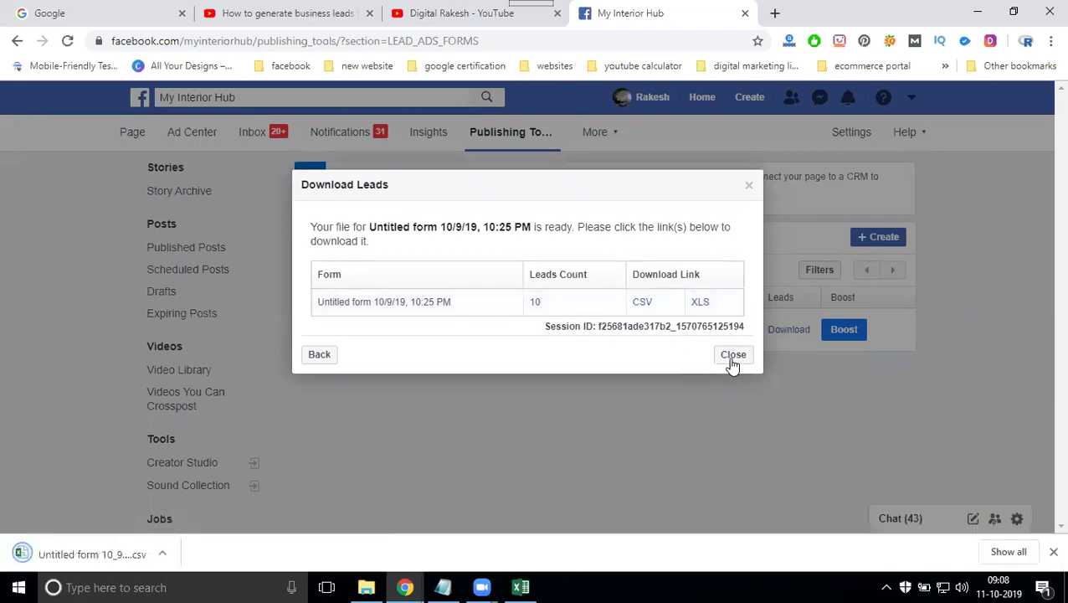
pyautogui.click(725, 368)
# Step: Open the downloaded leads CSV in Excel to review the columns, and minimize the Excel windows
pyautogui.click(109, 556)
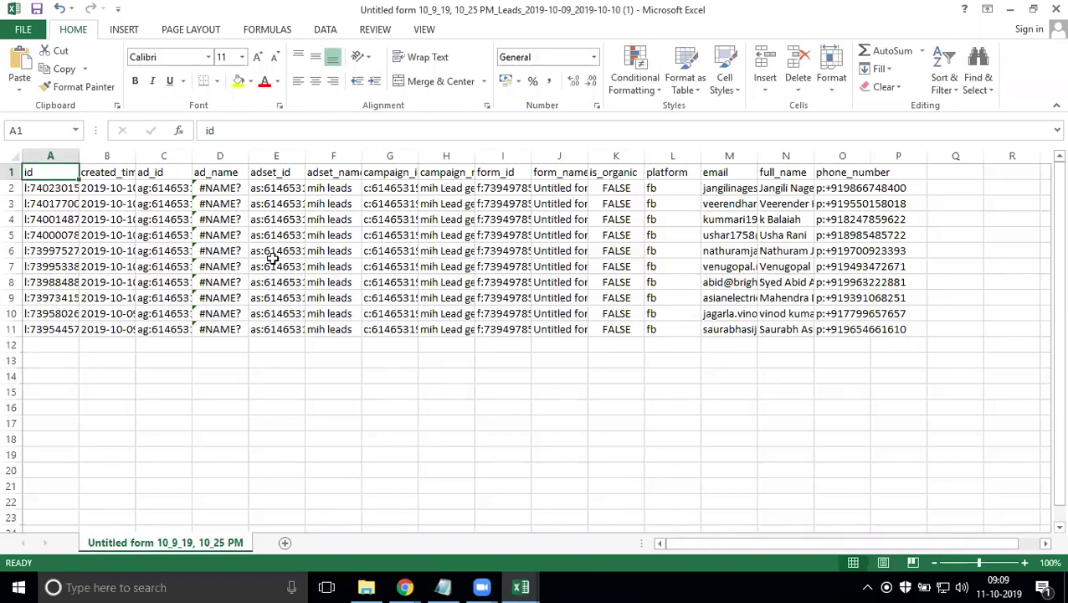
pyautogui.click(1011, 9)
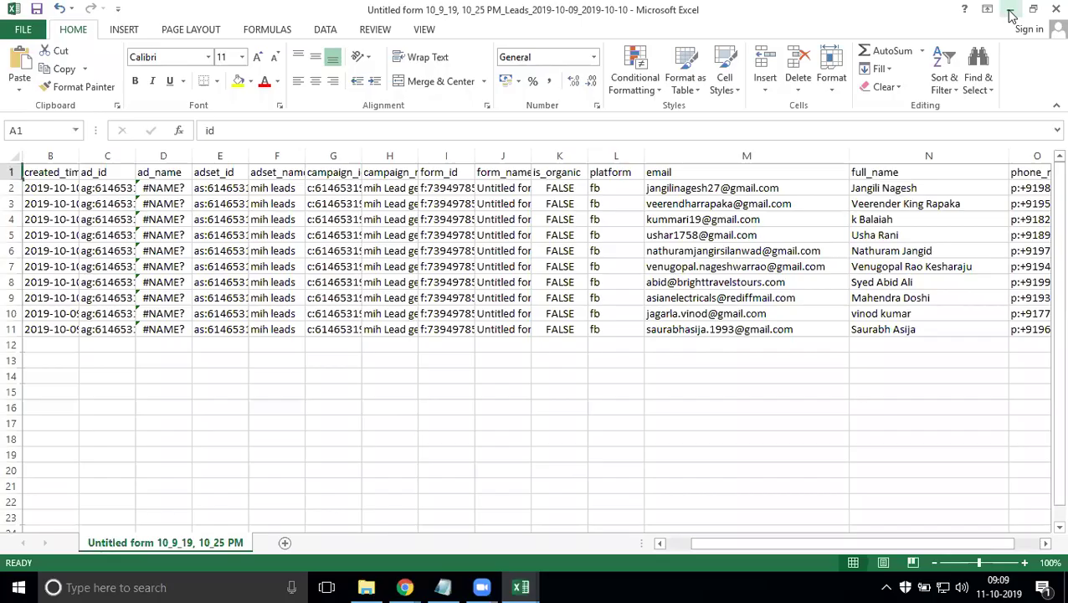
pyautogui.click(1010, 9)
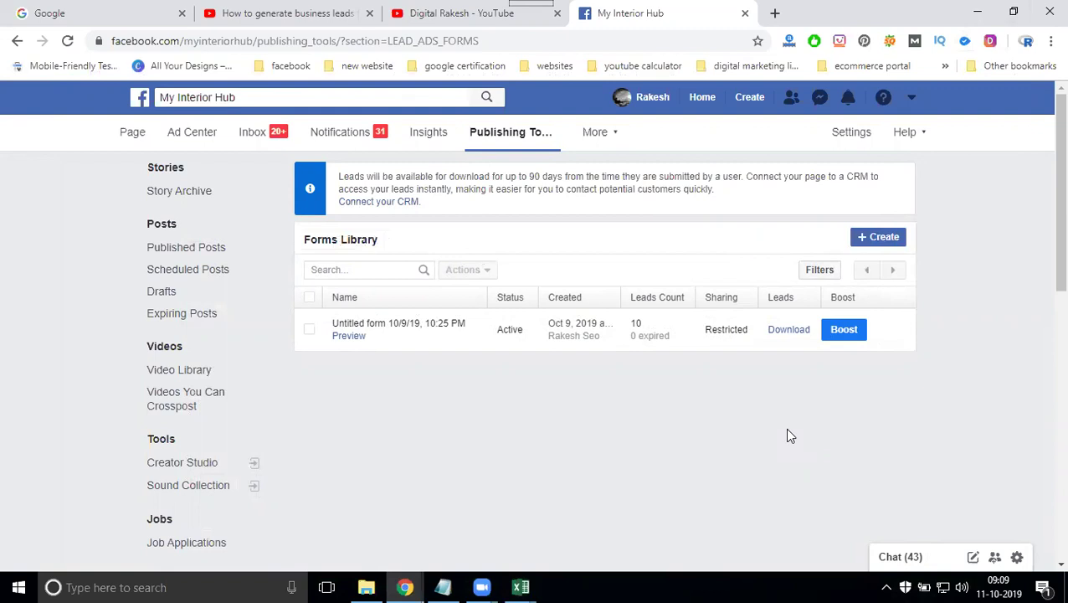
# Step: Switch back to the incognito browser window and open the digital marketing Page's home view
pyautogui.moveTo(405, 586)
pyautogui.click(453, 549)
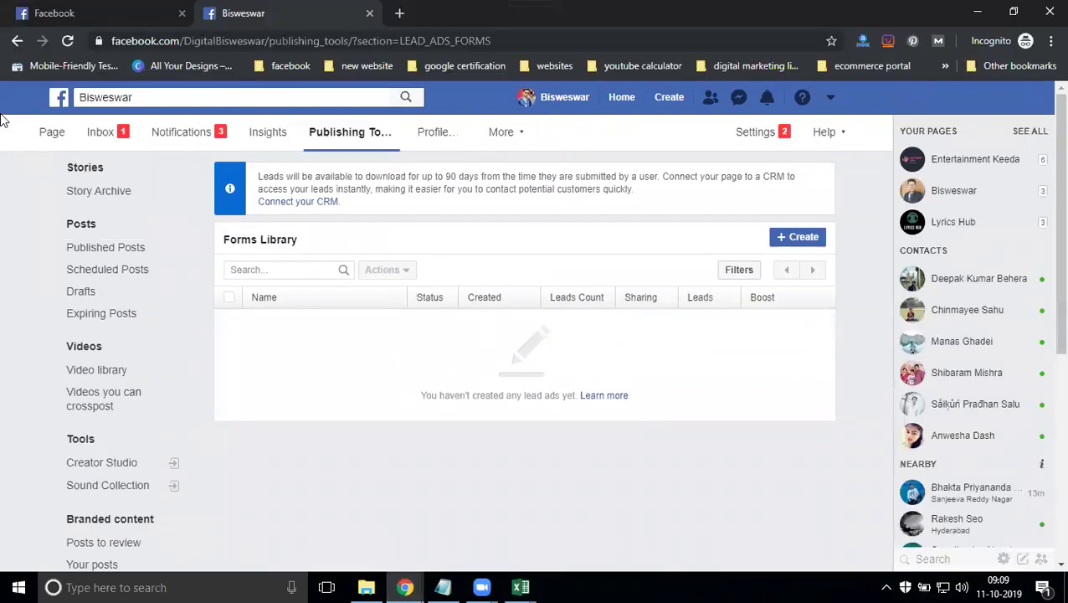
pyautogui.click(51, 131)
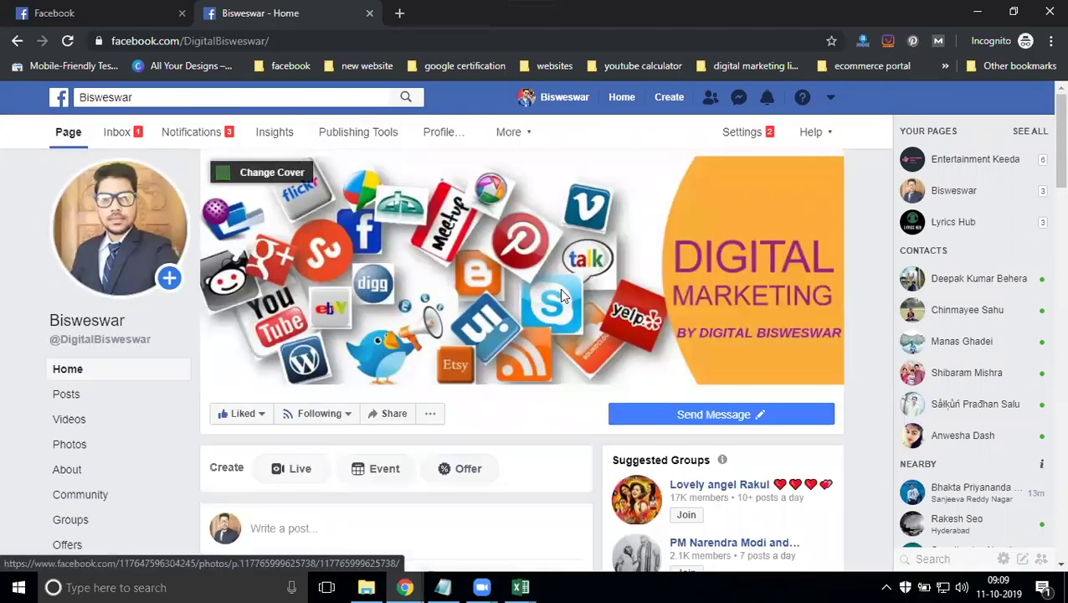
# Step: Choose Advertise your business from the Page's post options and start a Get more leads promotion
pyautogui.scroll(-4, 563, 294)
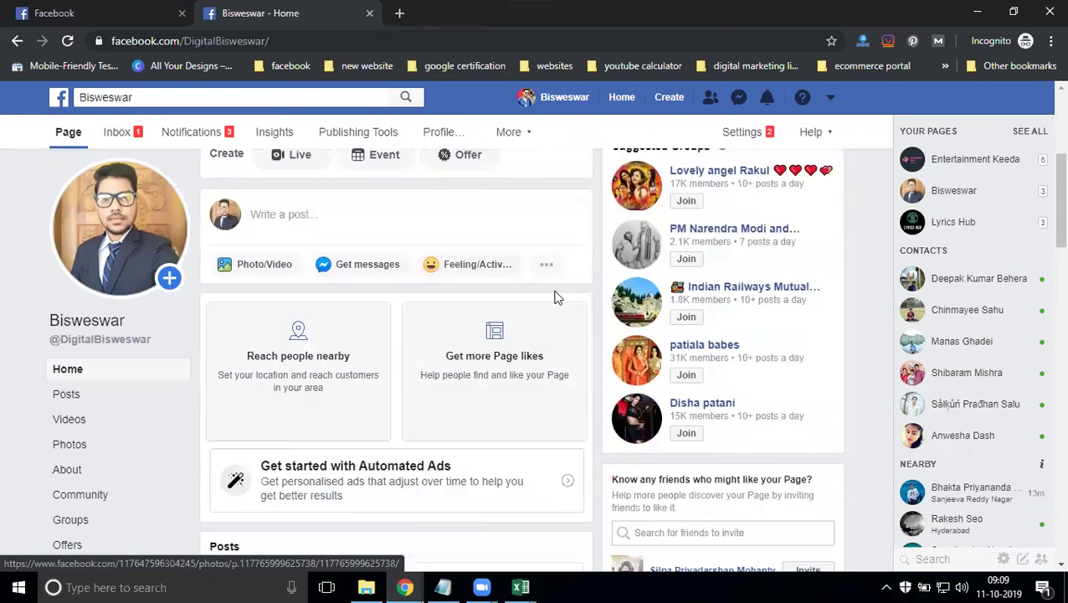
pyautogui.click(555, 263)
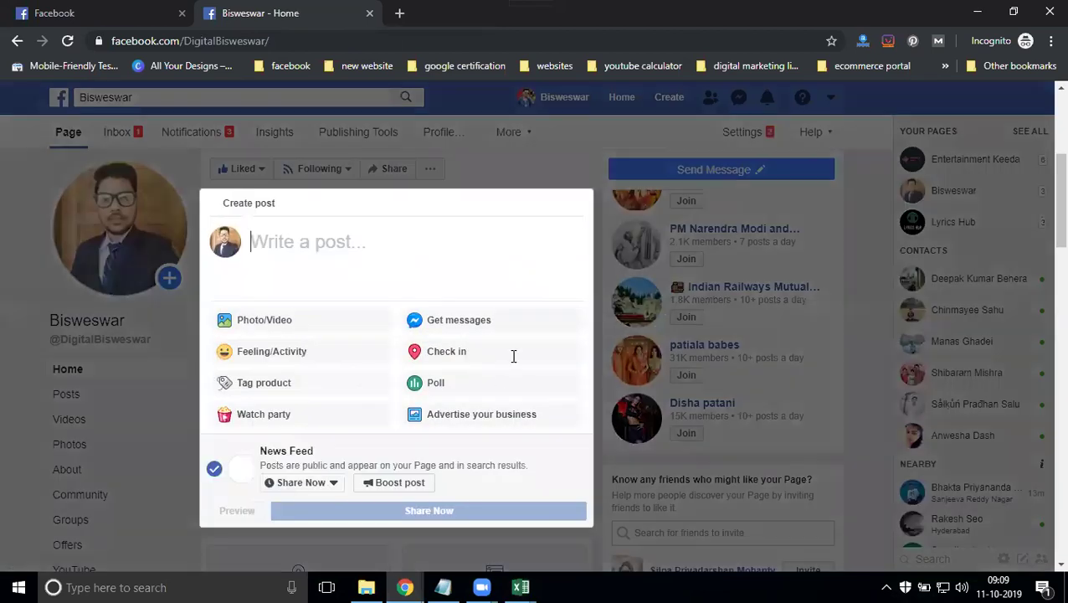
pyautogui.click(473, 446)
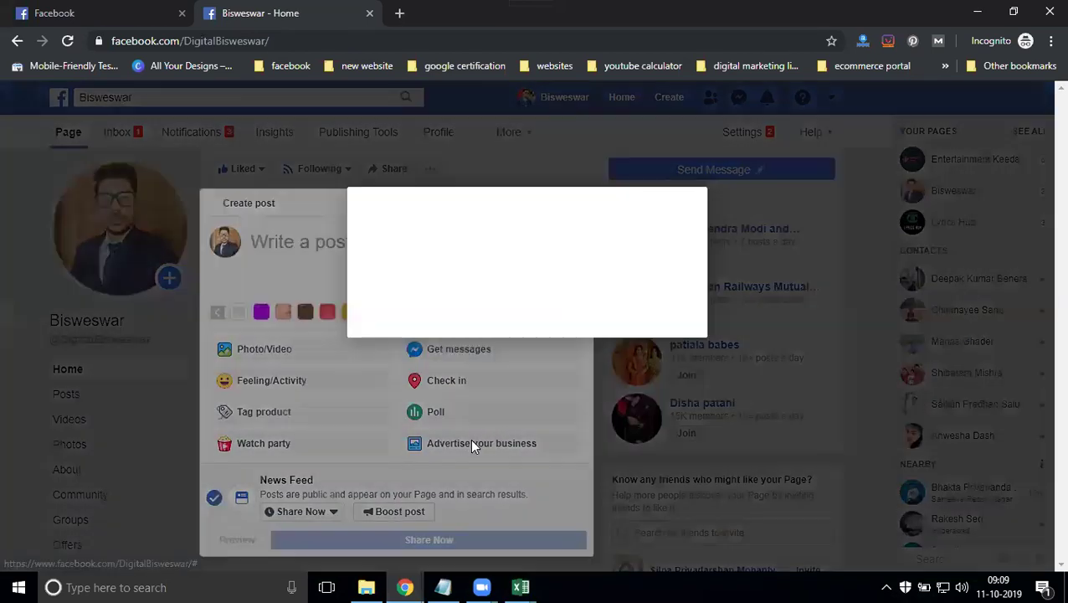
pyautogui.scroll(-1, 542, 308)
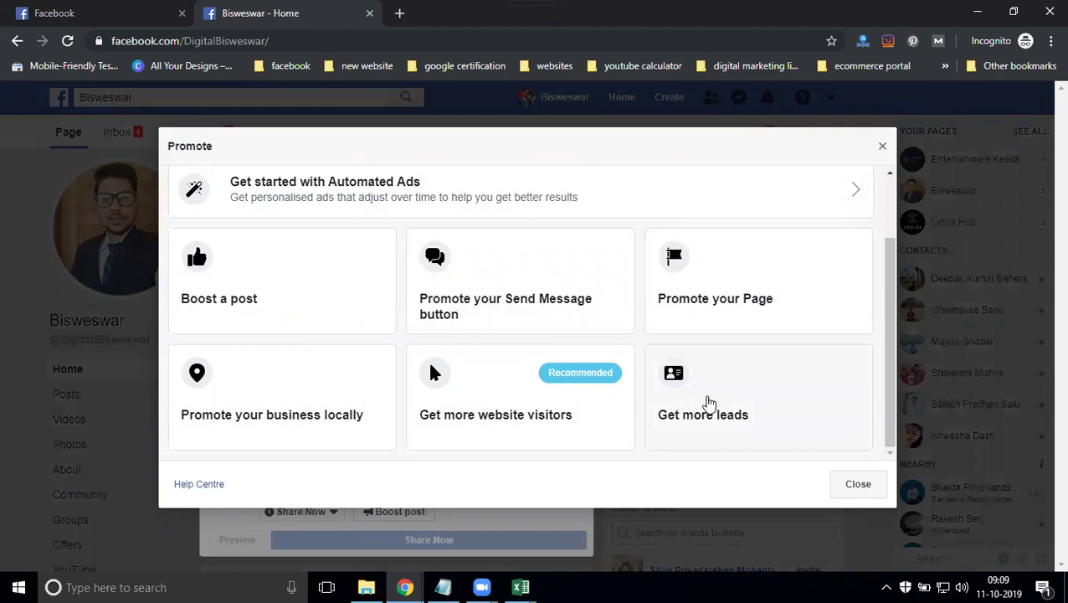
pyautogui.click(709, 404)
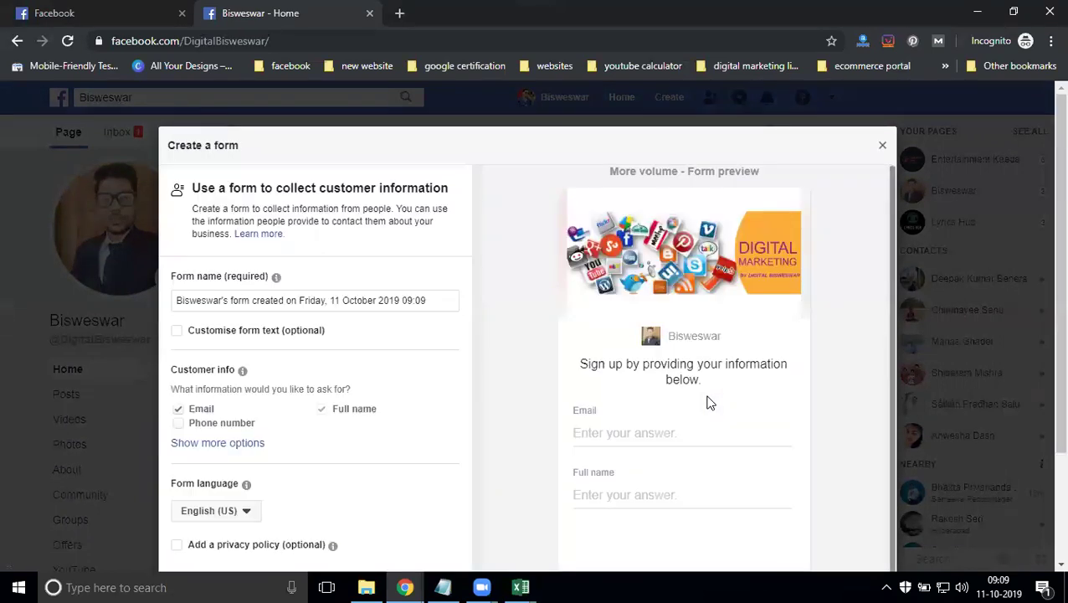
# Step: Examine the lead form's name, customer info, language, privacy policy and preview sections, and close the form without saving
pyautogui.scroll(-2, 276, 410)
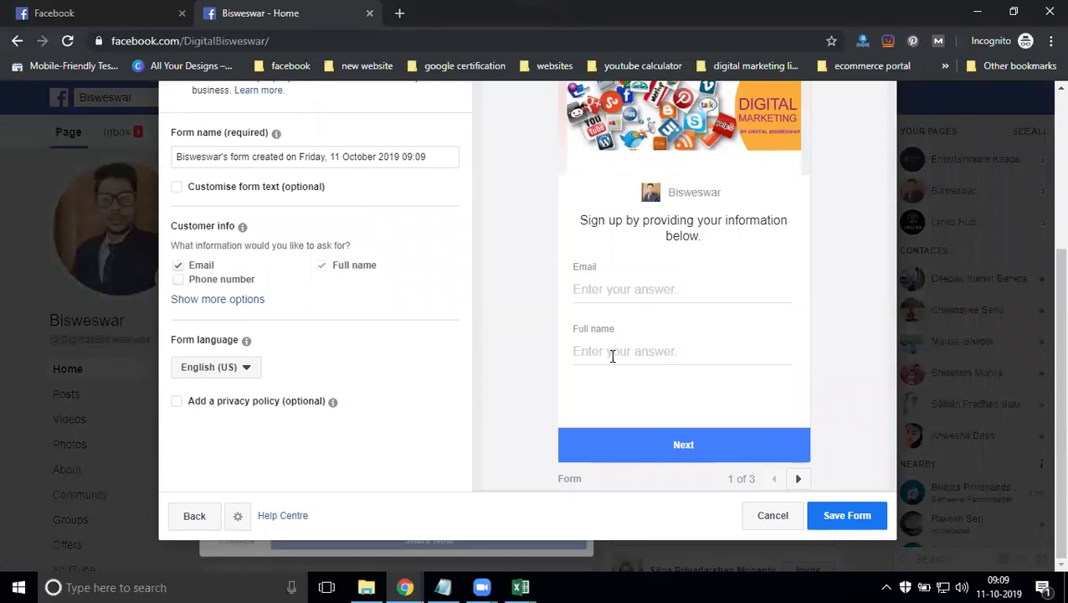
pyautogui.scroll(2, 627, 429)
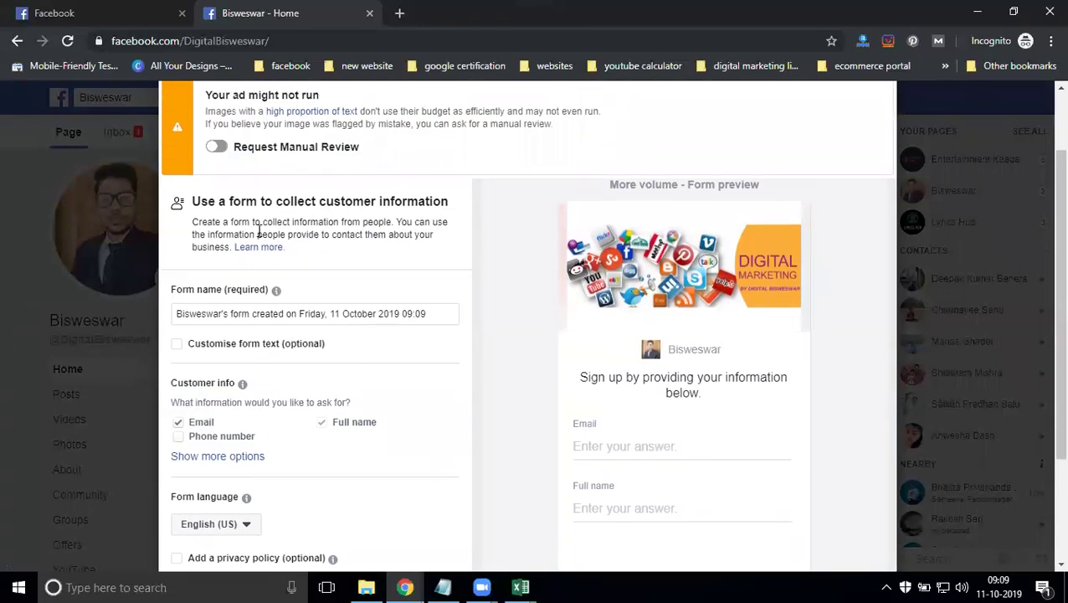
pyautogui.scroll(1, 242, 194)
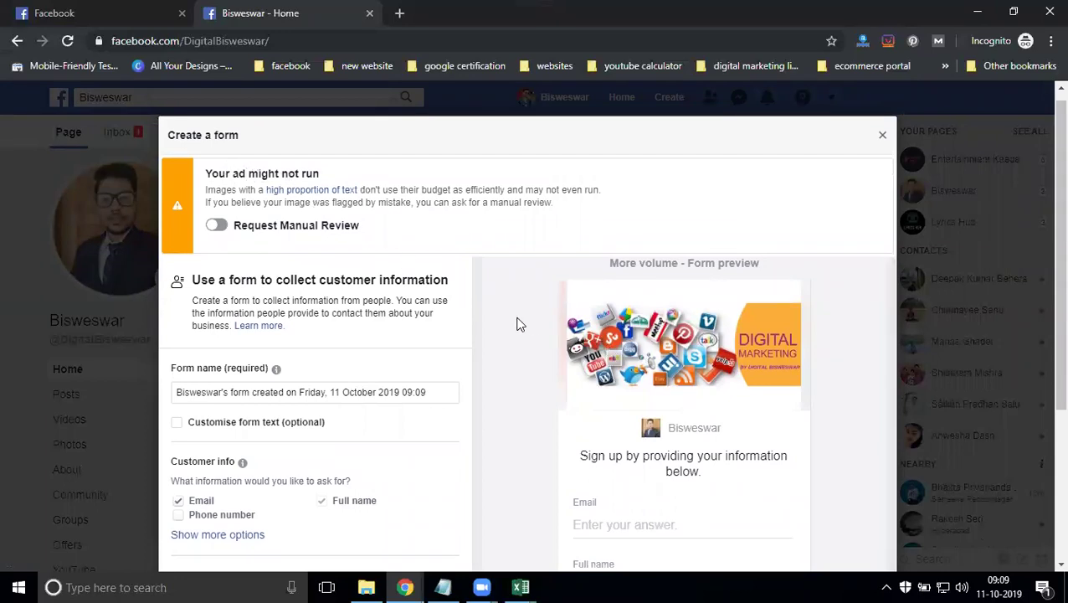
pyautogui.scroll(-1, 529, 324)
pyautogui.click(235, 391)
pyautogui.scroll(-1, 322, 343)
pyautogui.scroll(1, 289, 298)
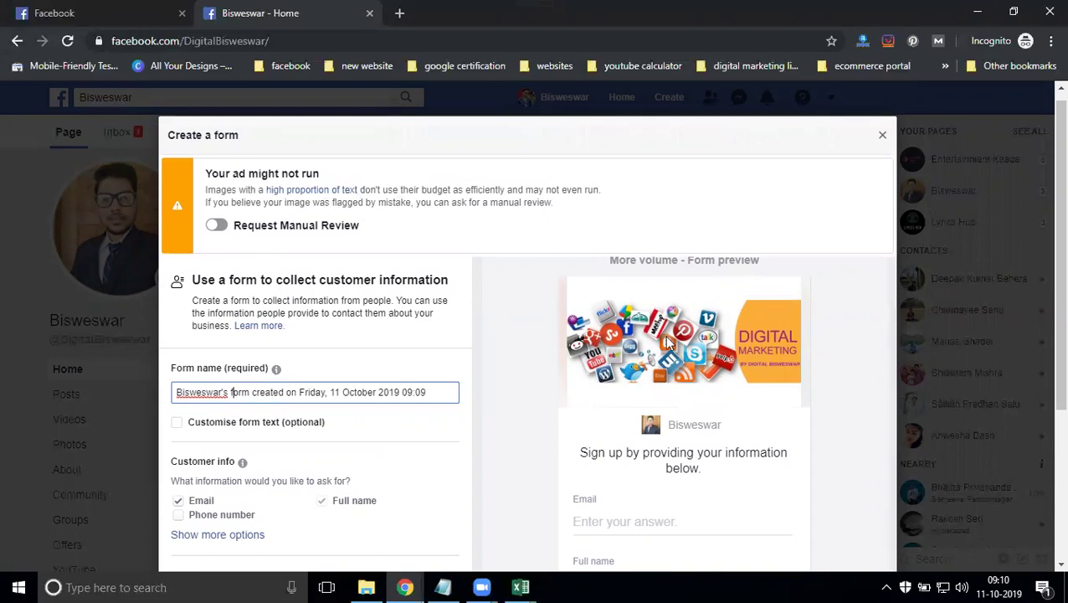
pyautogui.scroll(1, 667, 344)
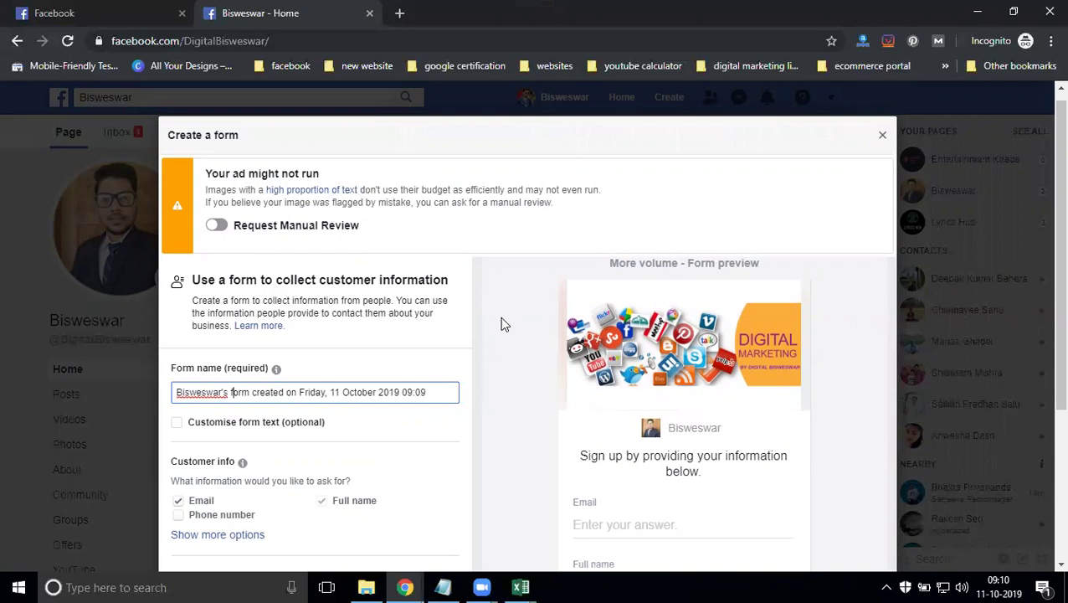
pyautogui.scroll(-3, 459, 326)
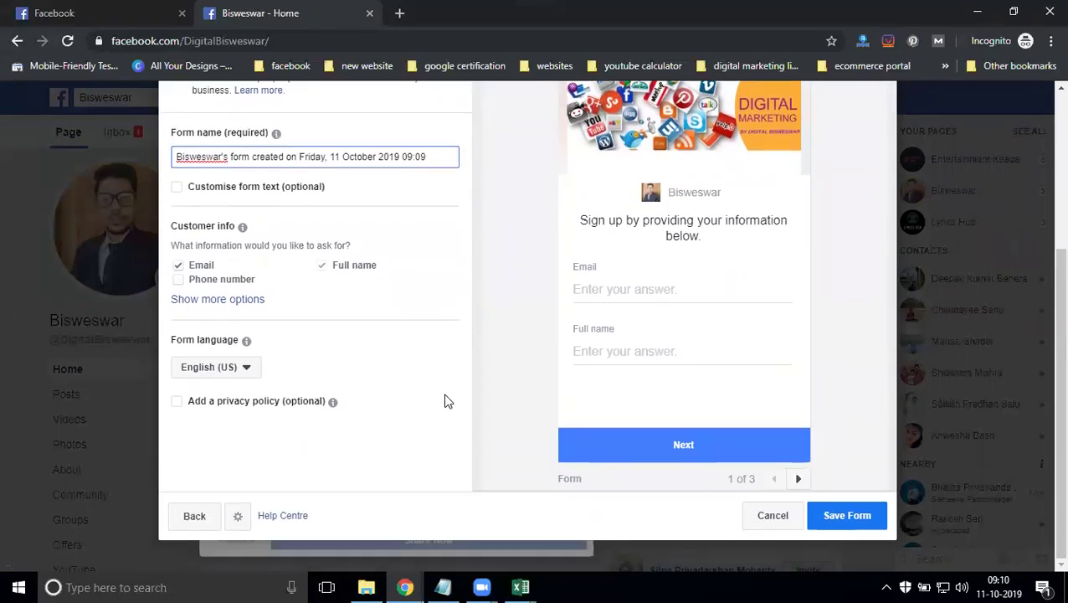
pyautogui.scroll(2, 444, 401)
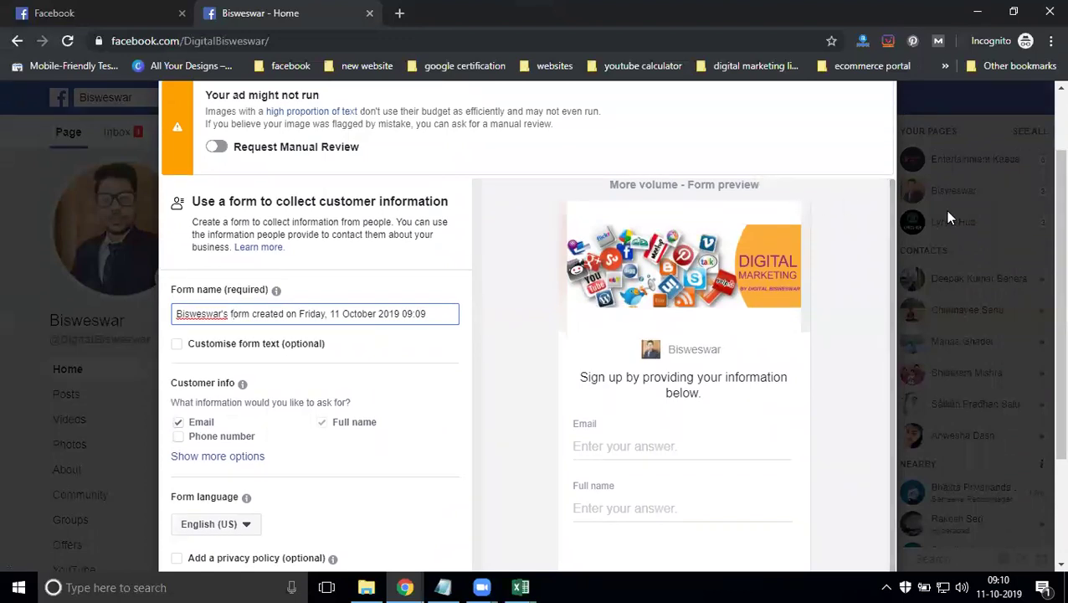
pyautogui.scroll(1, 948, 218)
pyautogui.click(883, 145)
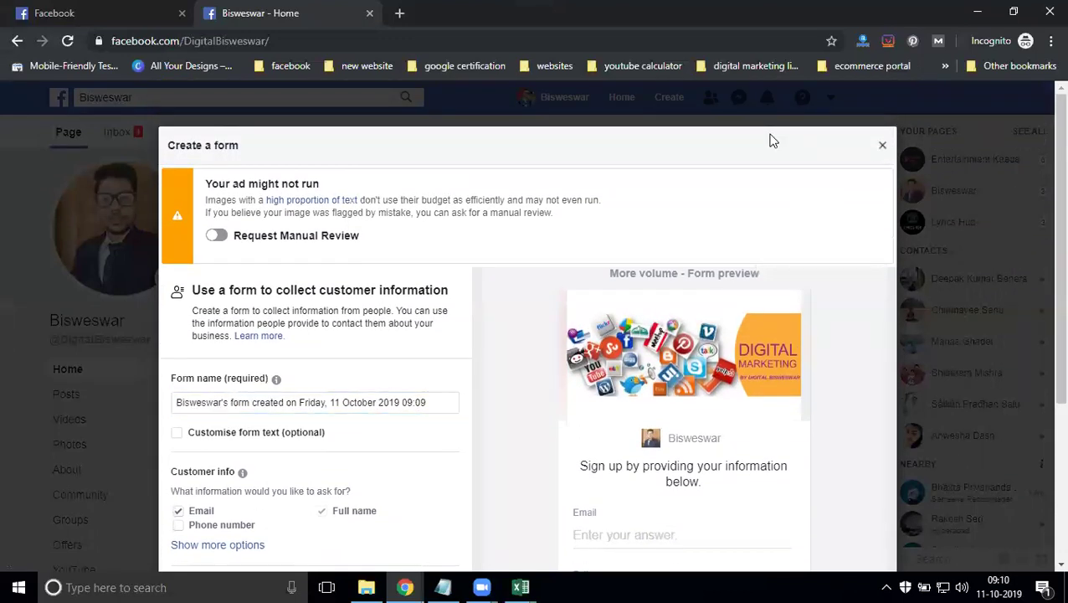
pyautogui.click(654, 307)
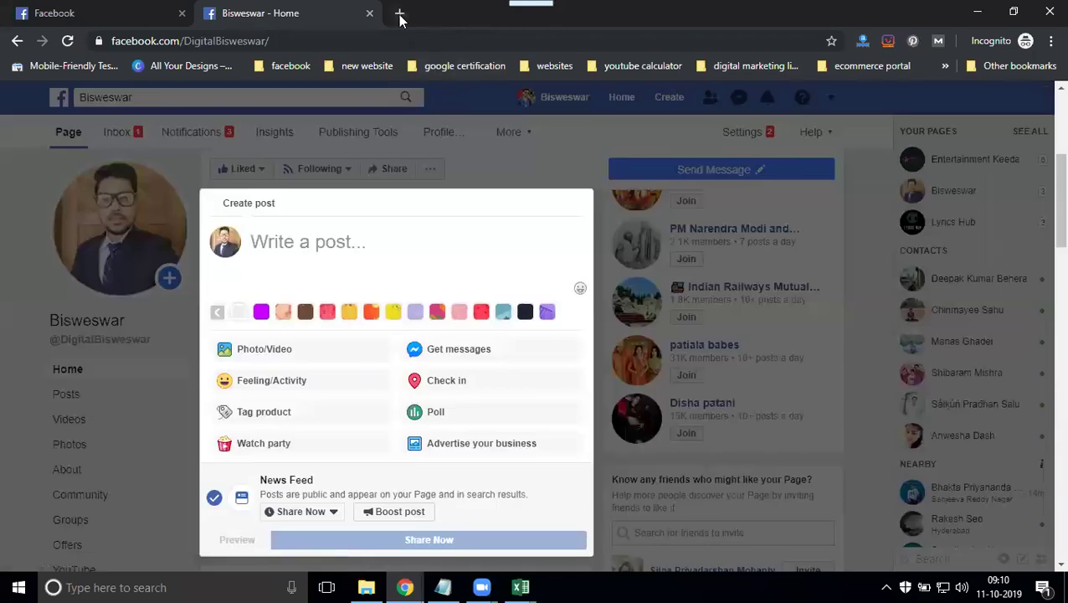
# Step: Open facebook.com/manage in a new browser tab and go to Ads Manager's campaign list
pyautogui.click(401, 14)
pyautogui.write('facebook.com/man')
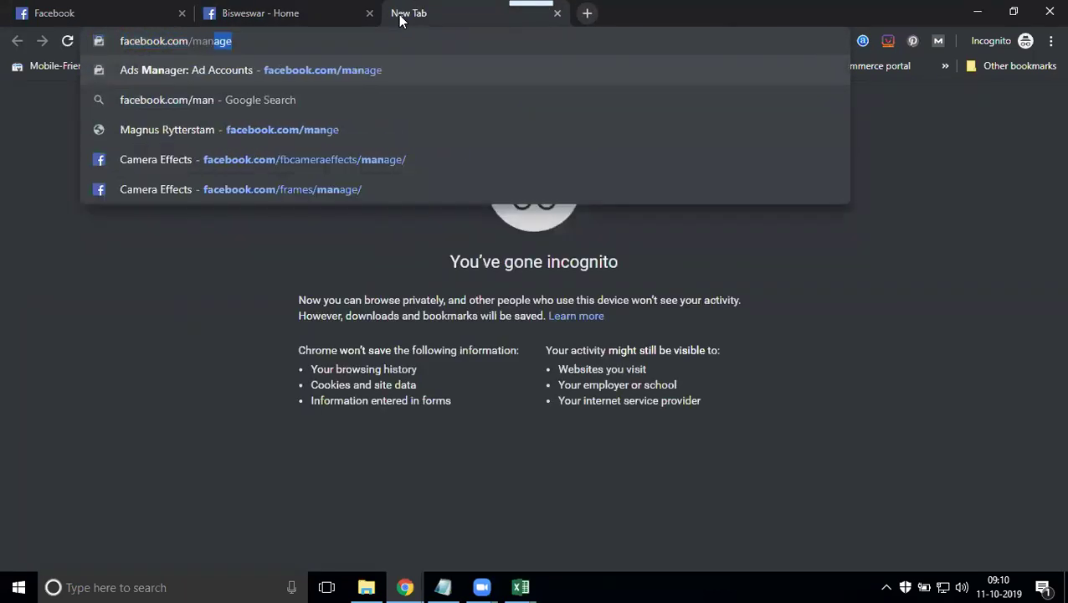
pyautogui.press('Return')
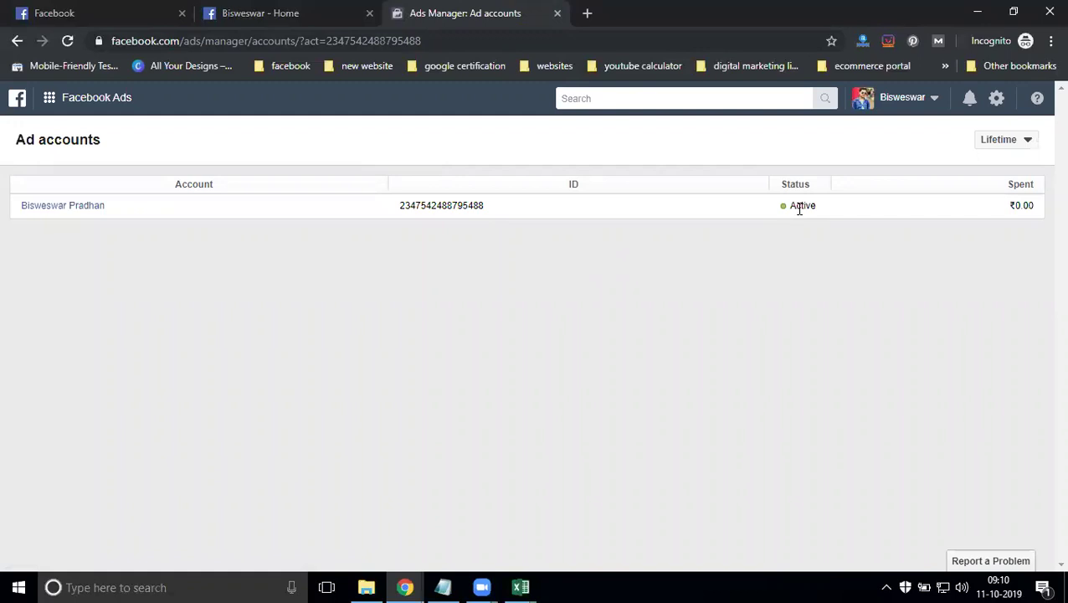
pyautogui.click(49, 98)
pyautogui.click(191, 187)
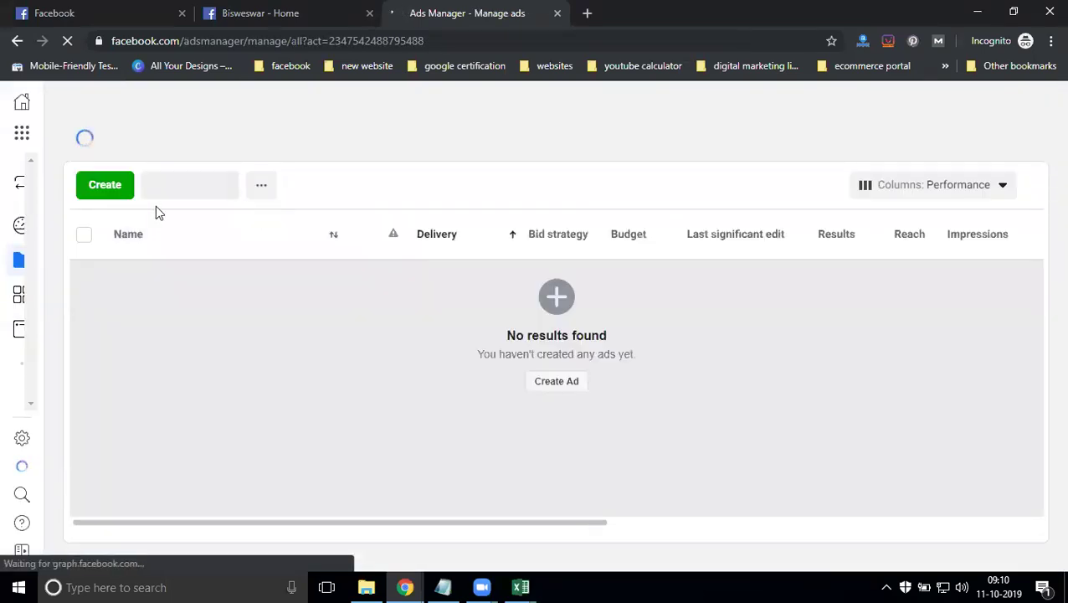
# Step: Start creating an advertising campaign with the Quick Creation method
pyautogui.click(109, 196)
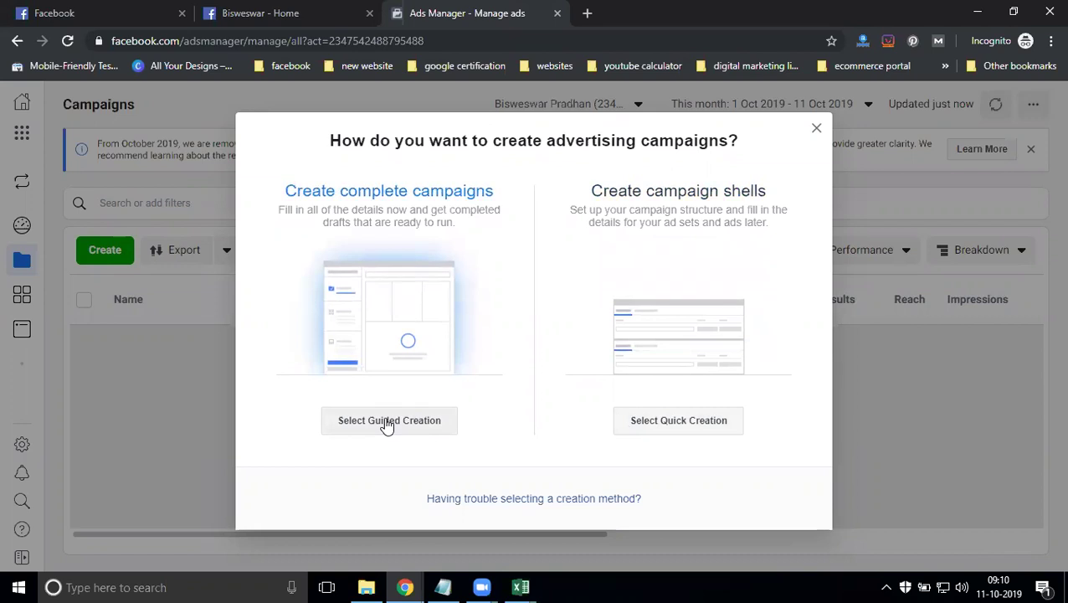
pyautogui.click(652, 423)
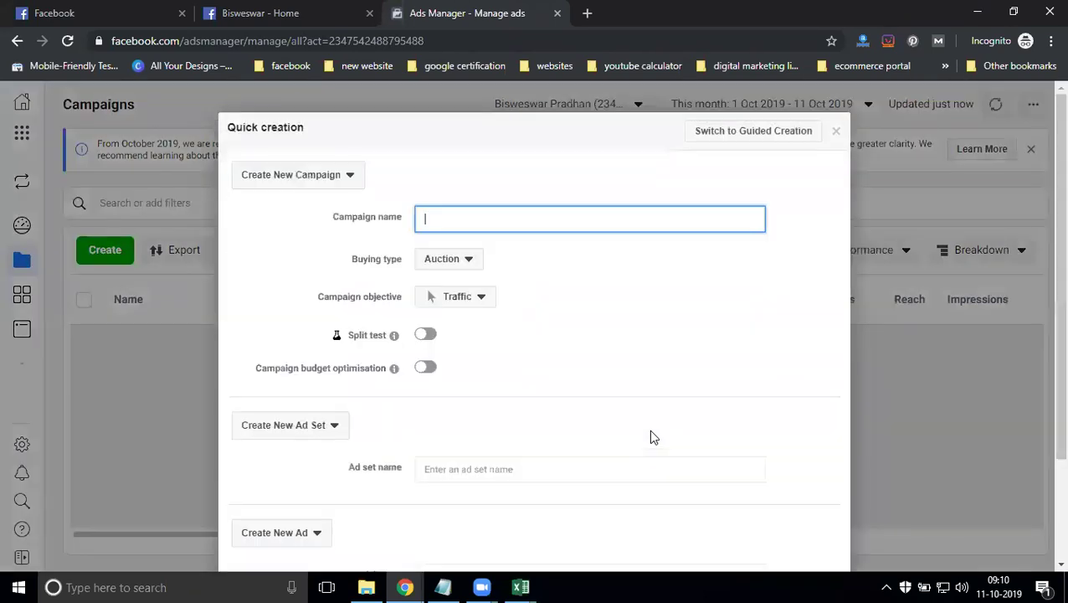
pyautogui.click(283, 186)
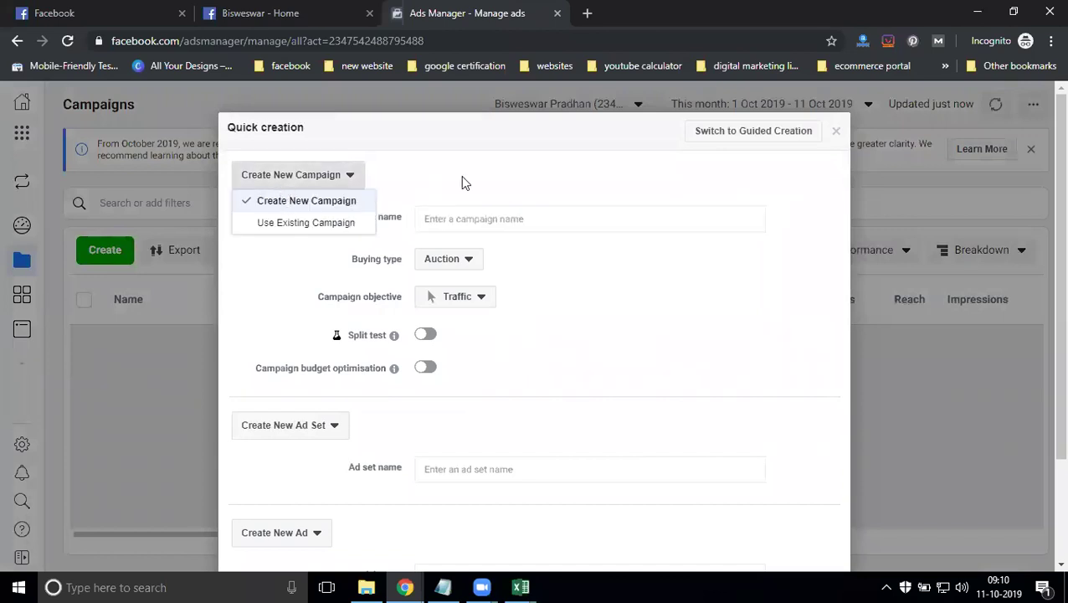
pyautogui.click(835, 134)
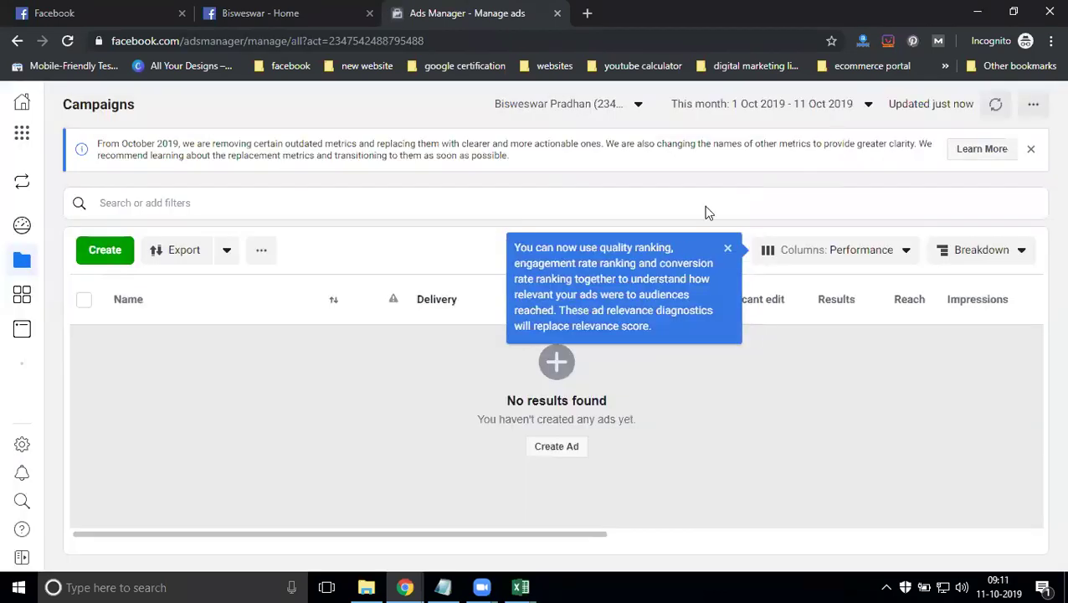
pyautogui.click(105, 250)
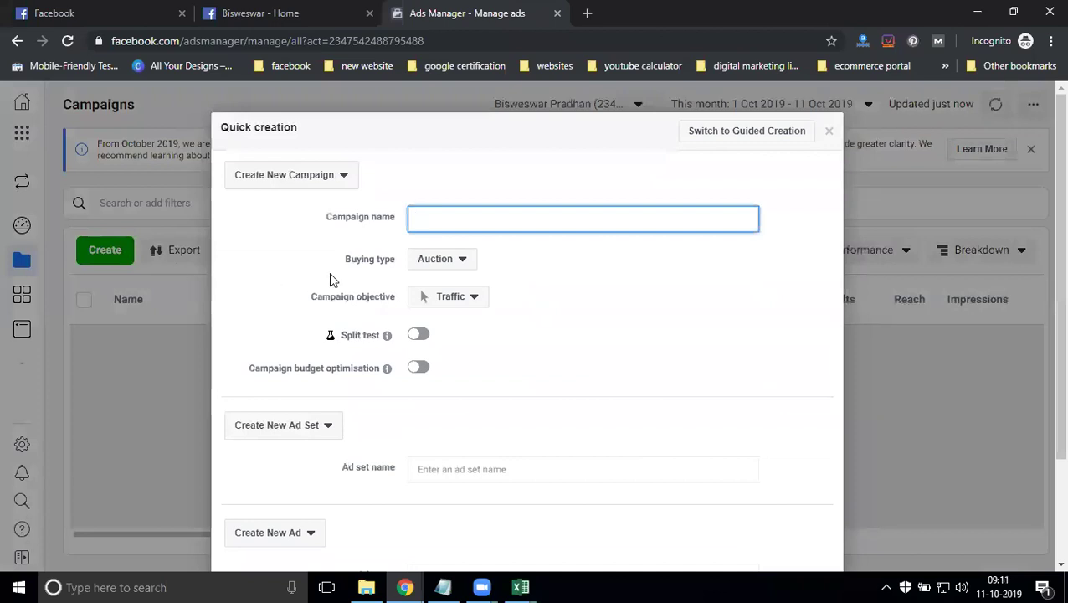
pyautogui.scroll(-3, 288, 204)
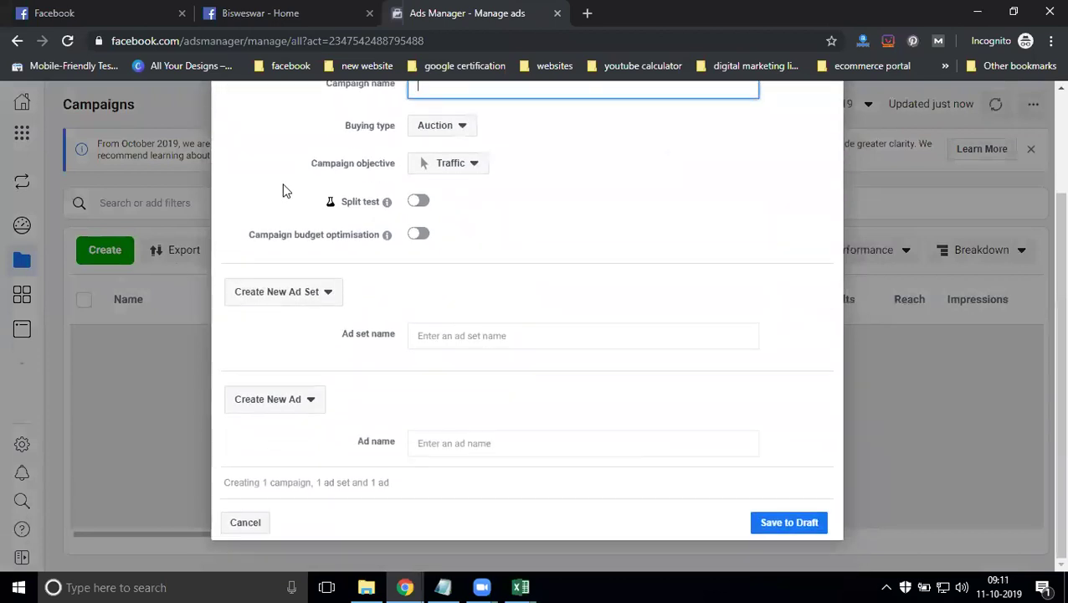
pyautogui.click(246, 521)
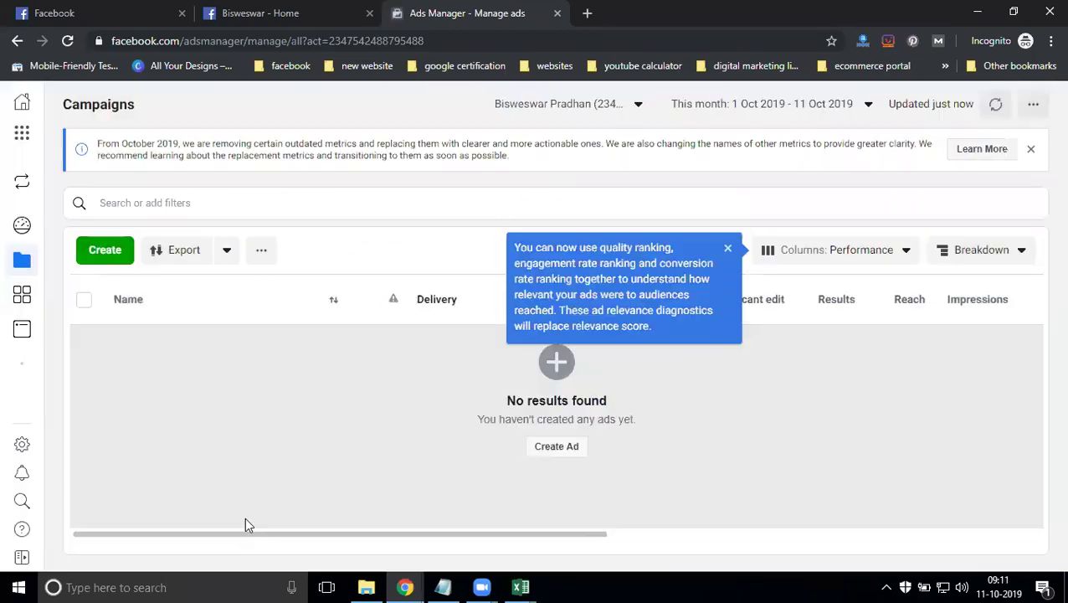
# Step: Start a new ad from the empty campaign list and set it to create a new campaign
pyautogui.click(552, 452)
pyautogui.click(319, 178)
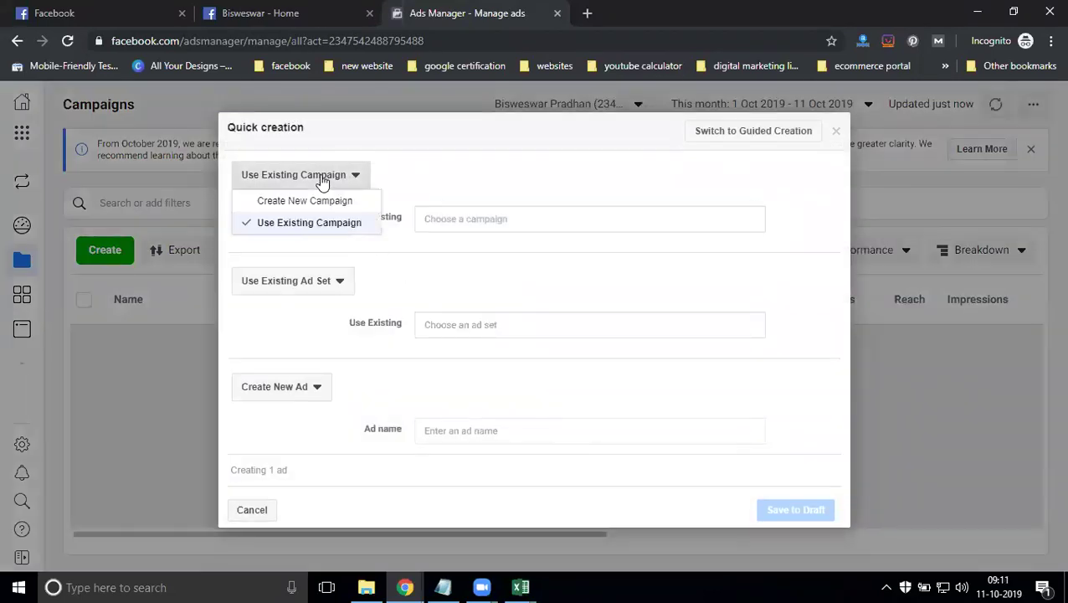
pyautogui.click(319, 203)
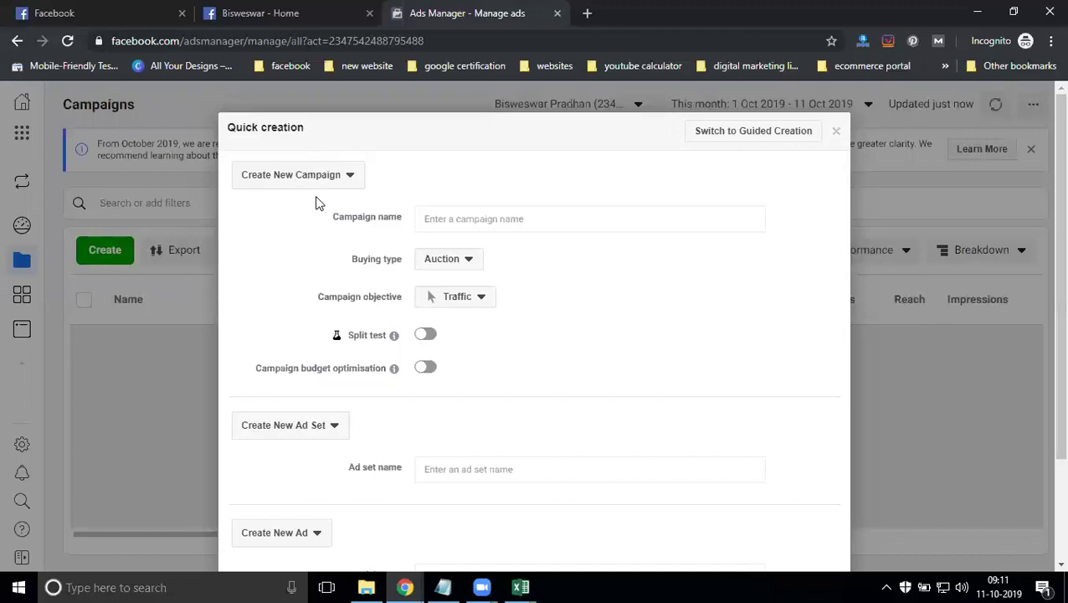
# Step: Check the buying type options, review the campaign objectives and set the objective to Lead Generation
pyautogui.click(445, 259)
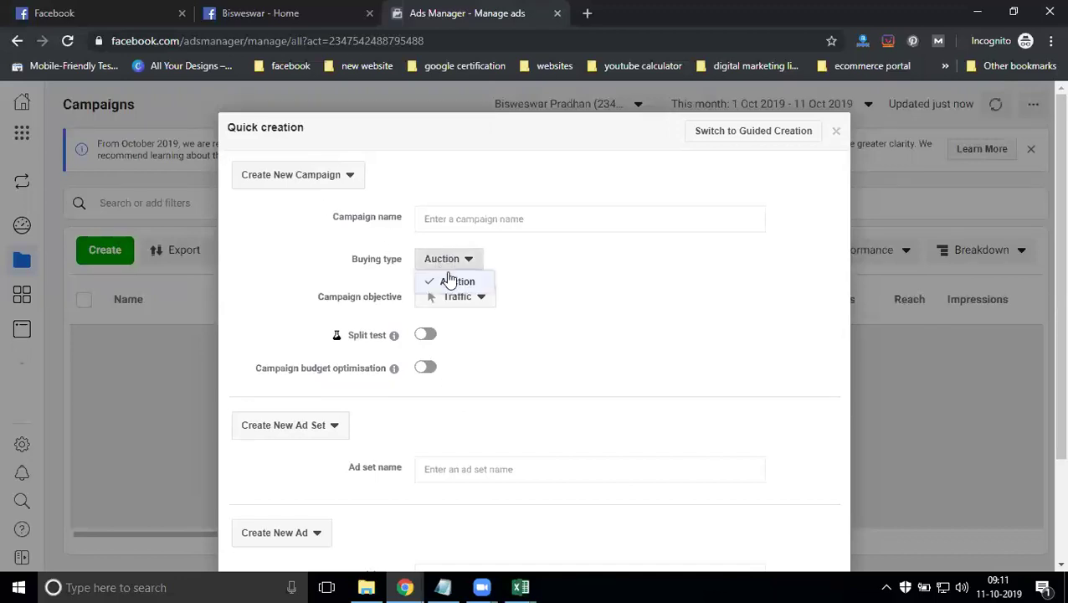
pyautogui.click(494, 303)
pyautogui.click(480, 301)
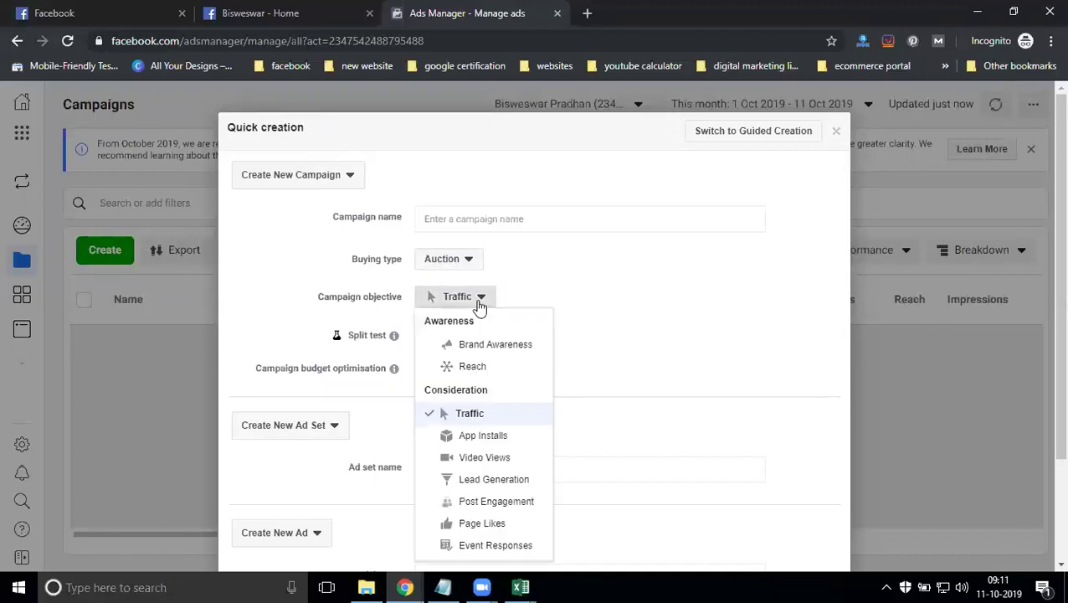
pyautogui.scroll(-3, 629, 303)
pyautogui.scroll(-1, 494, 248)
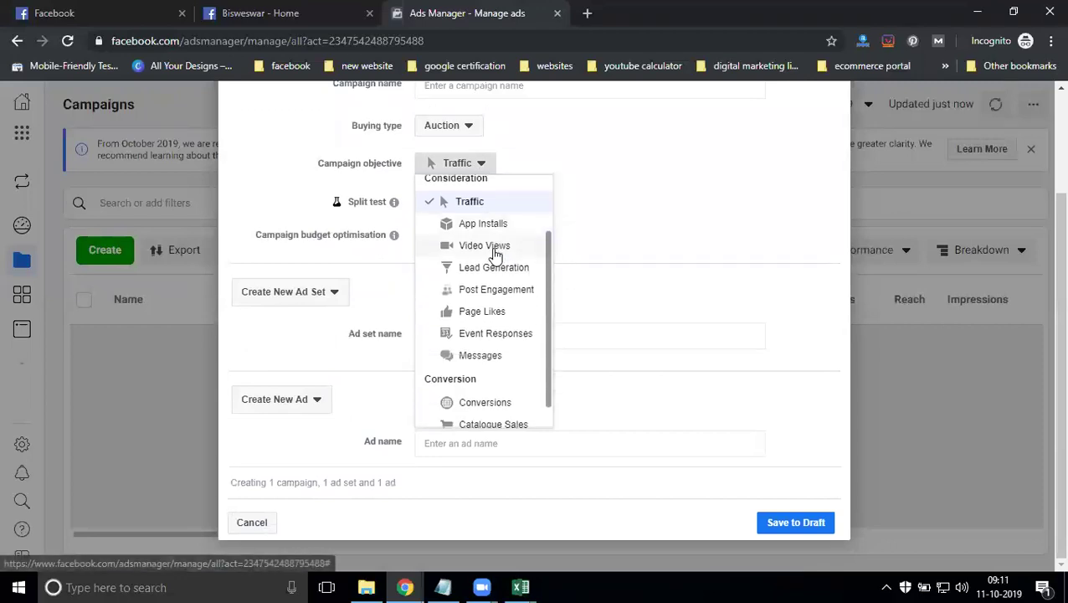
pyautogui.scroll(-1, 495, 254)
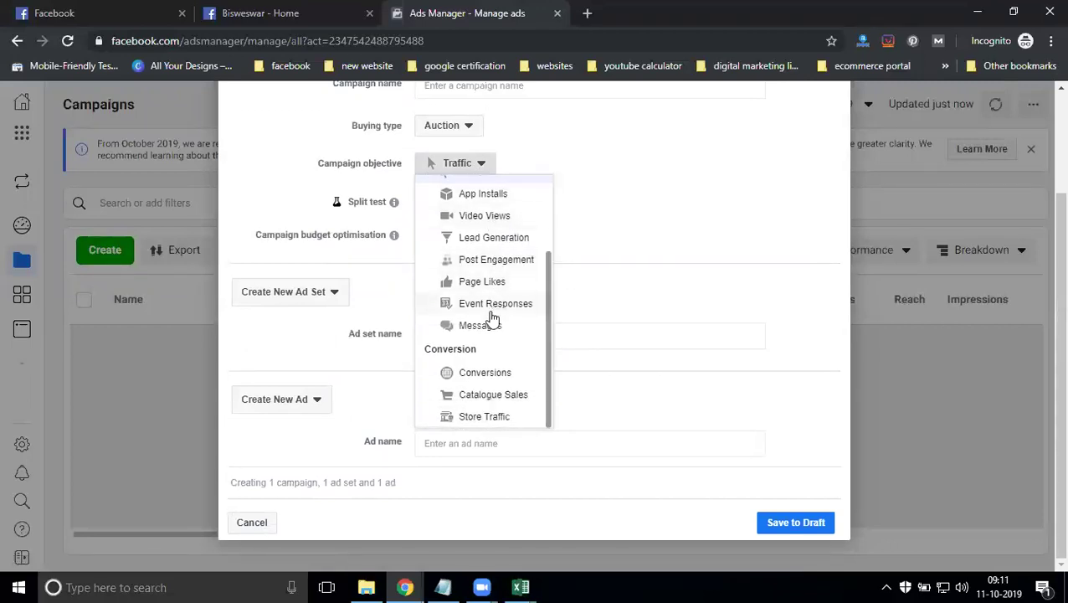
pyautogui.scroll(3, 493, 319)
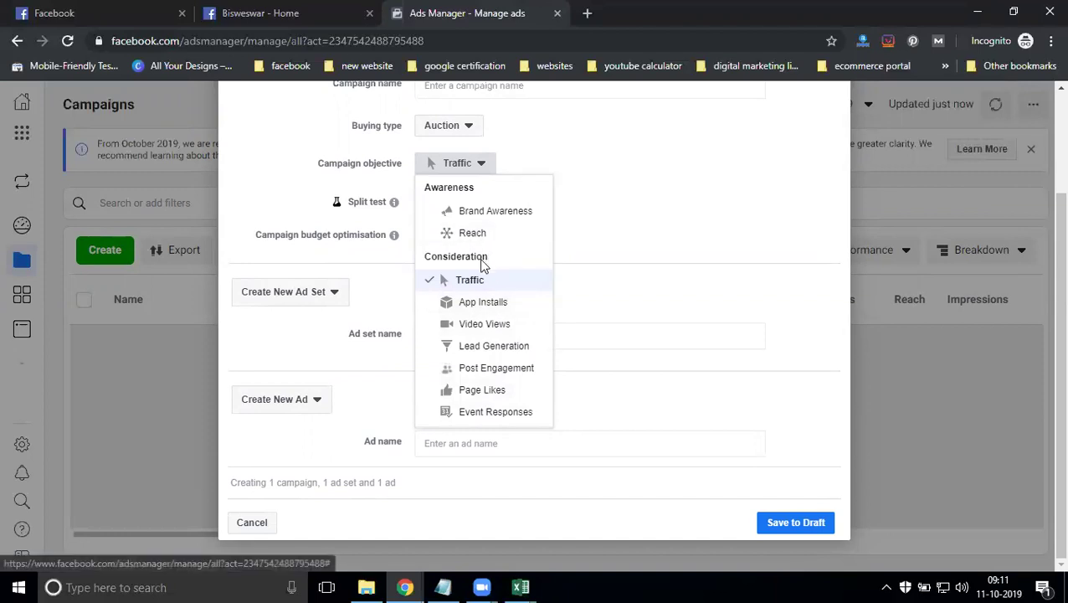
pyautogui.scroll(-1, 484, 265)
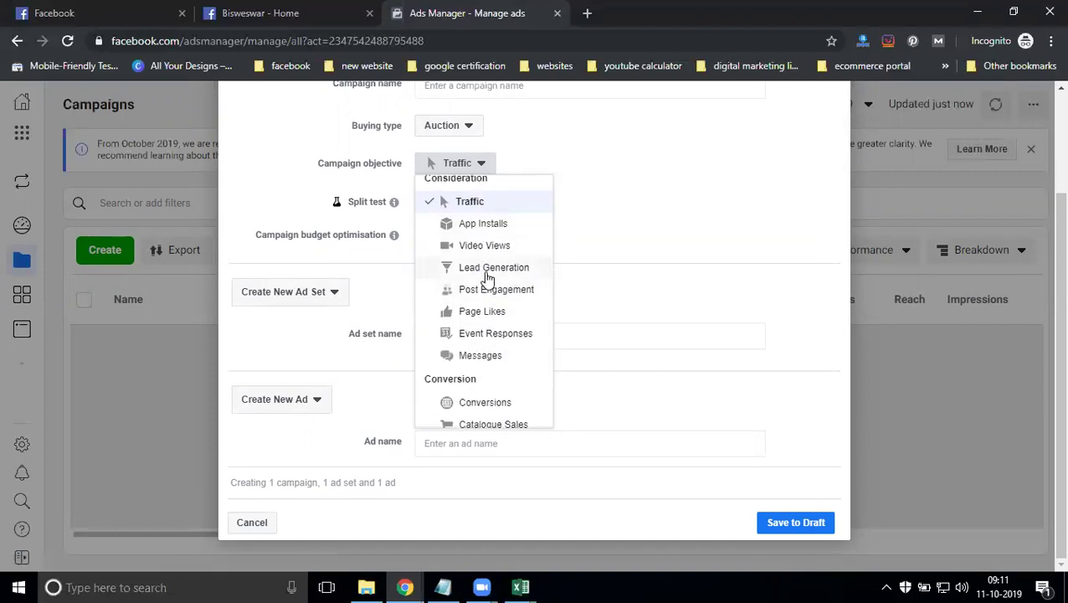
pyautogui.click(490, 268)
# Step: Name the campaign "lead generate" and keep Auction as its buying type
pyautogui.scroll(2, 561, 252)
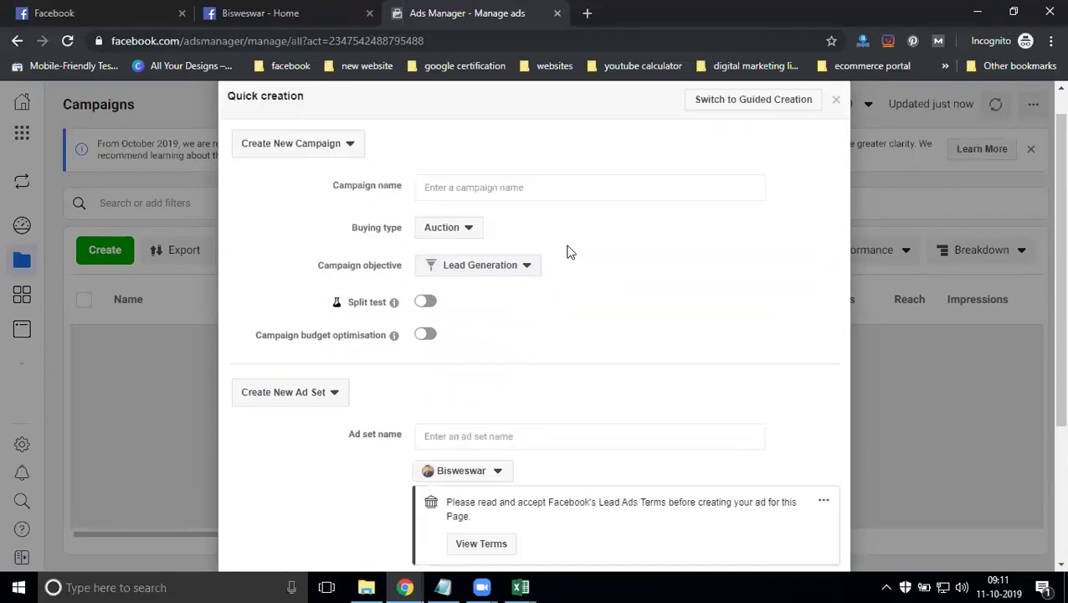
pyautogui.click(460, 220)
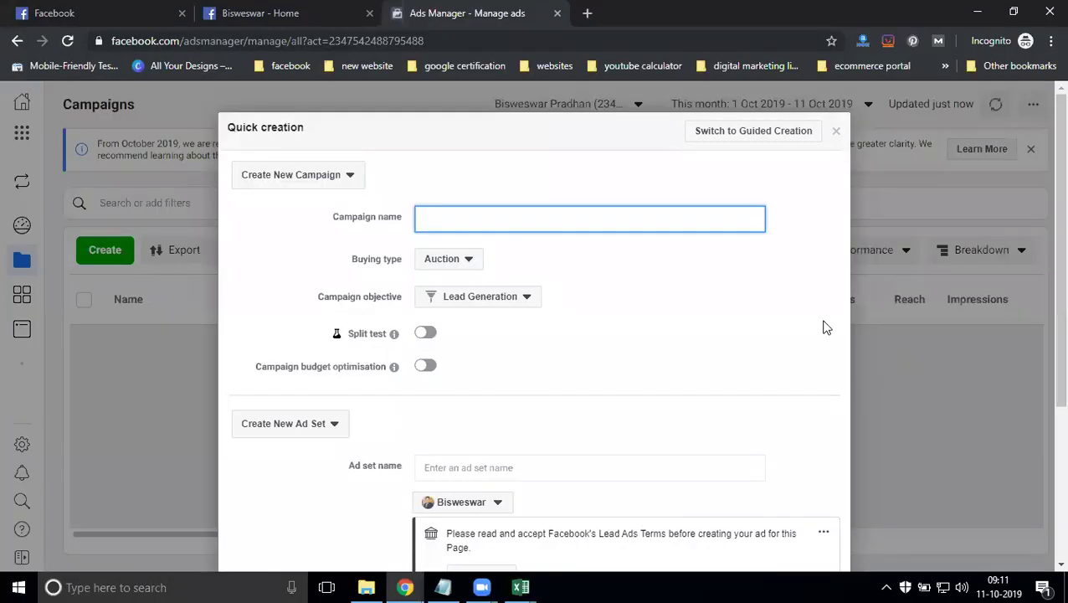
pyautogui.write('generate')
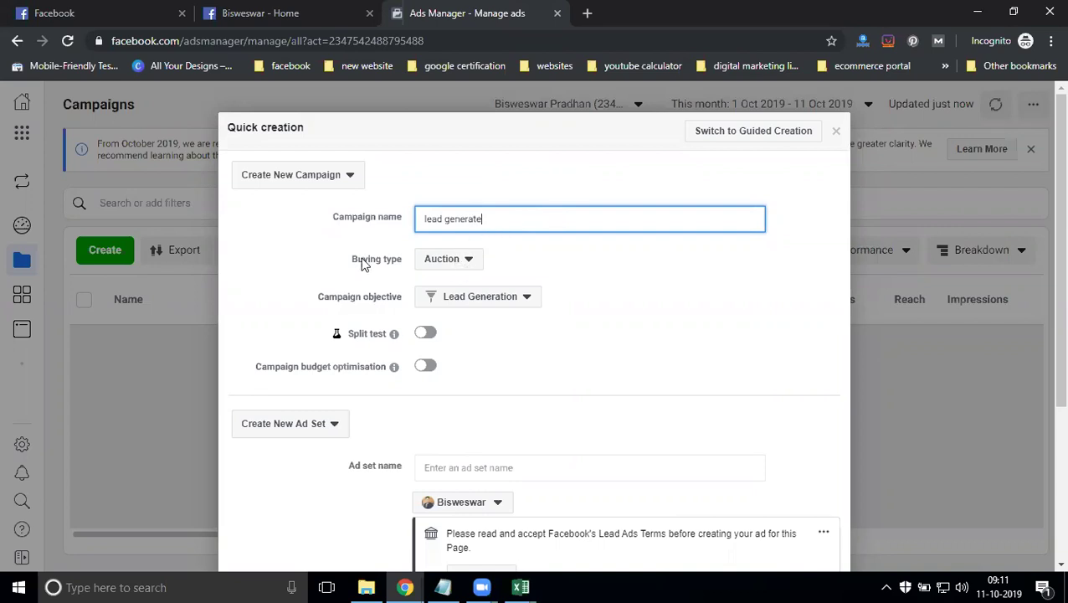
pyautogui.click(452, 267)
pyautogui.click(575, 260)
# Step: Name the new ad set "dm leads"
pyautogui.scroll(-2, 479, 243)
pyautogui.moveTo(396, 209)
pyautogui.scroll(-1, 386, 222)
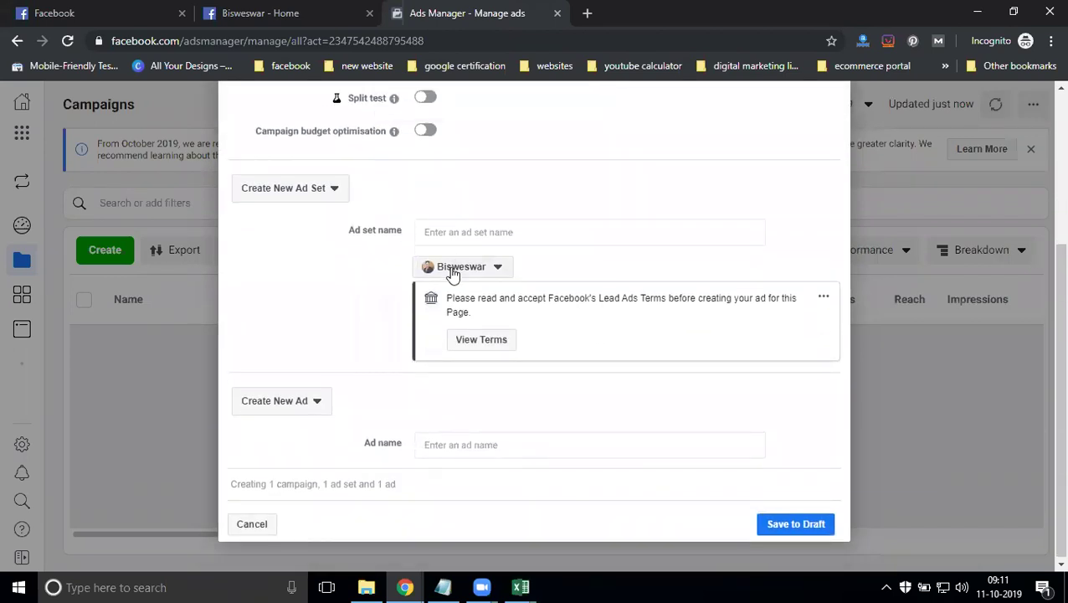
pyautogui.click(459, 234)
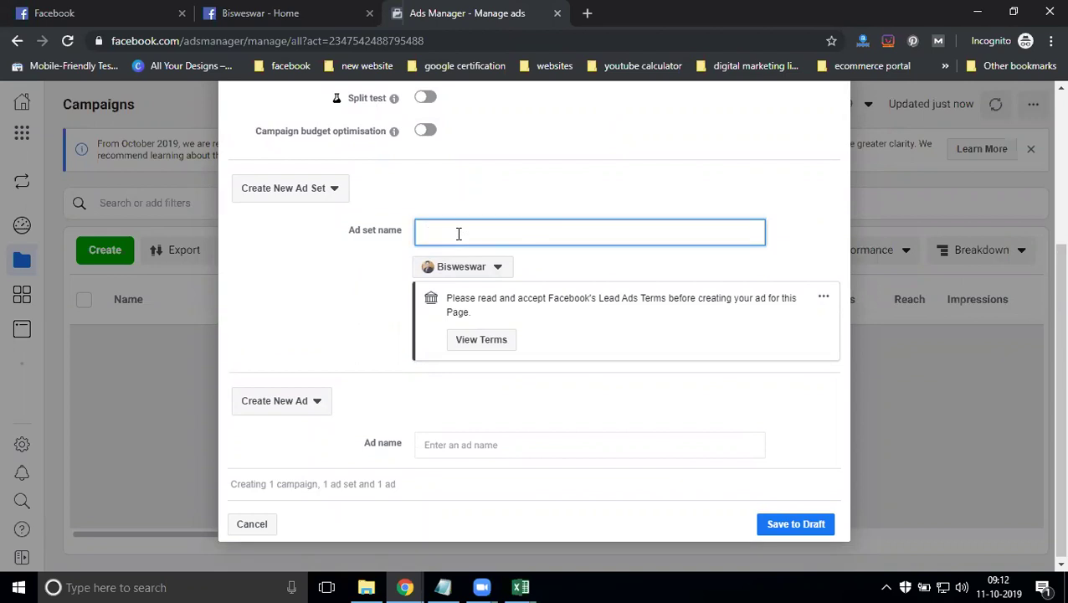
pyautogui.write('dm leads')
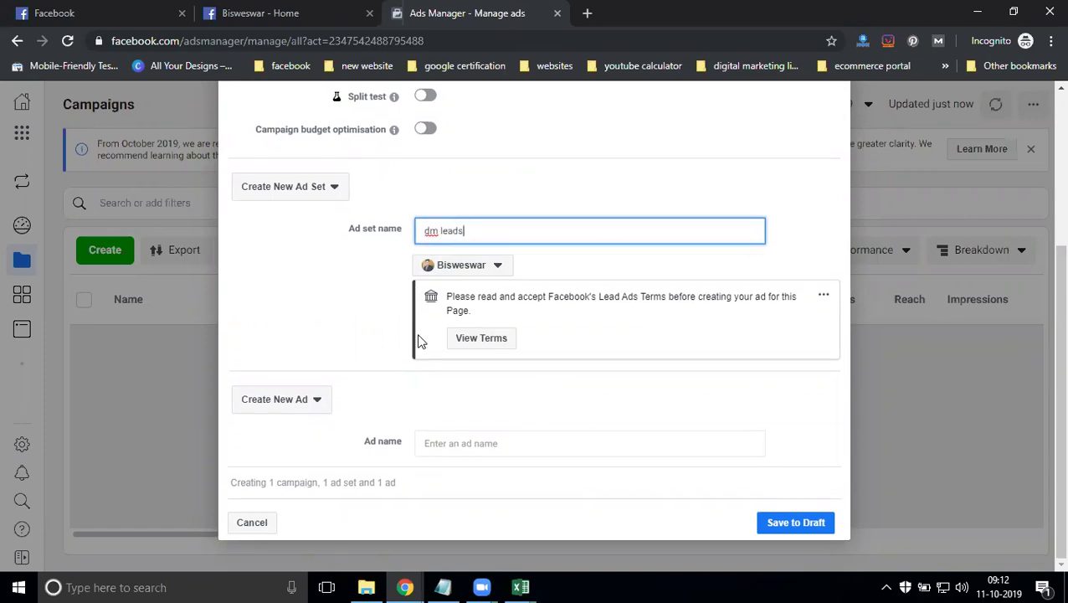
# Step: Check the ad set's available Pages, keep the selected Page and accept the Lead Ads Terms for it
pyautogui.click(496, 266)
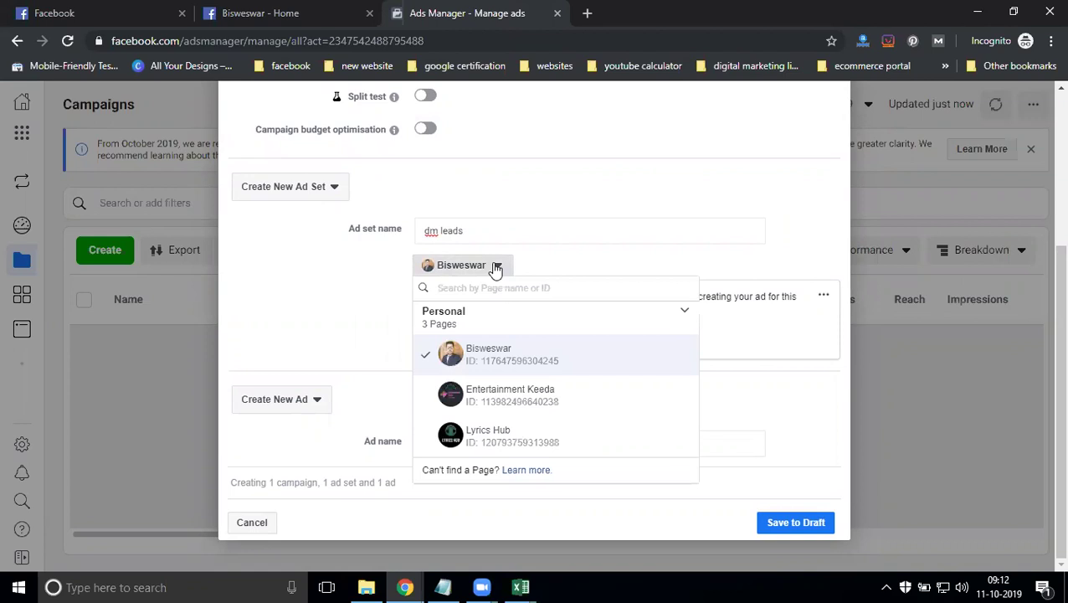
pyautogui.click(495, 267)
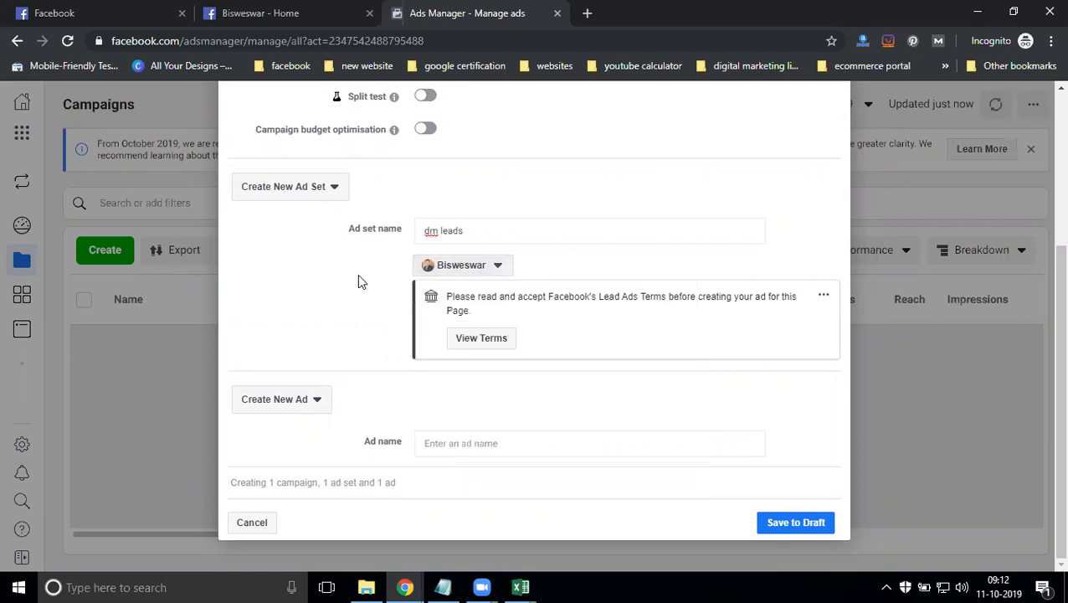
pyautogui.click(482, 339)
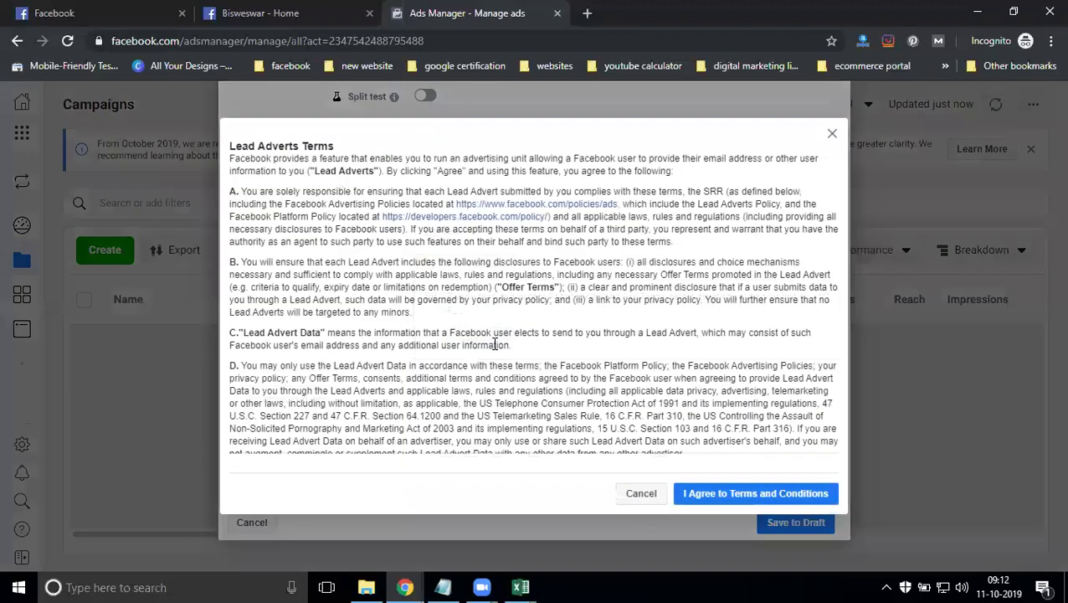
pyautogui.click(709, 494)
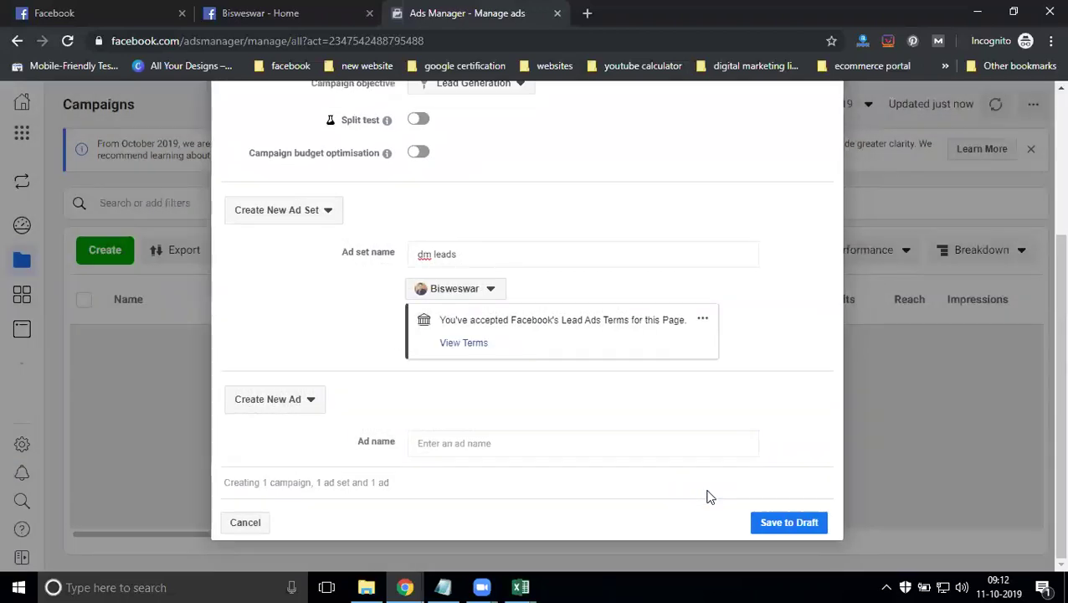
# Step: Open the Lead Ads Terms of Service page for the accepted terms and copy its web address
pyautogui.click(452, 344)
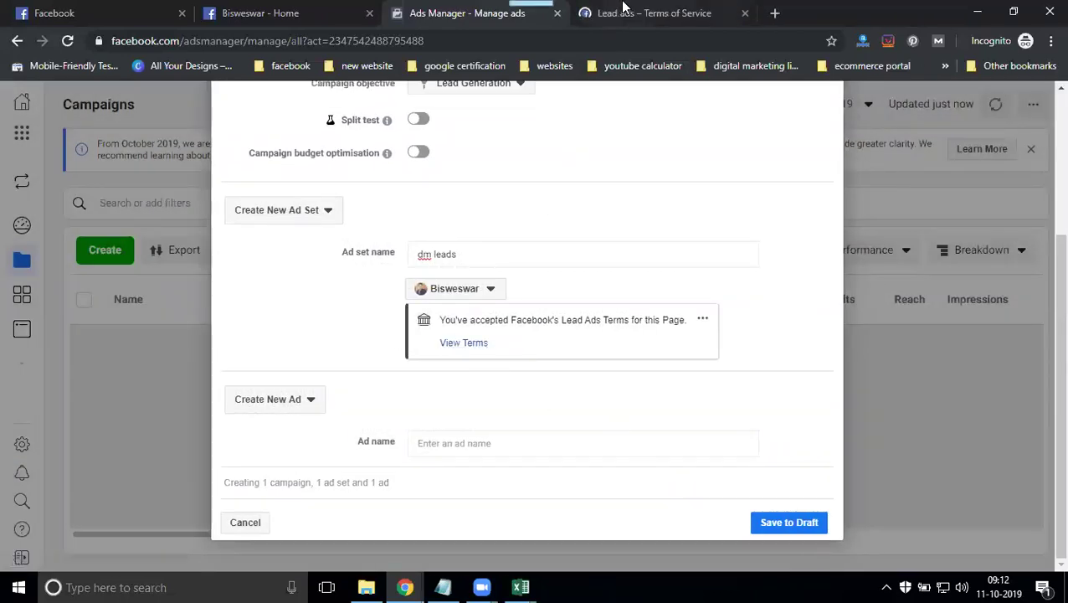
pyautogui.click(624, 10)
pyautogui.click(307, 42)
pyautogui.hotkey('ctrl', 'c')
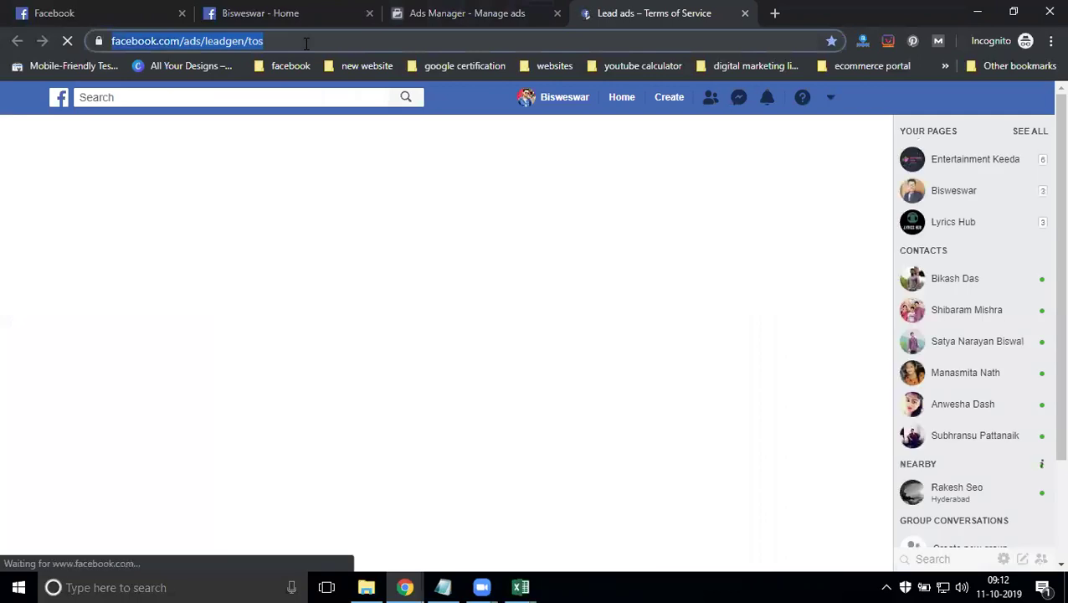
pyautogui.press('super+r')
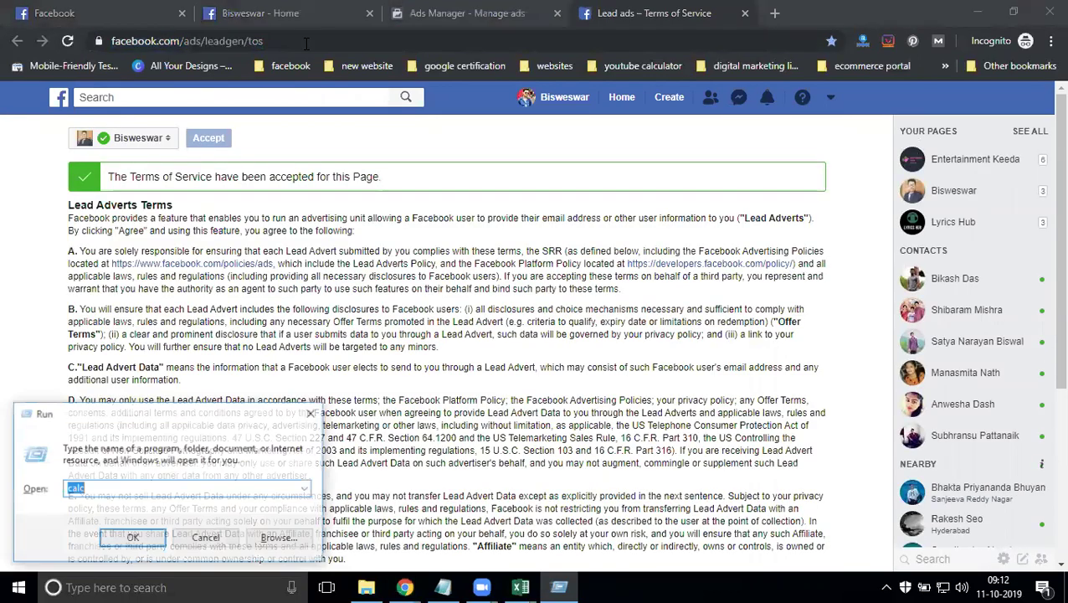
pyautogui.write('notepad')
pyautogui.press('Return')
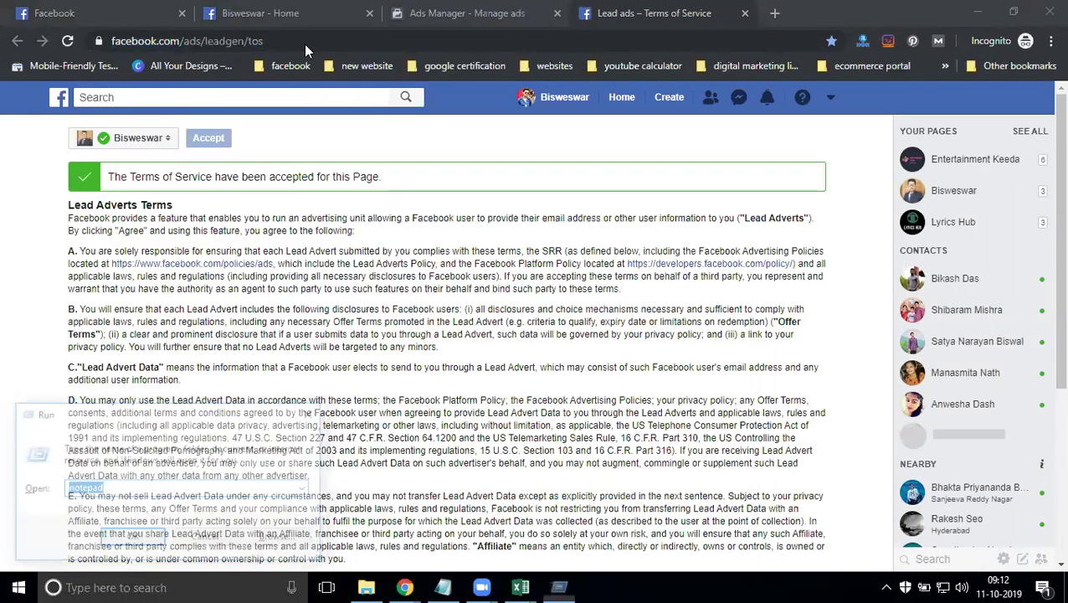
pyautogui.hotkey('ctrl', 'v')
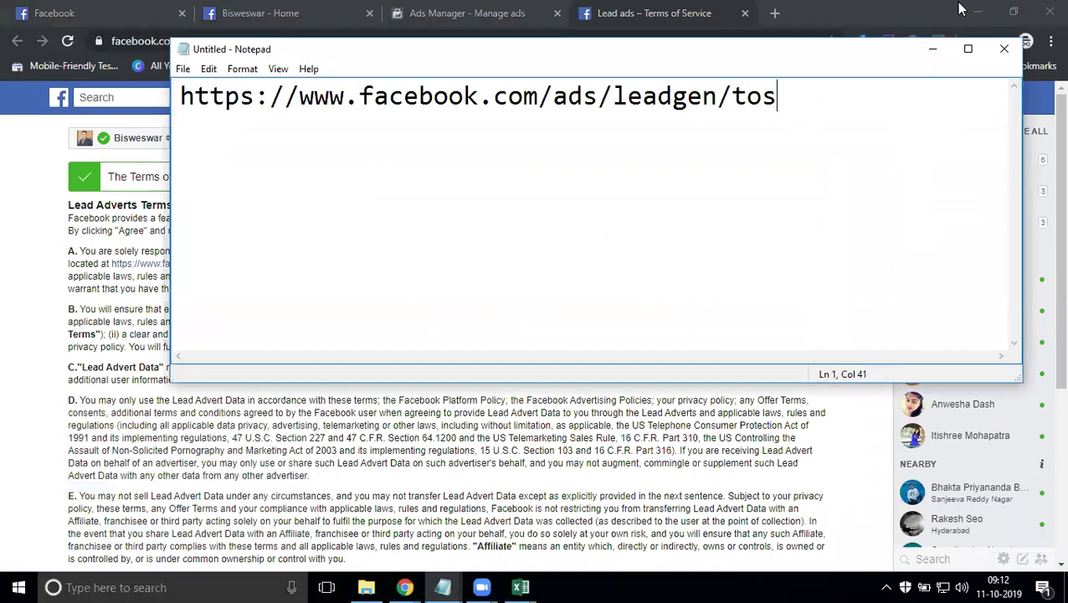
pyautogui.moveTo(732, 96); pyautogui.dragTo(932, 55)
pyautogui.click(932, 55)
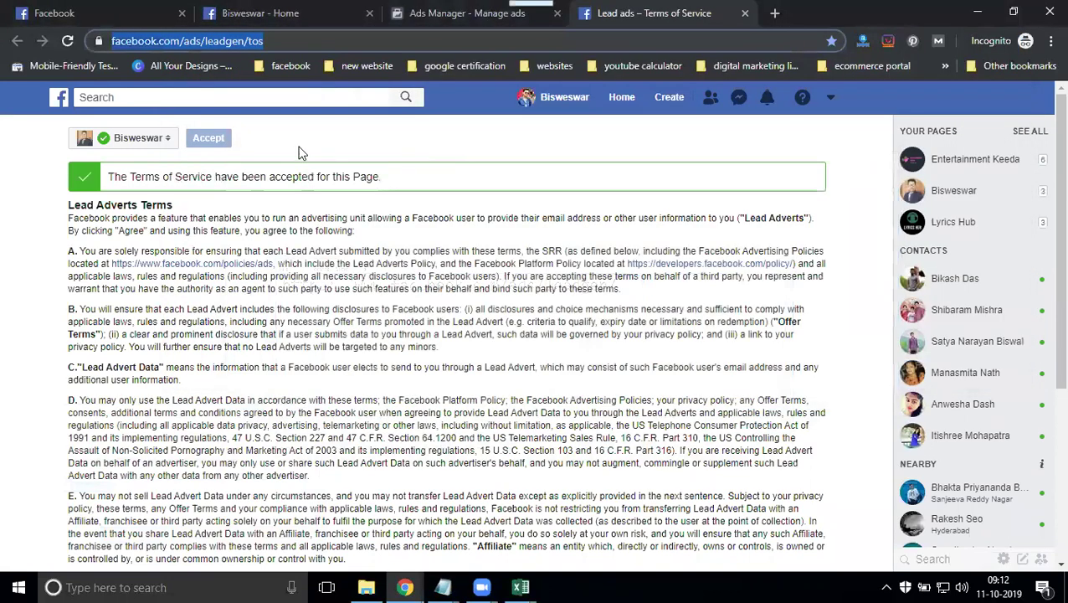
# Step: Switch the Lead ads Terms of Service page to the Lyrics Hub Page
pyautogui.click(152, 141)
pyautogui.click(142, 158)
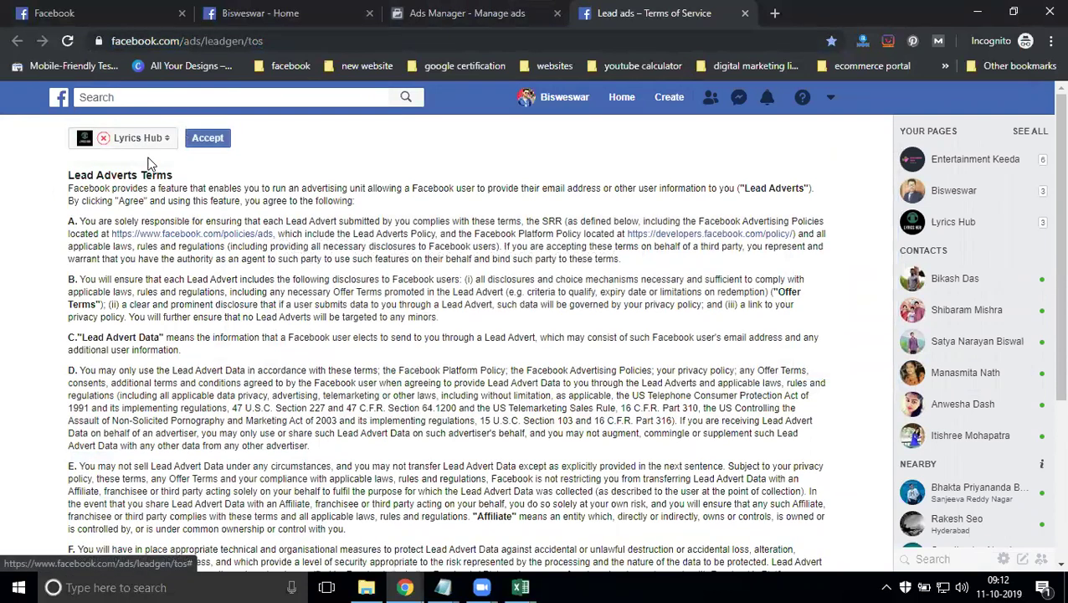
# Step: Accept the Lead Adverts Terms for the Lyrics Hub Page and for the Entertainment Keeda Page
pyautogui.click(208, 138)
pyautogui.click(146, 139)
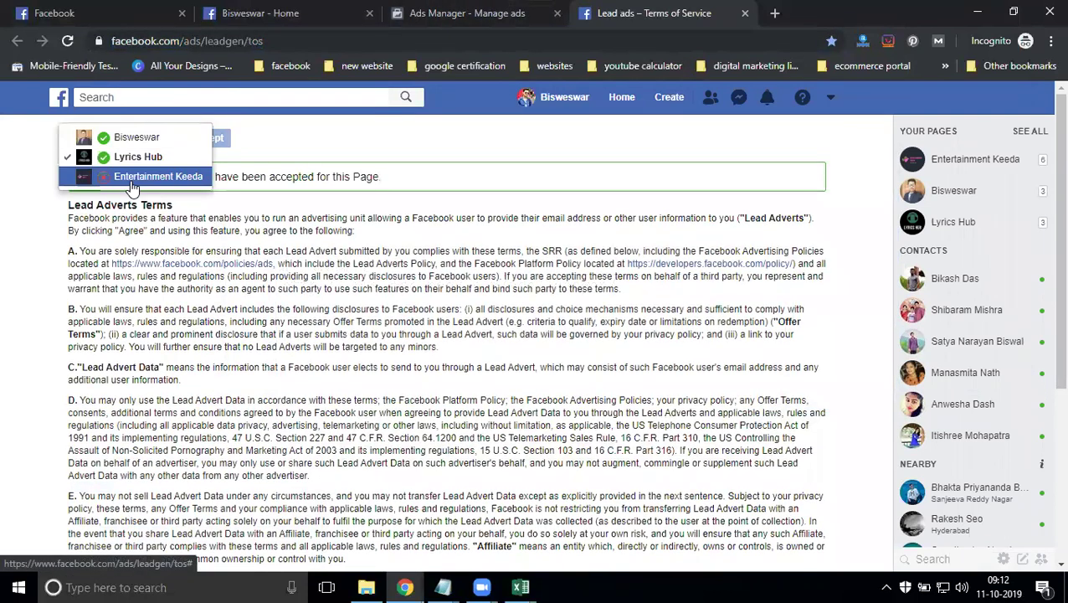
pyautogui.click(167, 177)
pyautogui.click(255, 141)
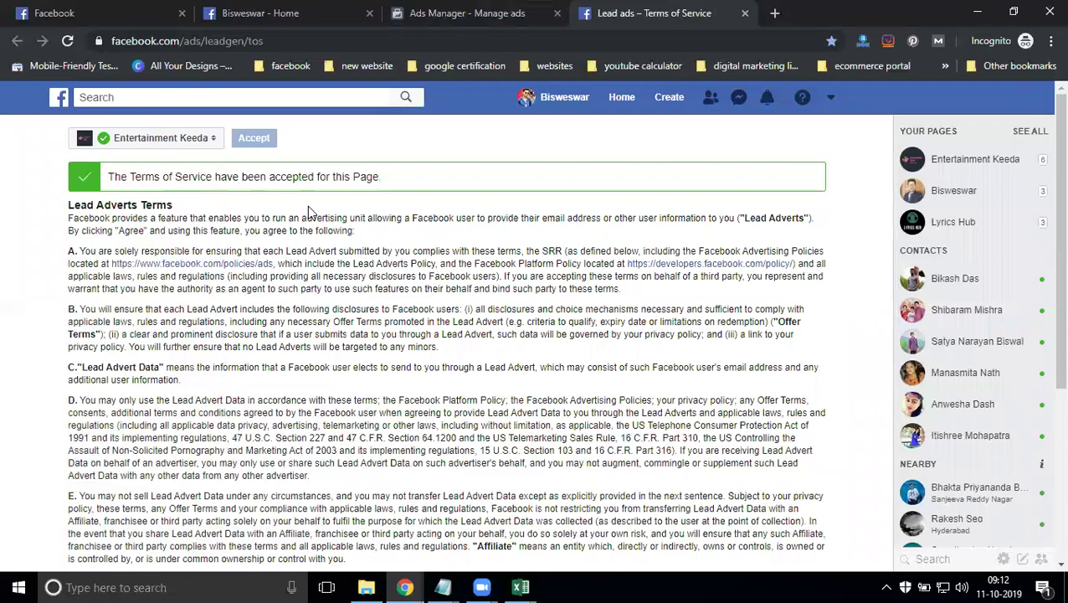
# Step: Read through the Lead Adverts Terms and check the acceptance status of every Page, ending on the first listed Page
pyautogui.scroll(-3, 340, 334)
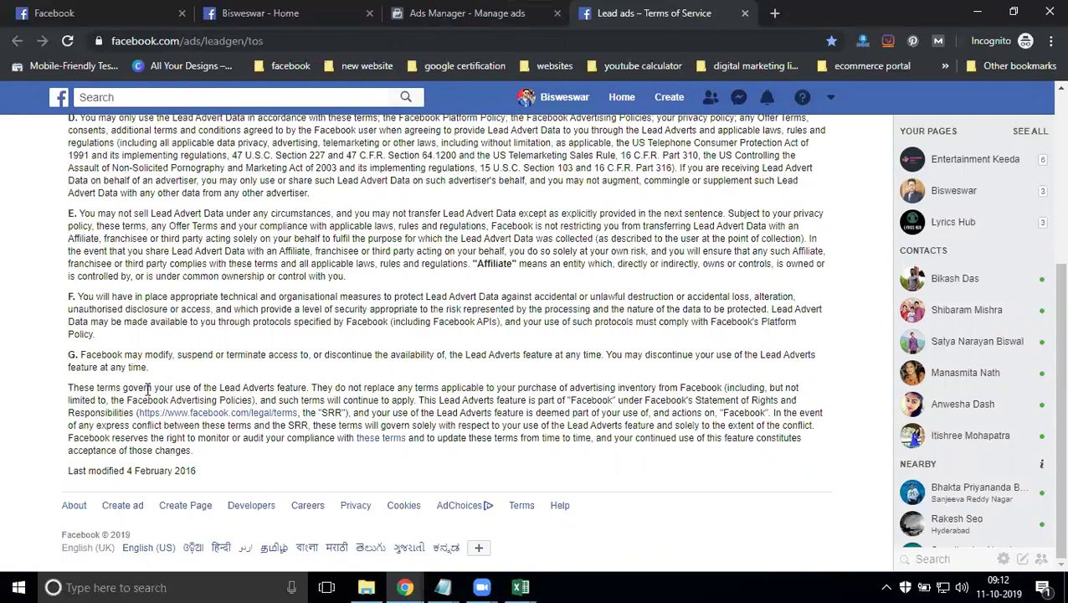
pyautogui.scroll(3, 93, 329)
pyautogui.click(136, 141)
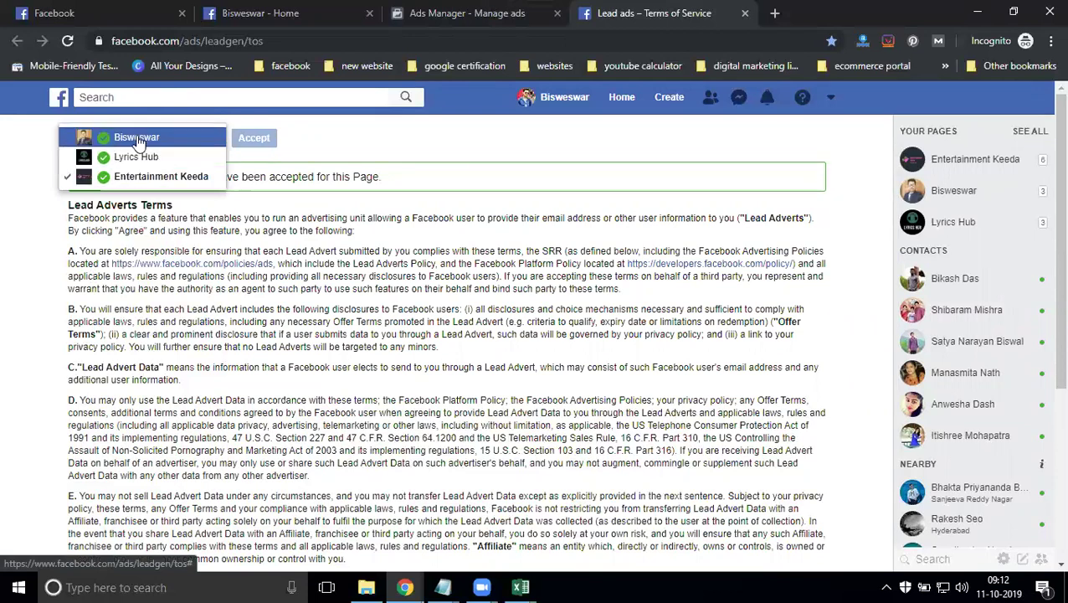
pyautogui.click(138, 139)
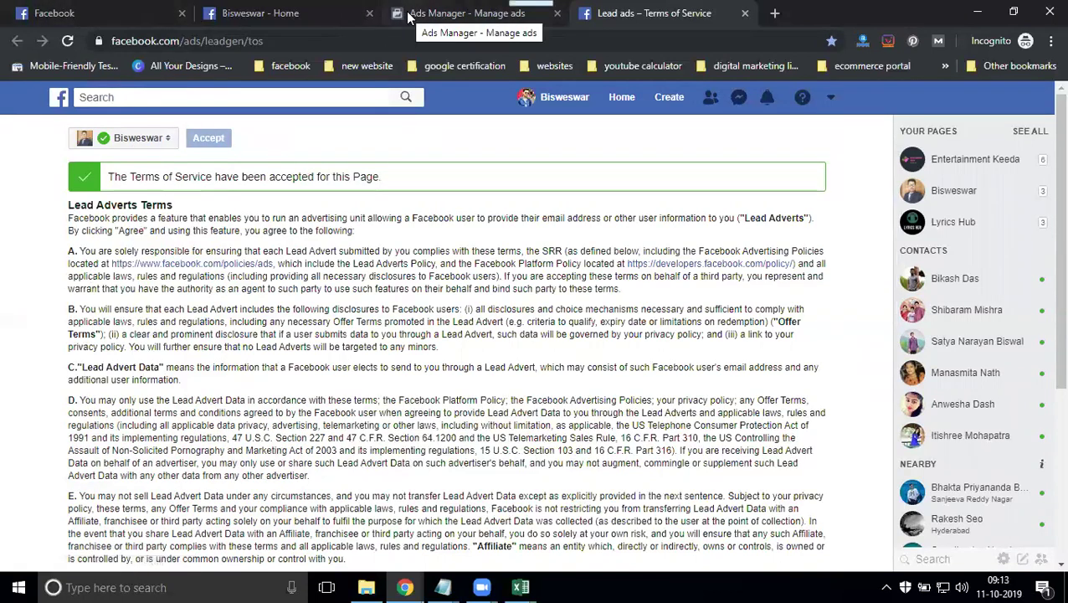
# Step: Return to the campaign setup in Ads Manager, name the new ad "dm leads" and save the campaign to draft
pyautogui.click(444, 22)
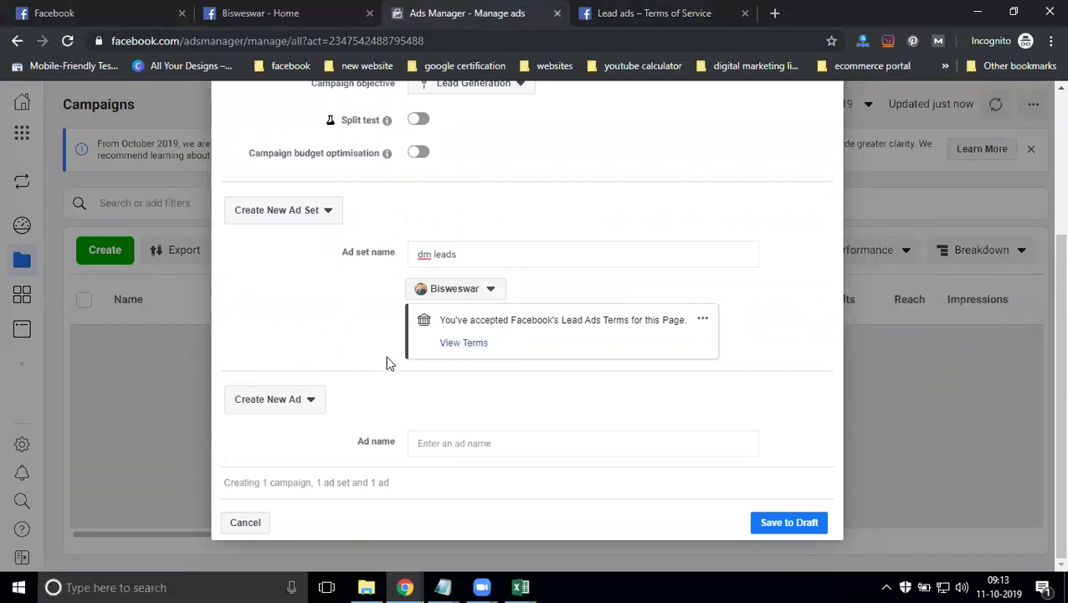
pyautogui.click(289, 402)
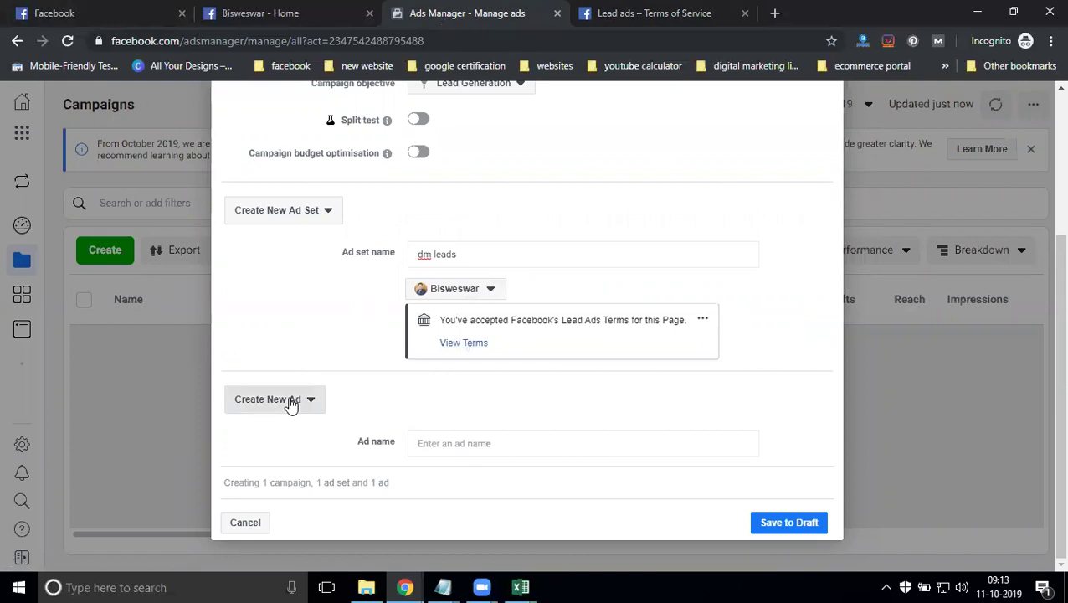
pyautogui.click(303, 427)
pyautogui.click(434, 442)
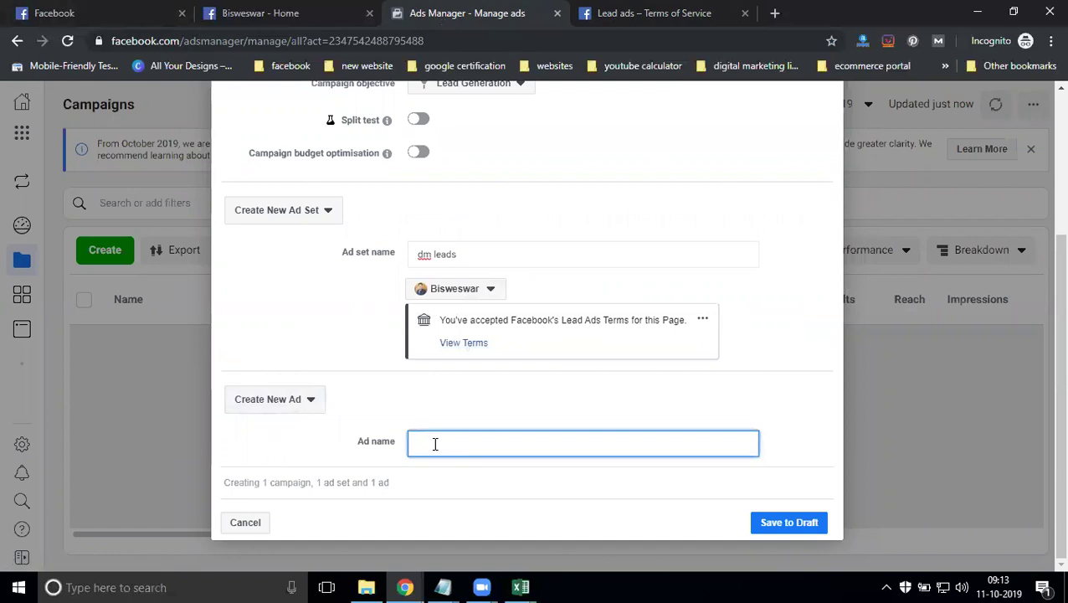
pyautogui.write('dm leads')
pyautogui.scroll(3, 536, 390)
pyautogui.scroll(-3, 549, 375)
pyautogui.click(794, 522)
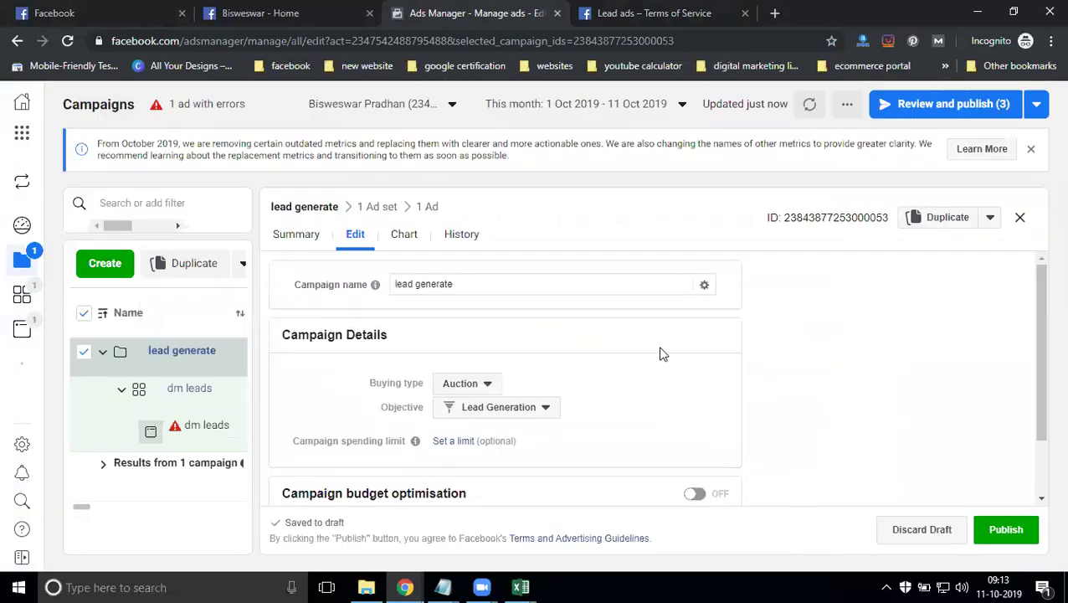
# Step: Turn on campaign budget optimisation for the lead generate campaign and set a daily budget of ₹500
pyautogui.scroll(-1, 883, 350)
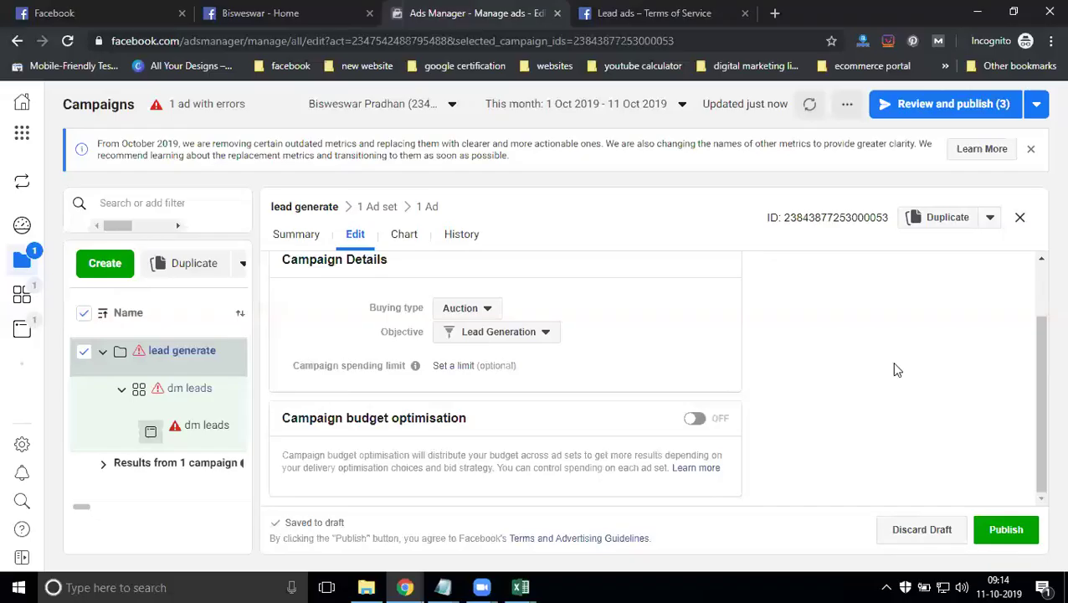
pyautogui.click(694, 418)
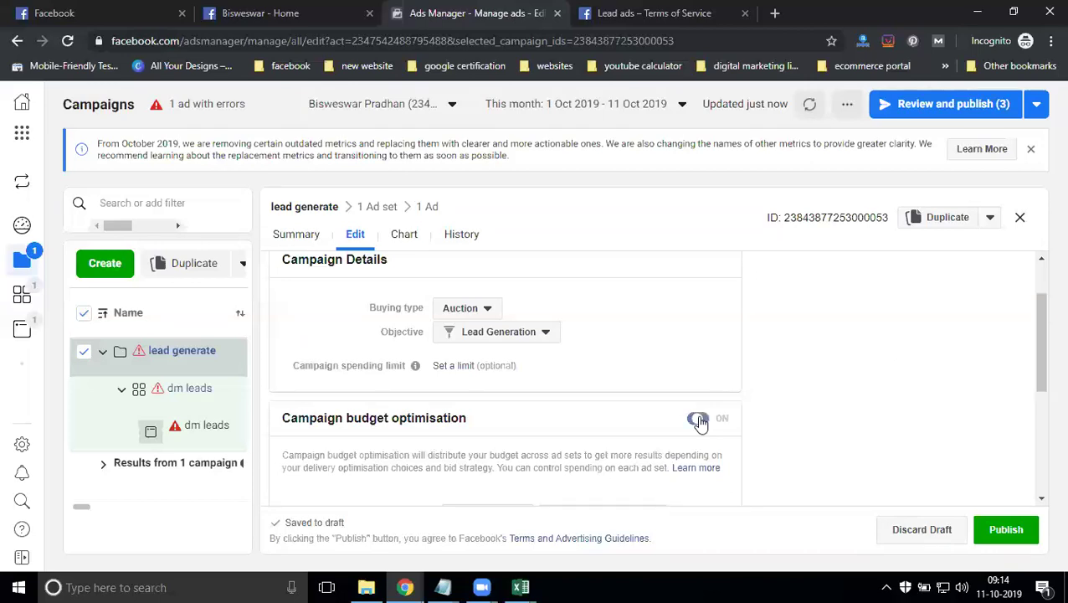
pyautogui.scroll(-5, 811, 394)
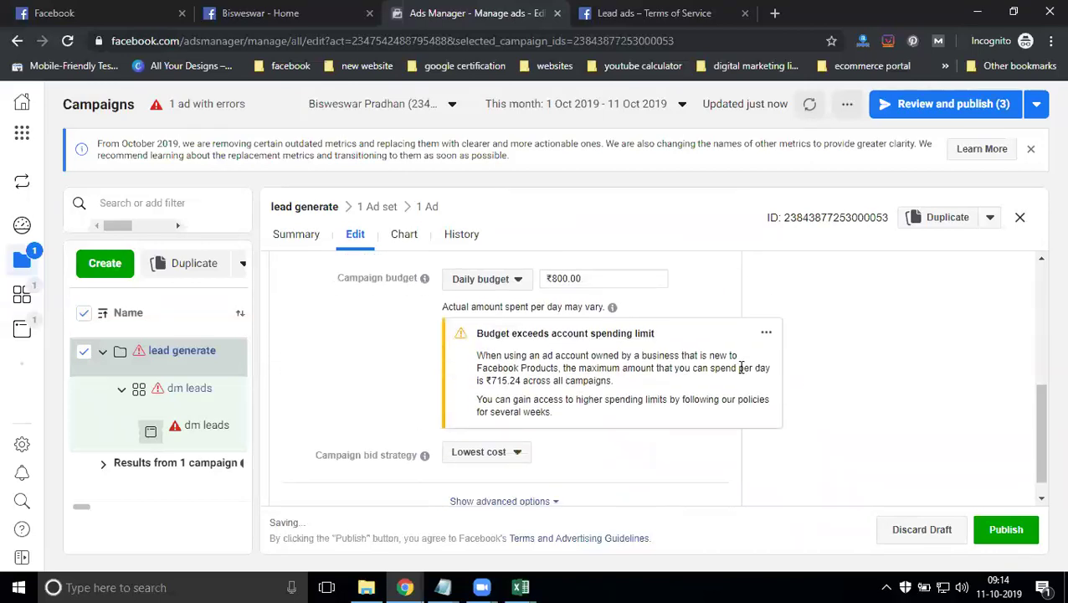
pyautogui.click(486, 281)
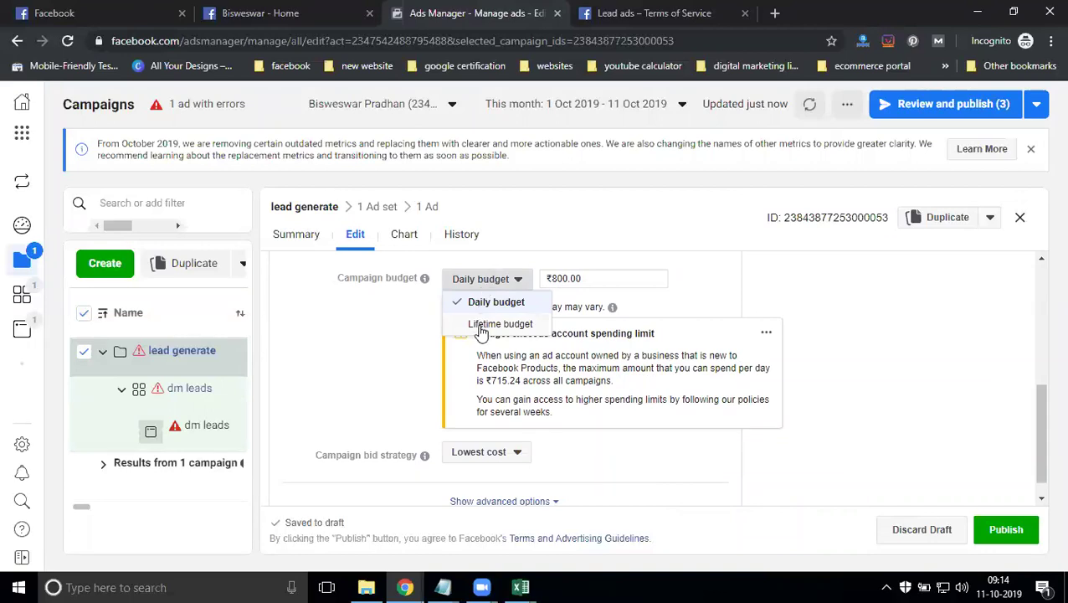
pyautogui.click(477, 302)
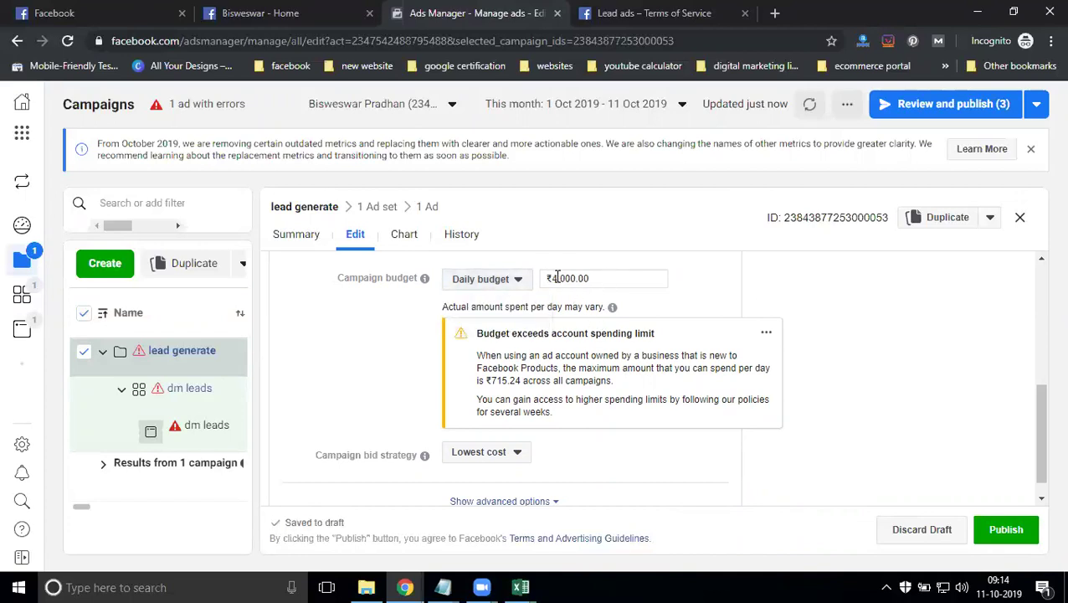
pyautogui.moveTo(554, 278); pyautogui.dragTo(624, 278)
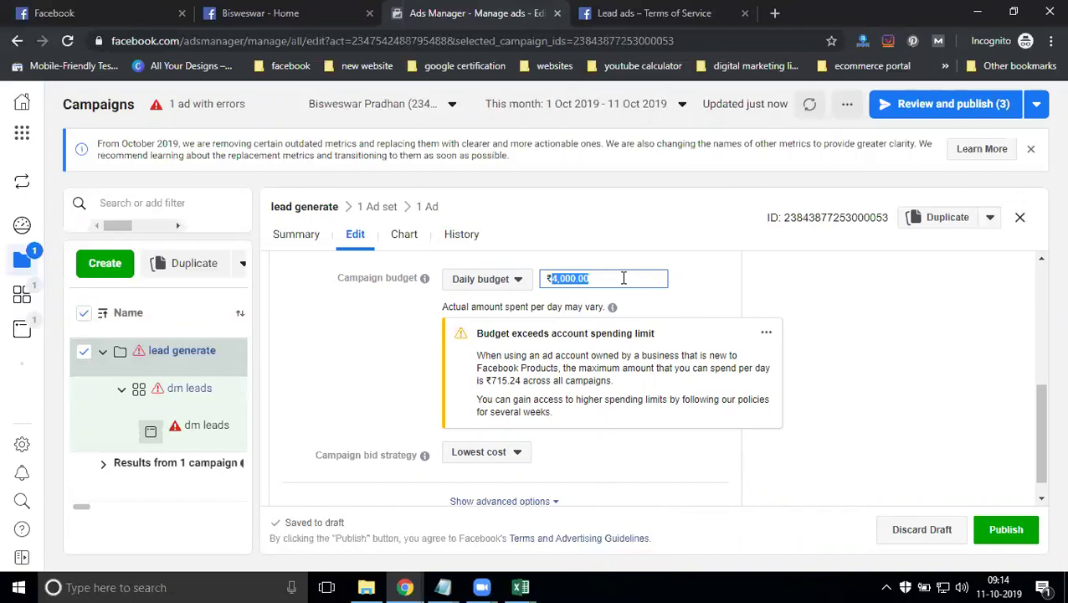
pyautogui.write('500')
pyautogui.click(759, 240)
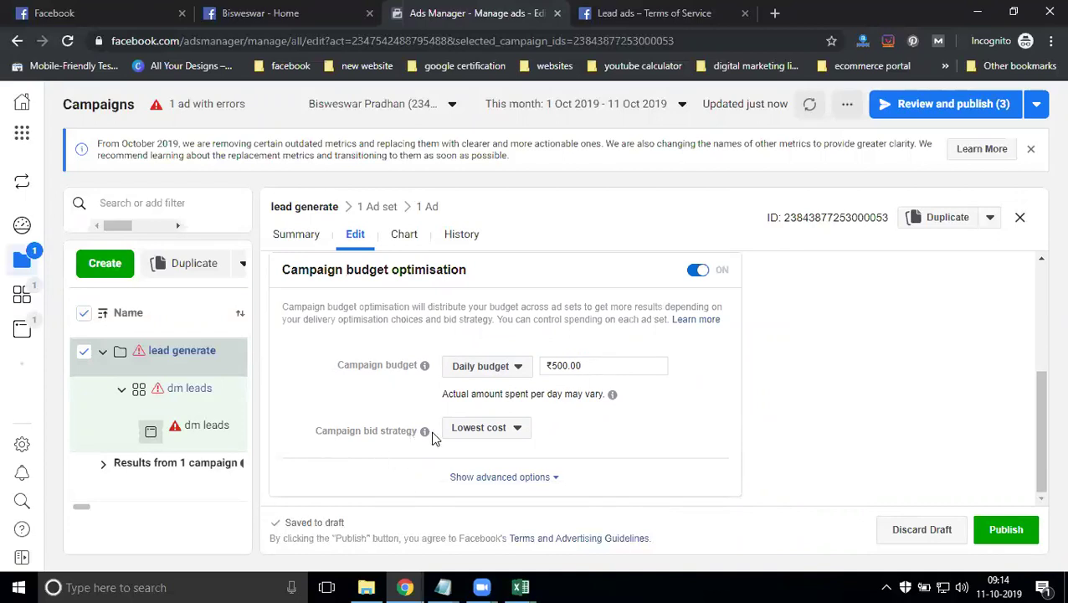
# Step: Review the campaign bid strategies, keep Lowest cost, and expand the advanced ad scheduling and delivery type options
pyautogui.click(470, 428)
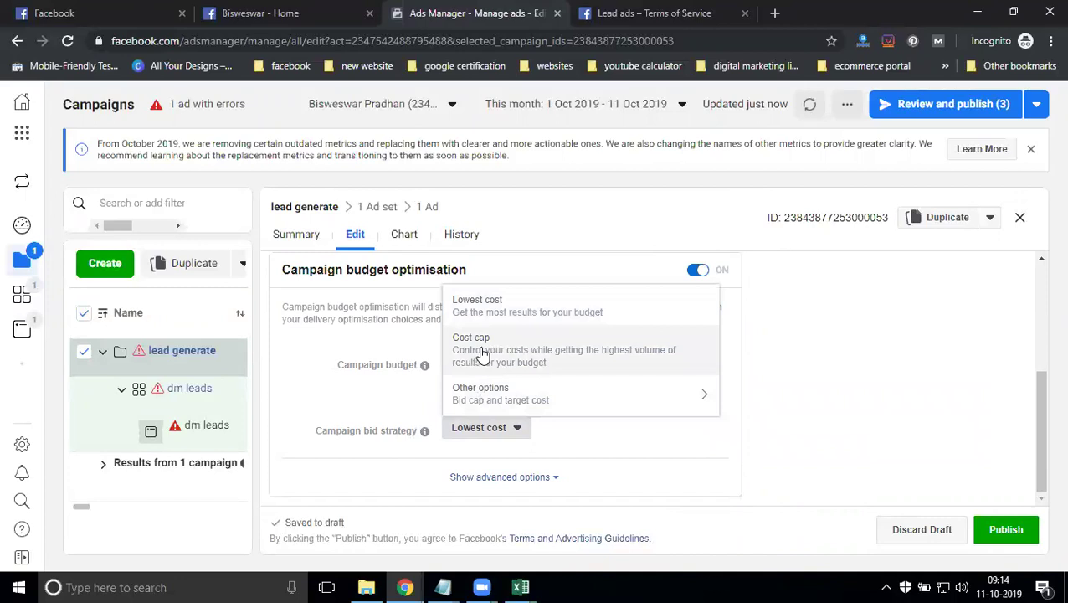
pyautogui.moveTo(480, 399)
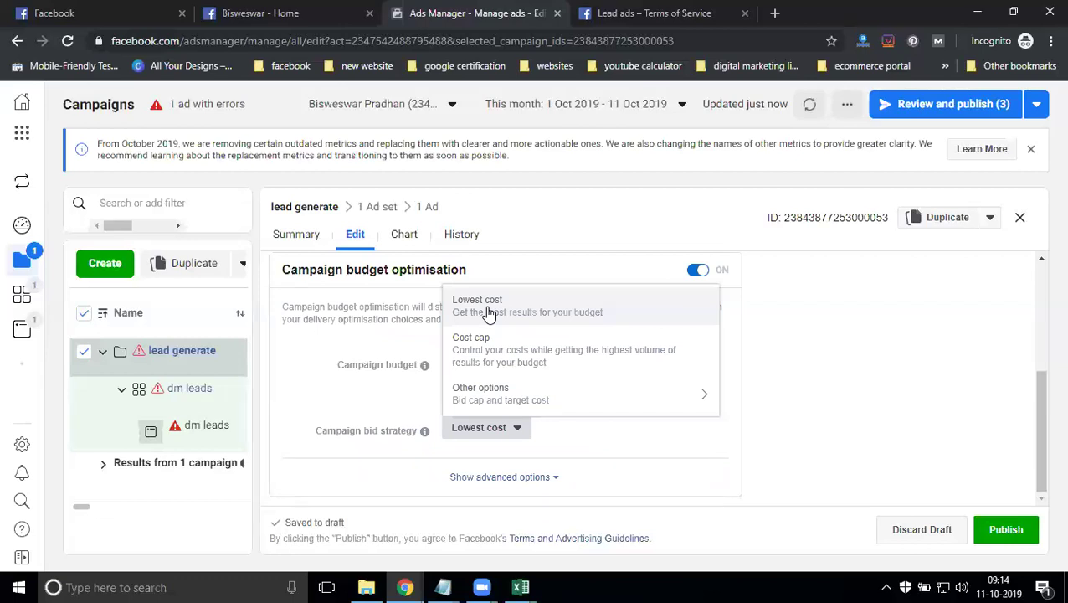
pyautogui.click(490, 310)
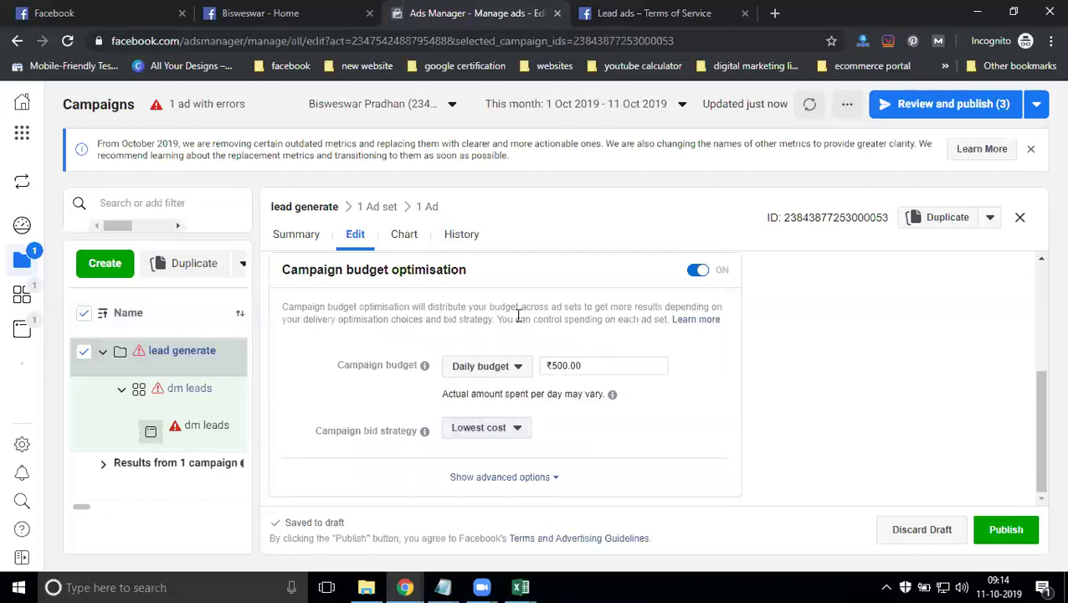
pyautogui.click(545, 477)
pyautogui.scroll(-2, 695, 402)
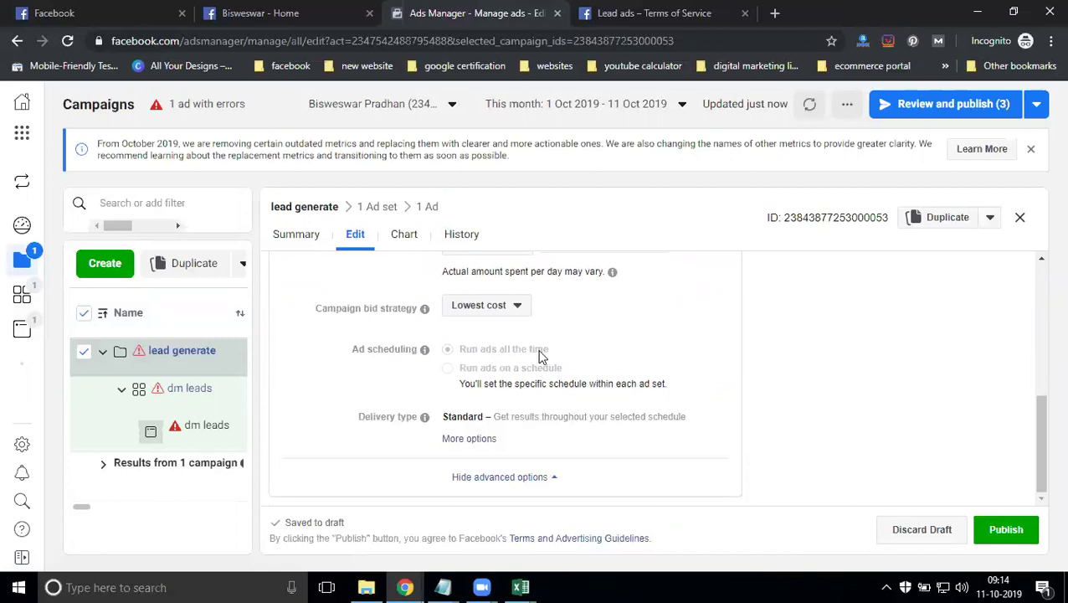
pyautogui.click(472, 439)
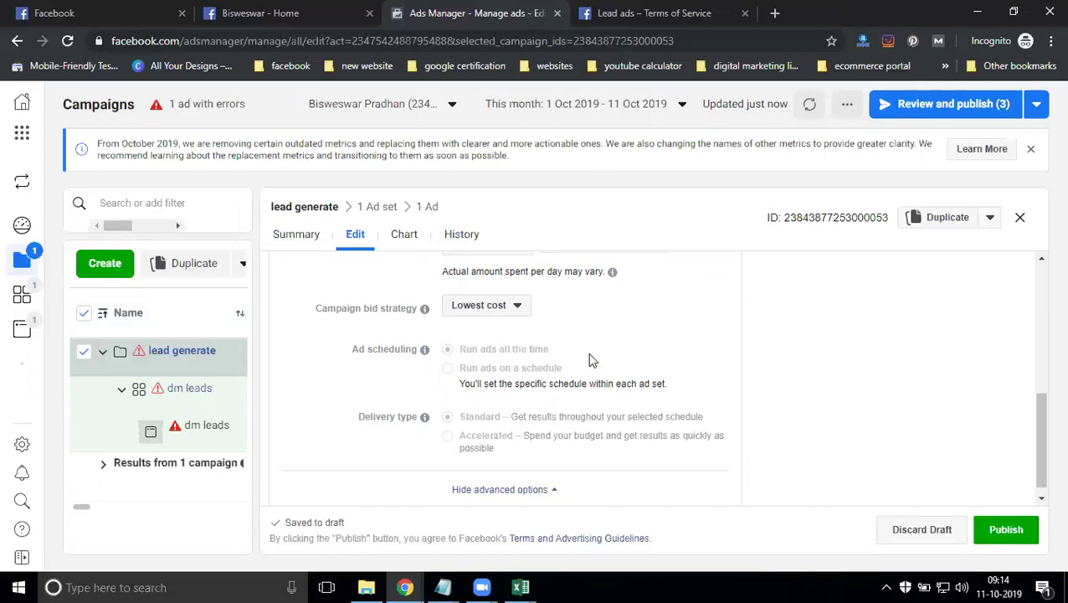
pyautogui.scroll(-1, 588, 352)
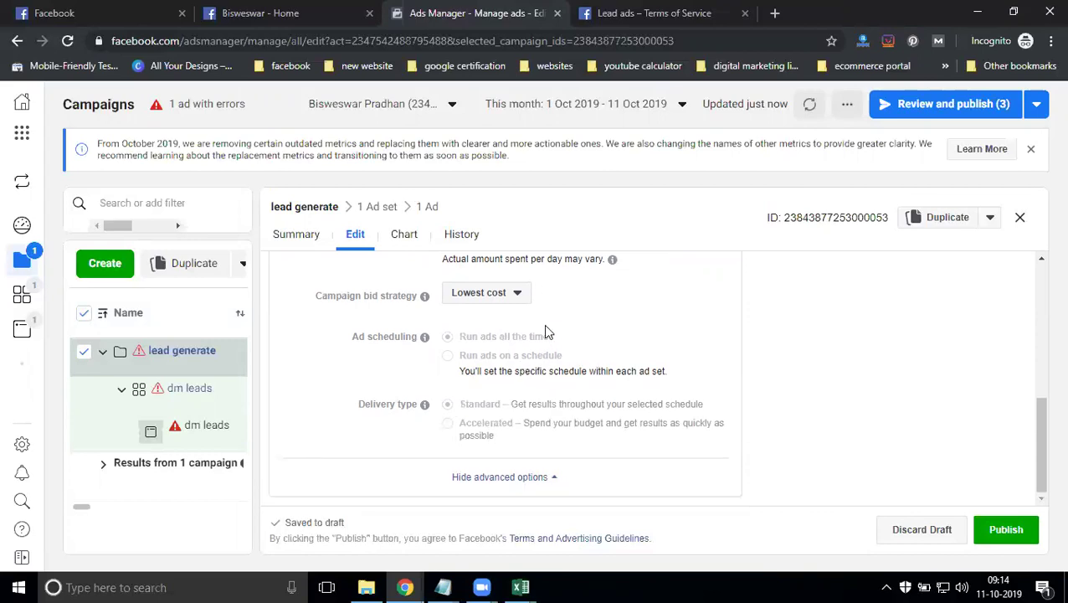
# Step: Start publishing the draft items, set the payment method country to India and cancel adding a payment method
pyautogui.click(410, 239)
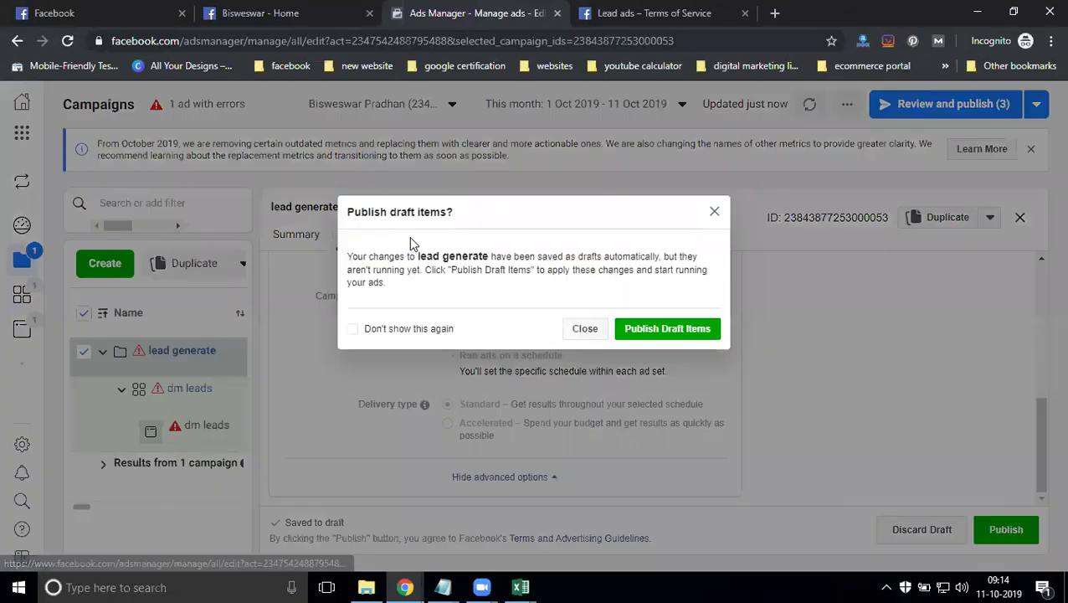
pyautogui.click(665, 331)
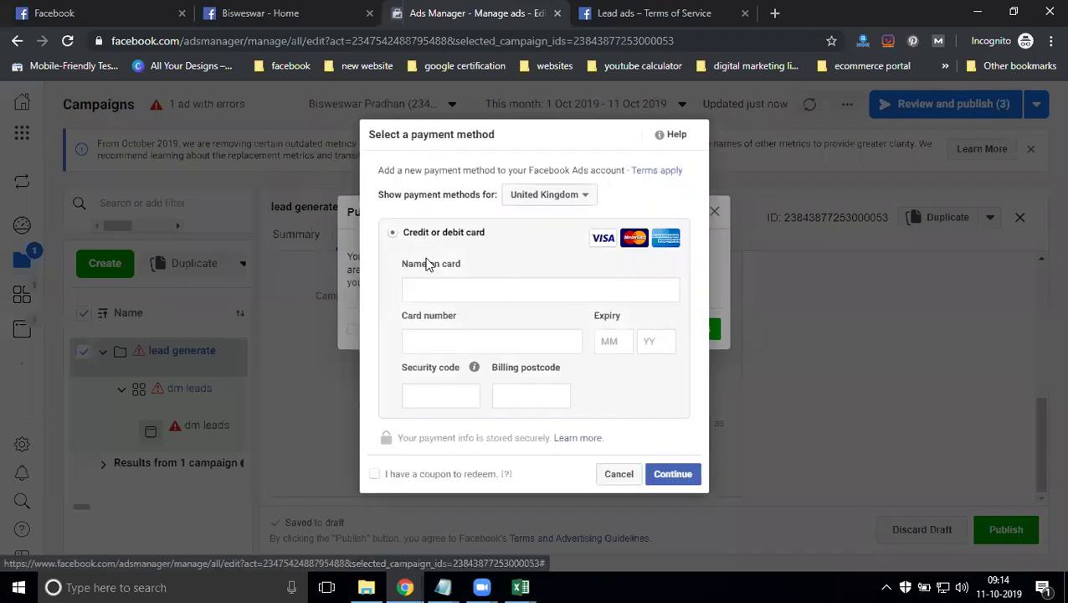
pyautogui.click(537, 197)
pyautogui.scroll(-2, 538, 292)
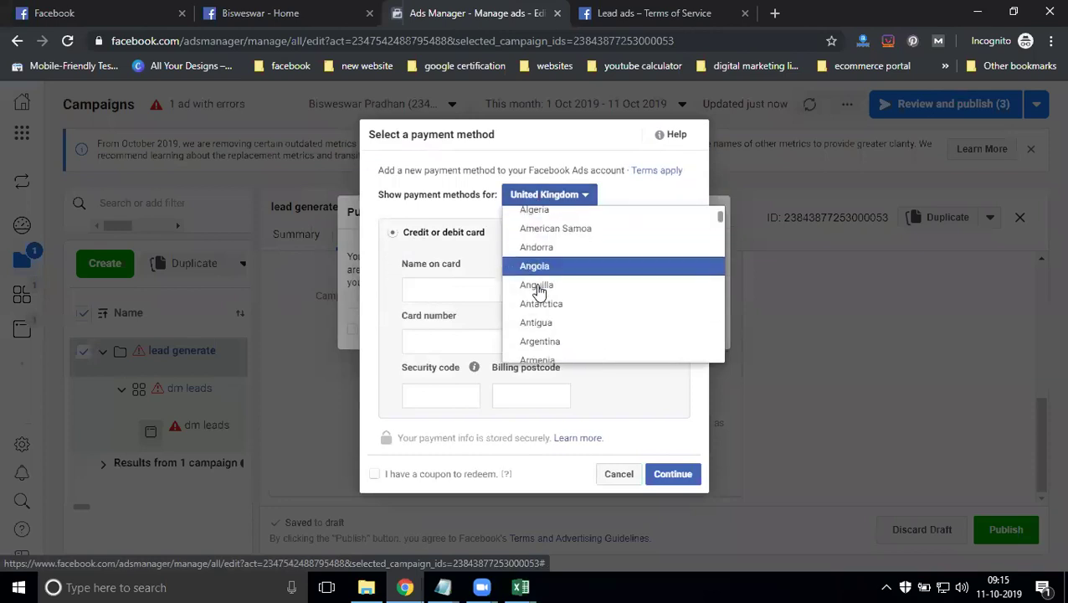
pyautogui.scroll(-20, 538, 292)
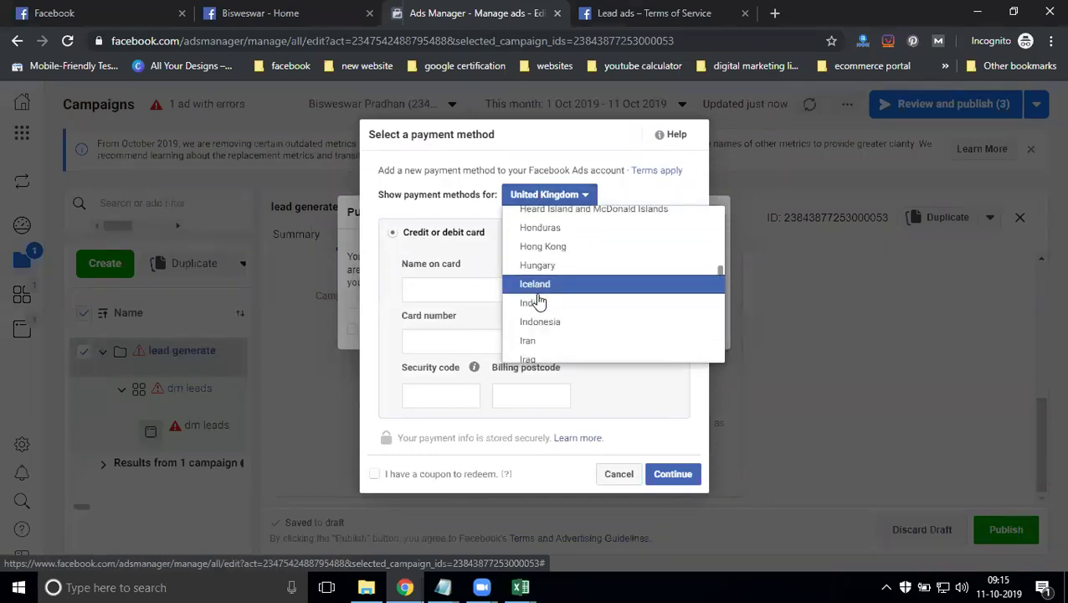
pyautogui.click(538, 305)
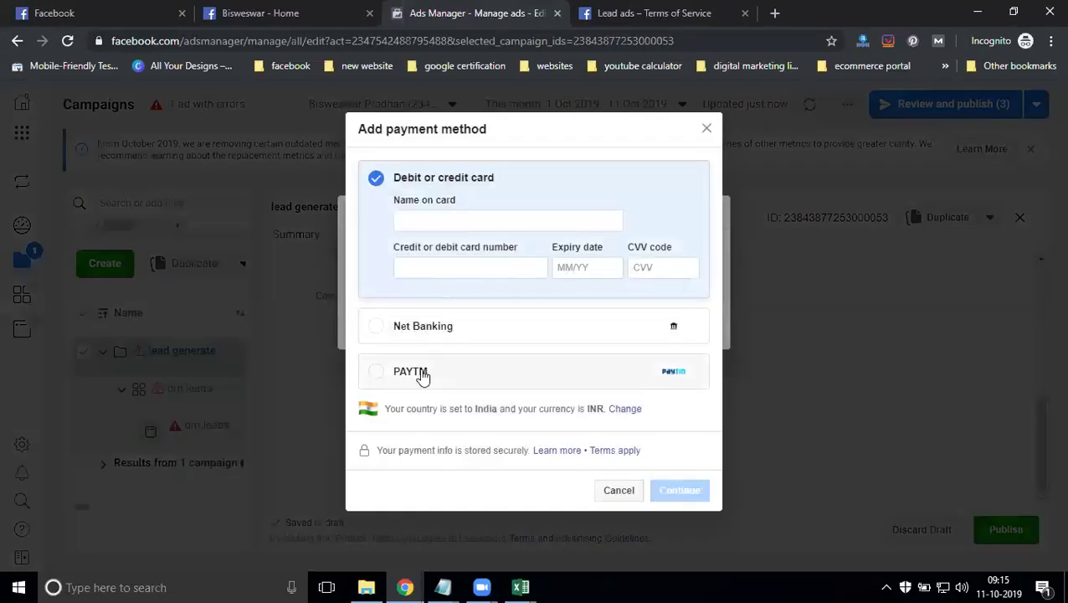
pyautogui.click(619, 490)
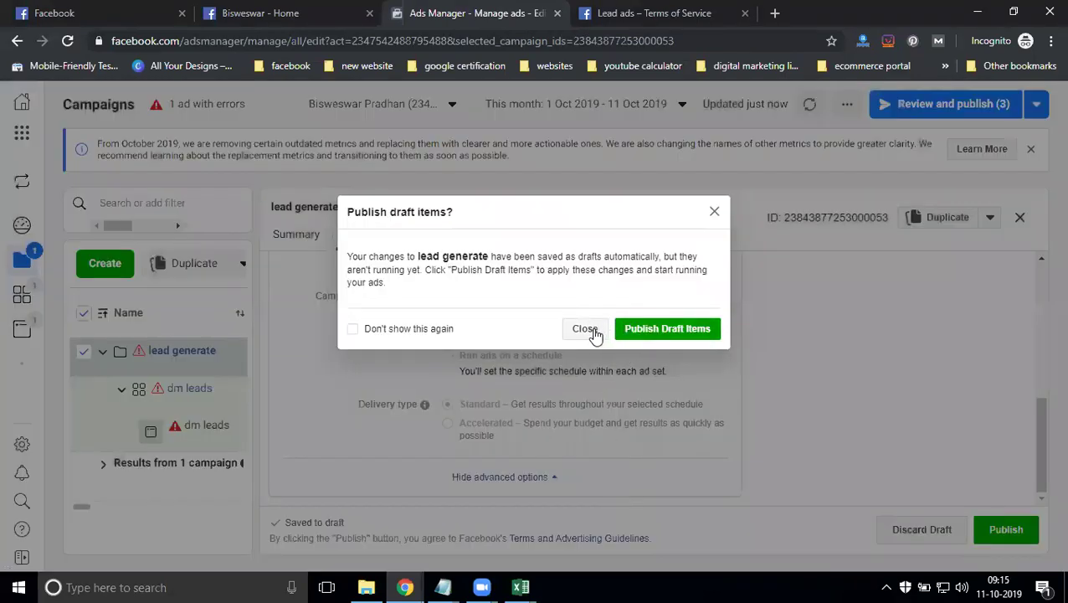
# Step: Resume publishing the draft items, submit the tax details with Telangana as the state of residence, and cancel adding a payment method
pyautogui.click(634, 333)
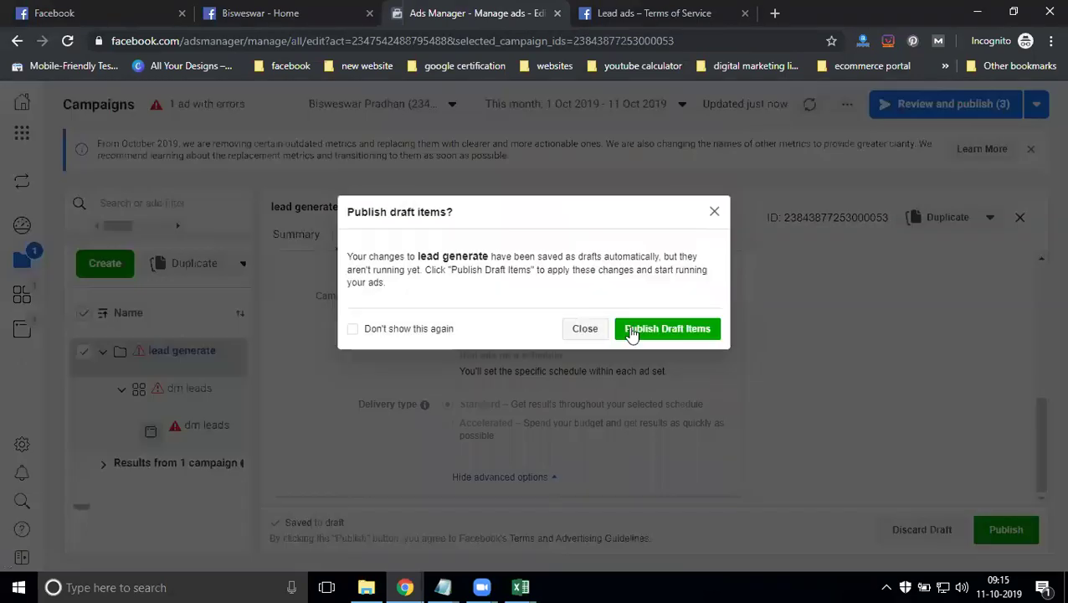
pyautogui.scroll(-2, 474, 242)
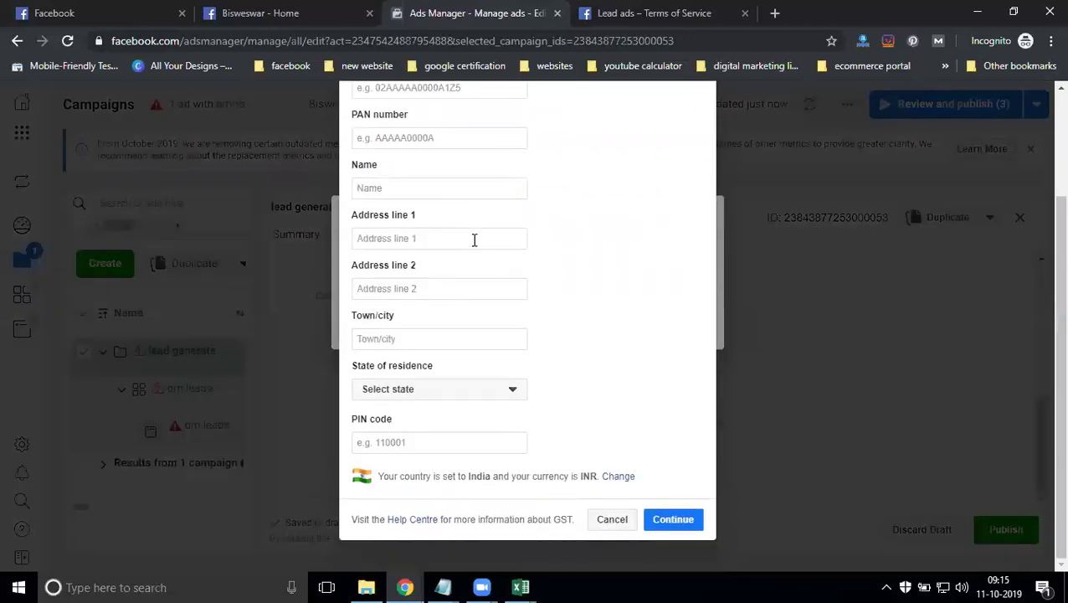
pyautogui.click(460, 391)
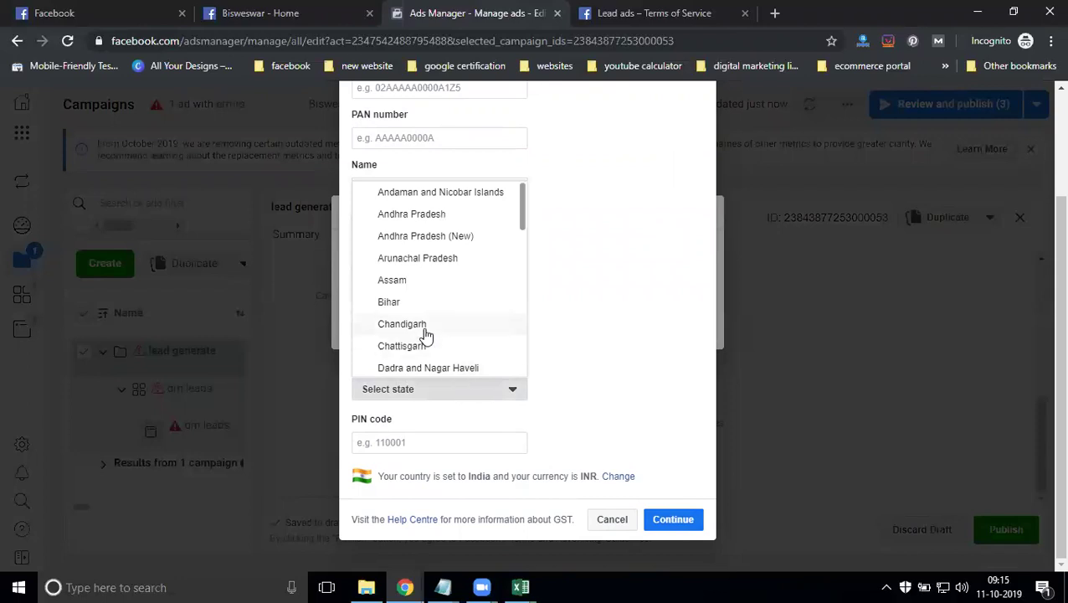
pyautogui.scroll(-7, 420, 331)
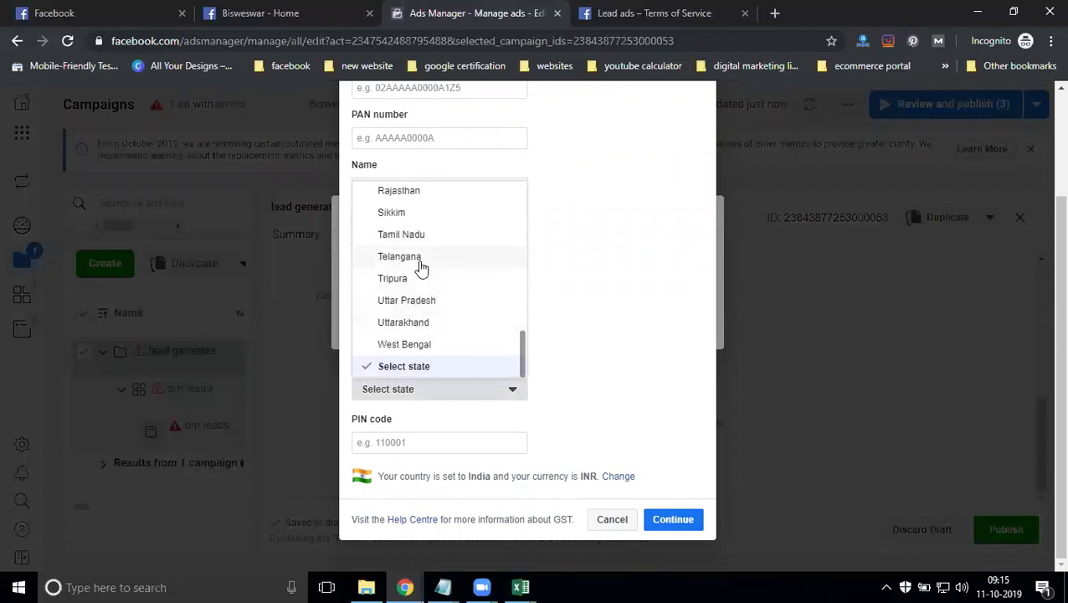
pyautogui.click(417, 258)
pyautogui.click(680, 521)
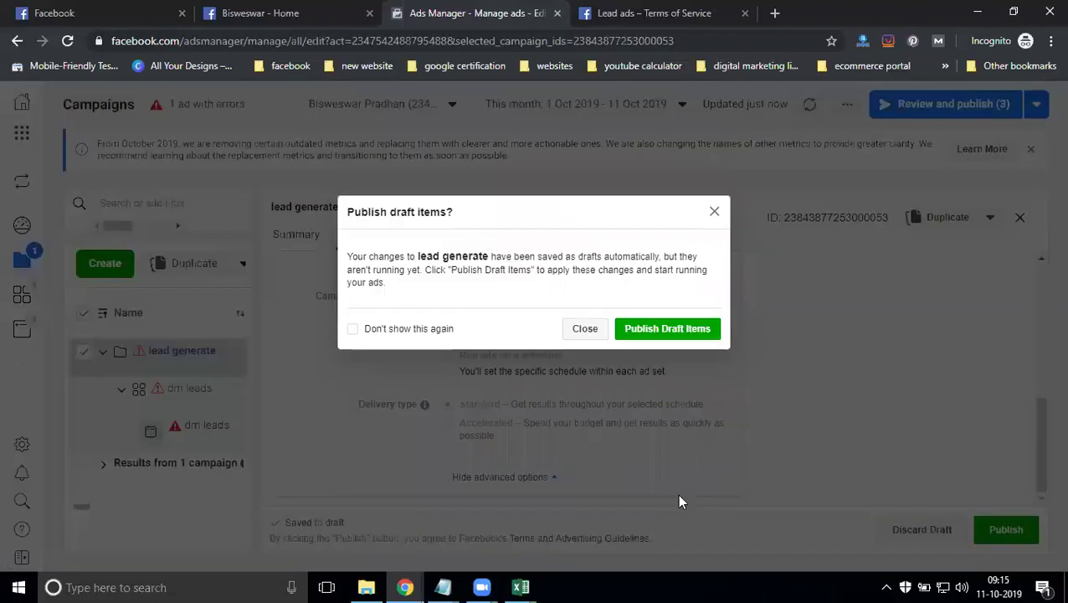
pyautogui.click(678, 334)
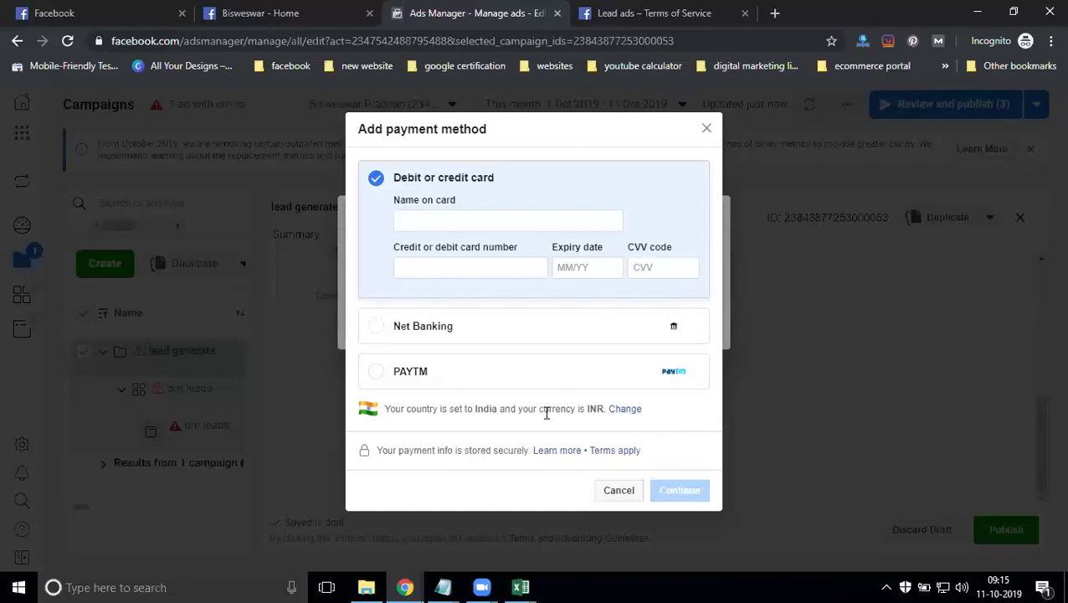
pyautogui.click(612, 492)
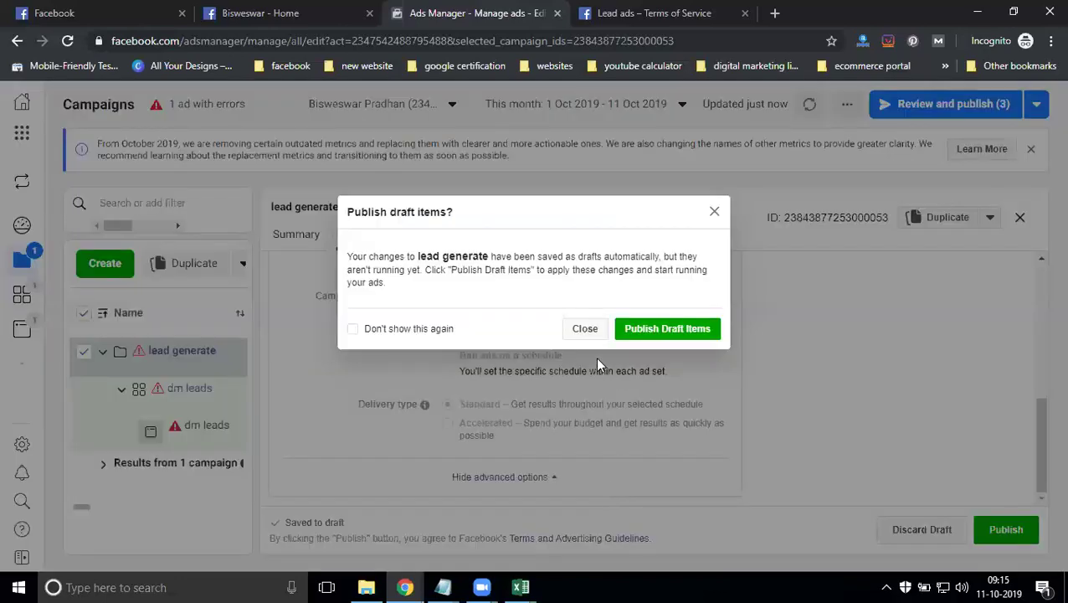
# Step: Dismiss the draft publishing prompt and bring up the payment method options through review and publish
pyautogui.click(584, 329)
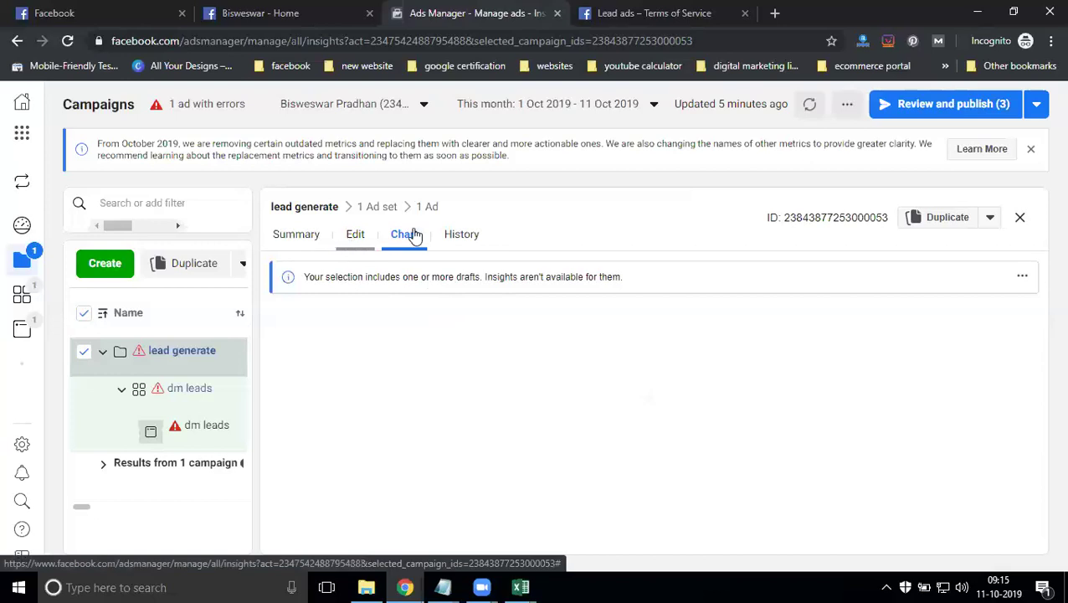
pyautogui.click(915, 108)
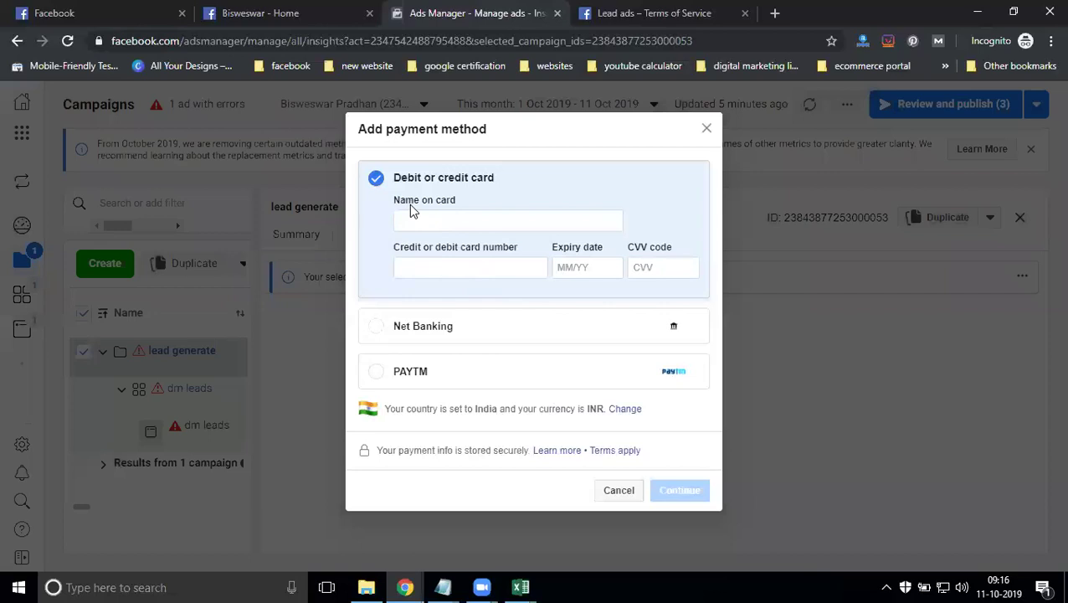
# Step: Switch to the other Chrome window and open the Facebook ad accounts page, facebook.com/manage, in a new tab
pyautogui.click(408, 585)
pyautogui.click(363, 536)
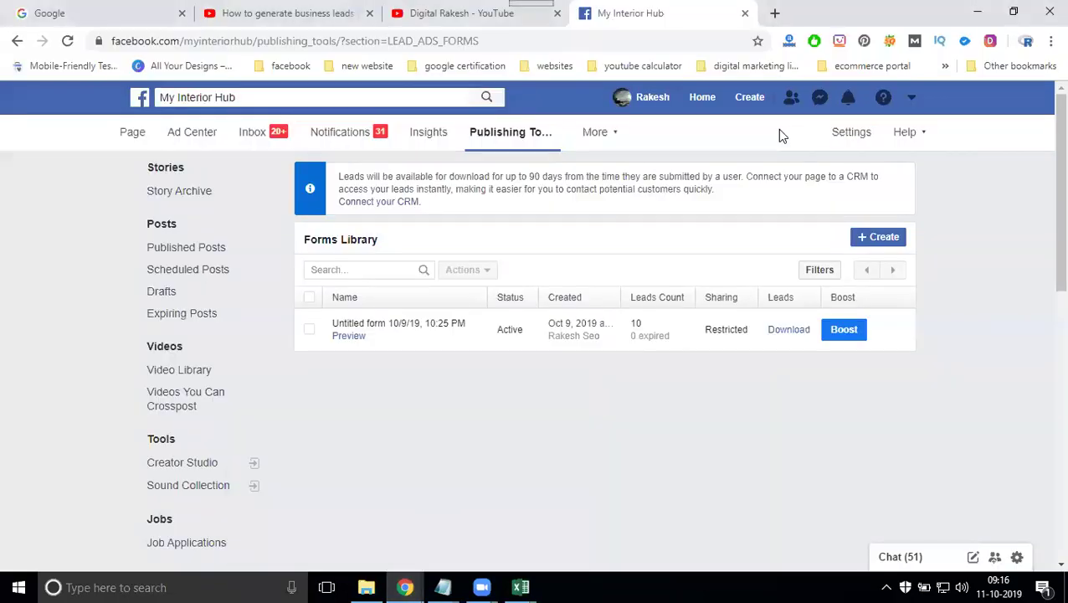
pyautogui.click(775, 15)
pyautogui.write('fac')
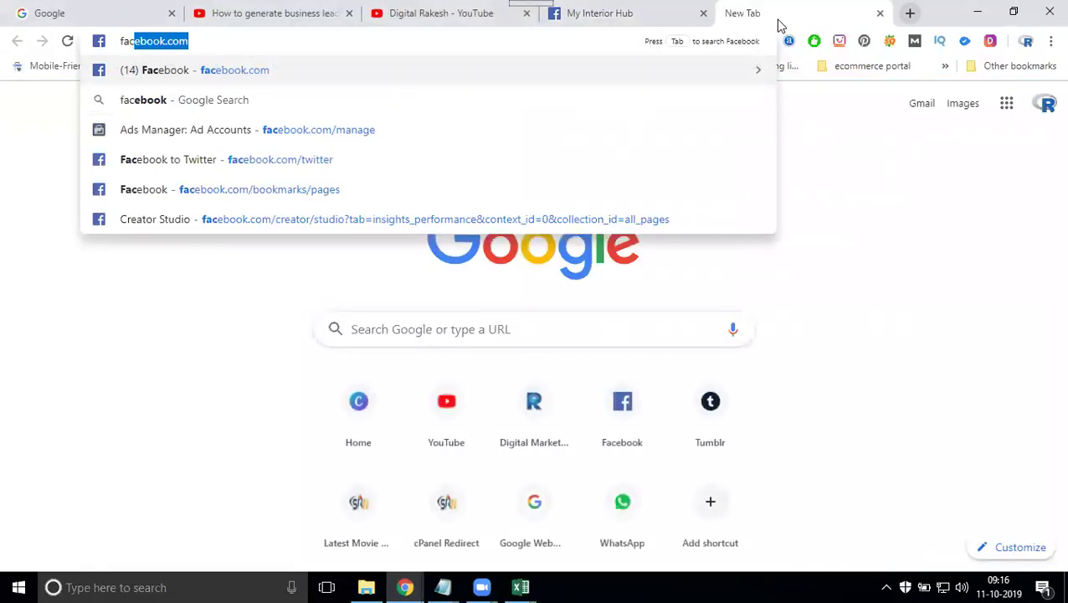
pyautogui.write('ebook.com/ma')
pyautogui.press('Return')
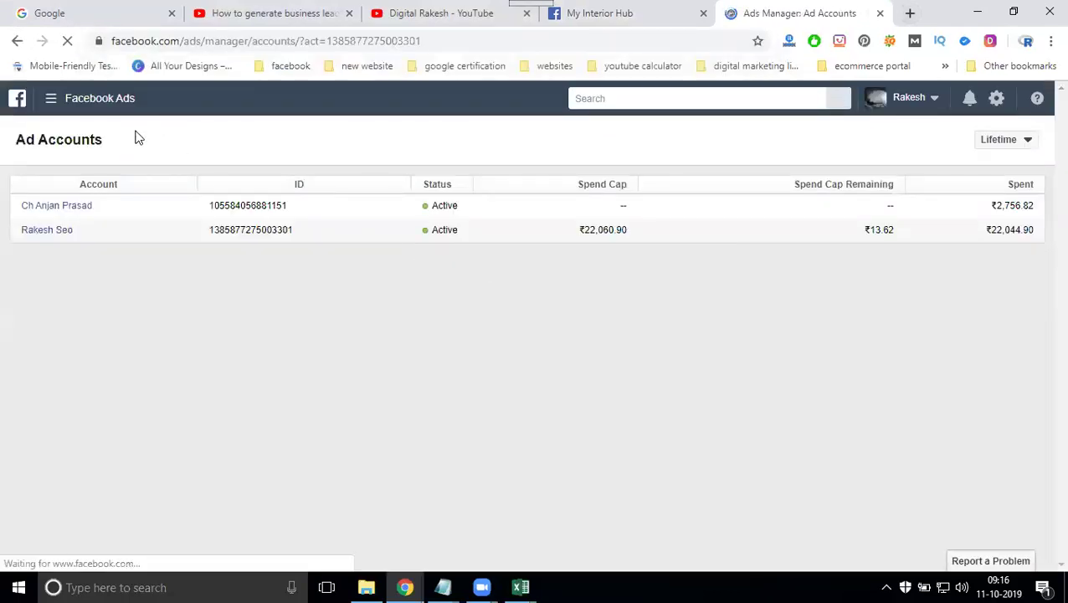
# Step: Open Ads Manager and check the results and cost per result of the mih Lead generation campaign
pyautogui.click(47, 100)
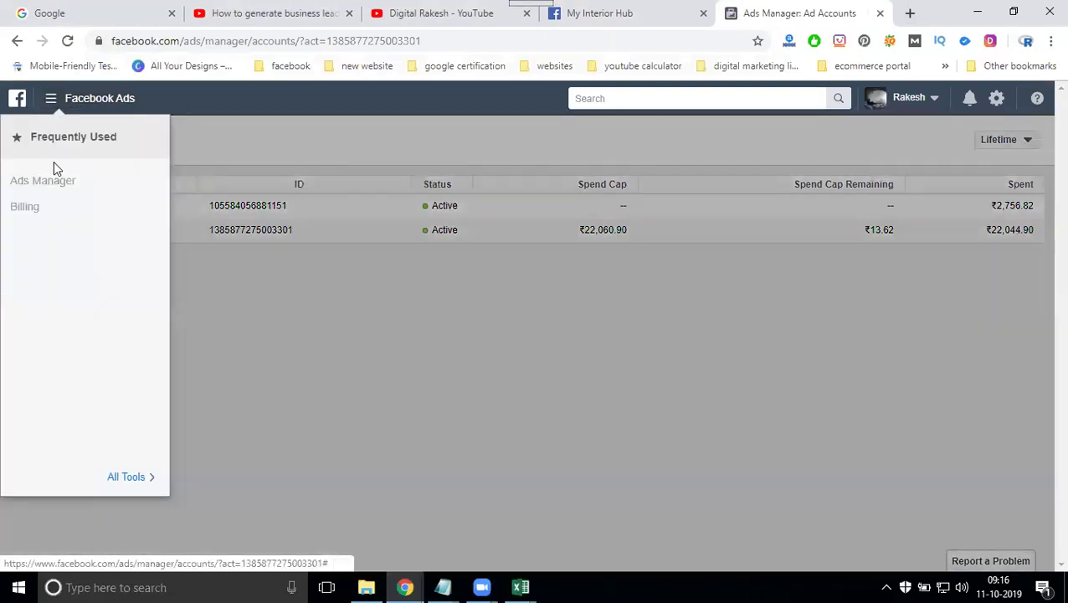
pyautogui.click(51, 180)
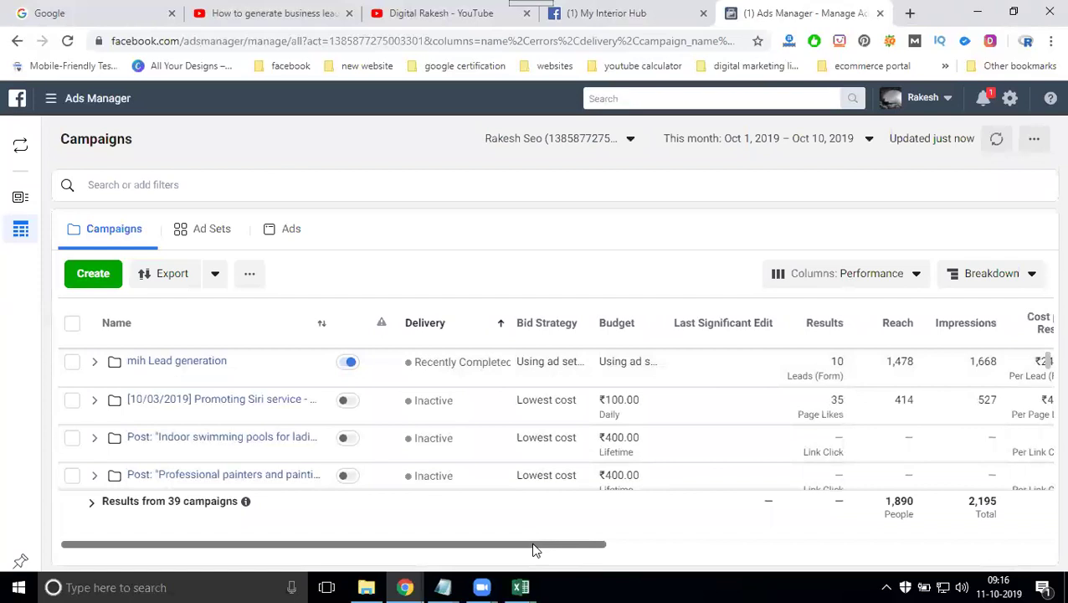
pyautogui.hscroll(2, 536, 550)
pyautogui.hscroll(2, 535, 550)
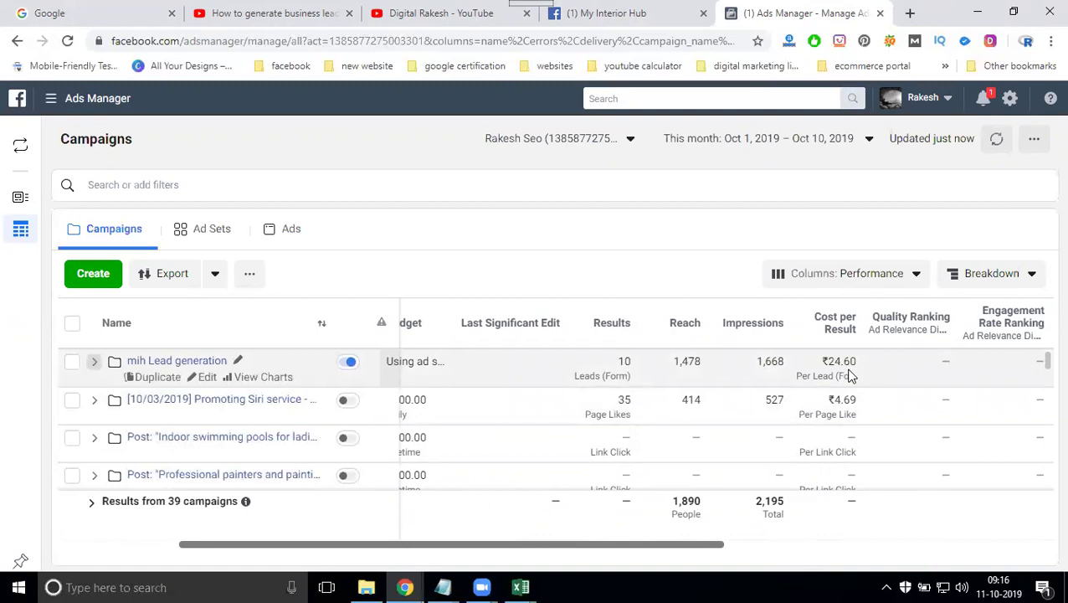
# Step: Start creating a new campaign with the Lead generation objective
pyautogui.click(94, 274)
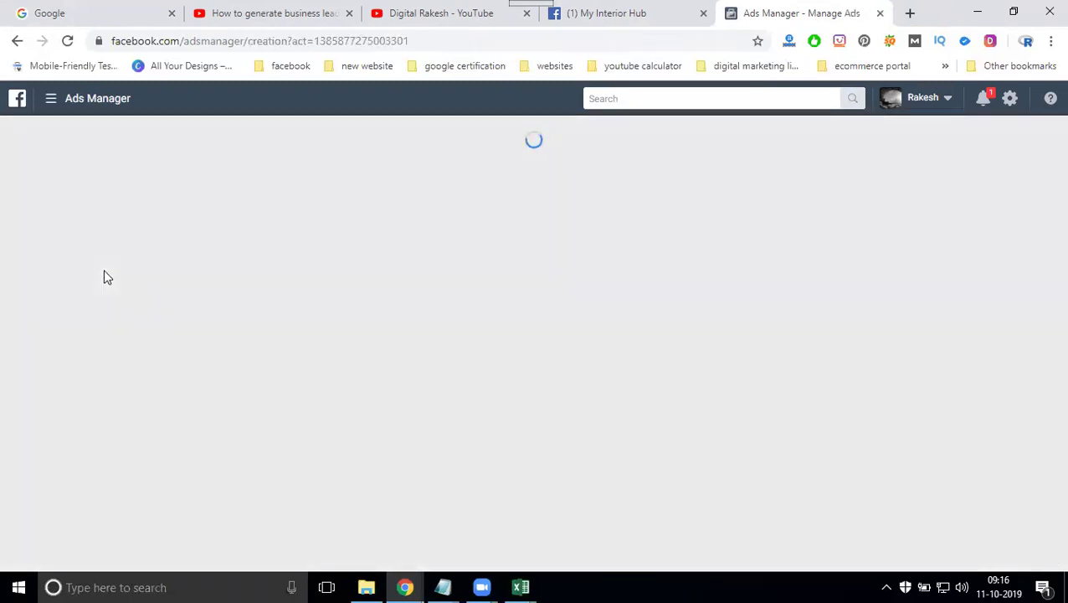
pyautogui.scroll(-1, 571, 303)
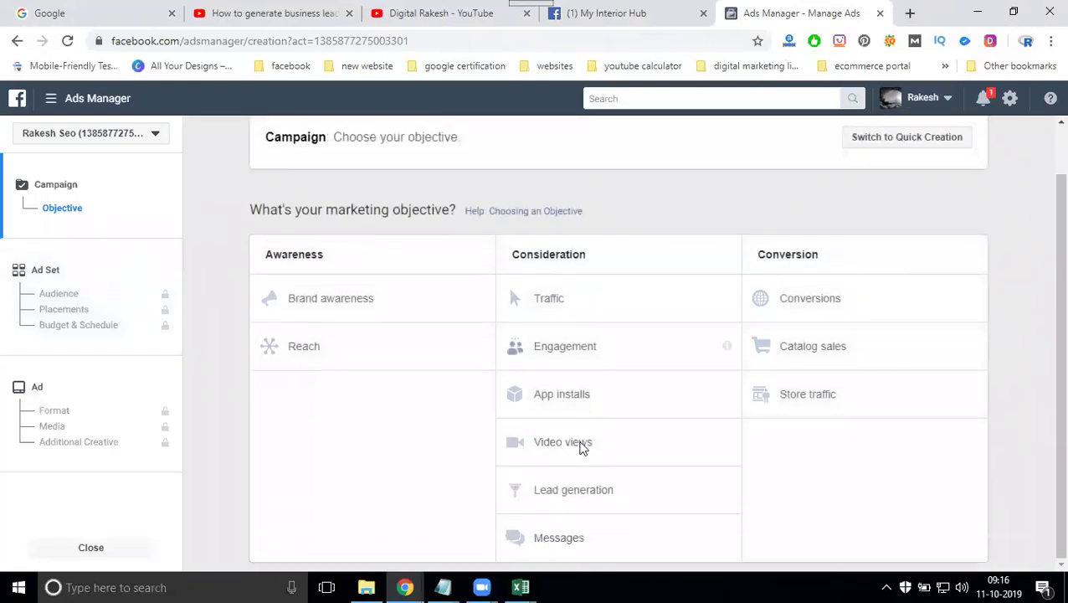
pyautogui.click(569, 495)
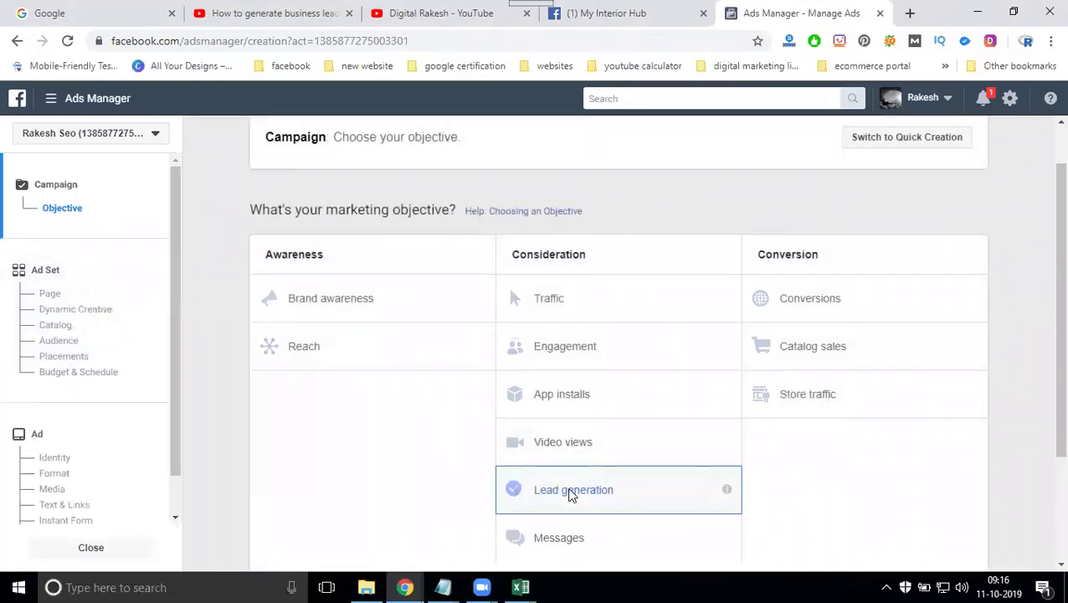
# Step: Turn off campaign budget optimization, name the campaign "shyne service Lead generation" and continue to the ad set
pyautogui.scroll(-8, 559, 376)
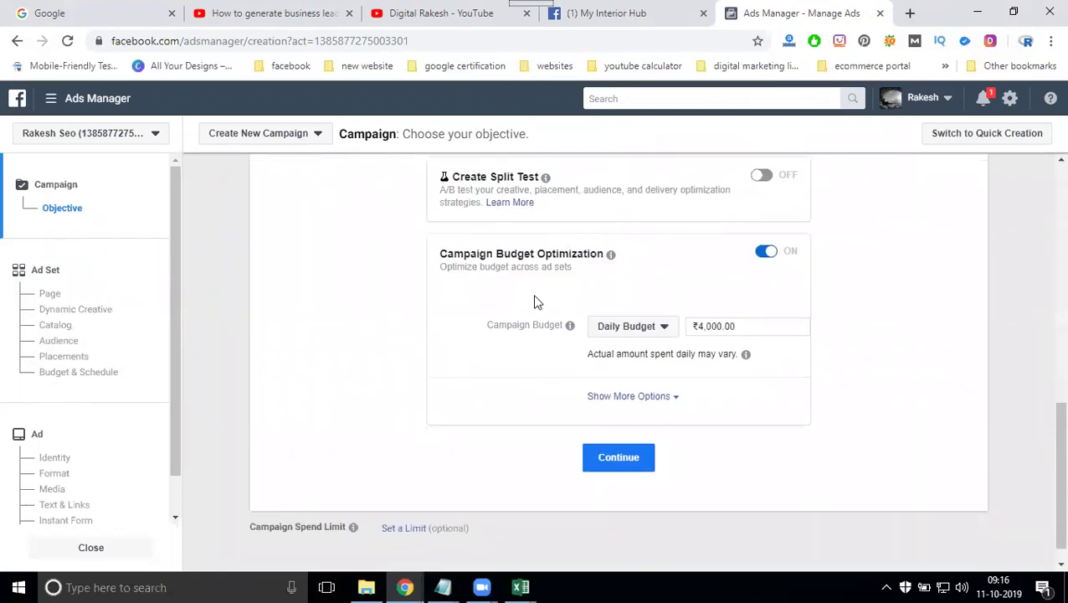
pyautogui.click(765, 252)
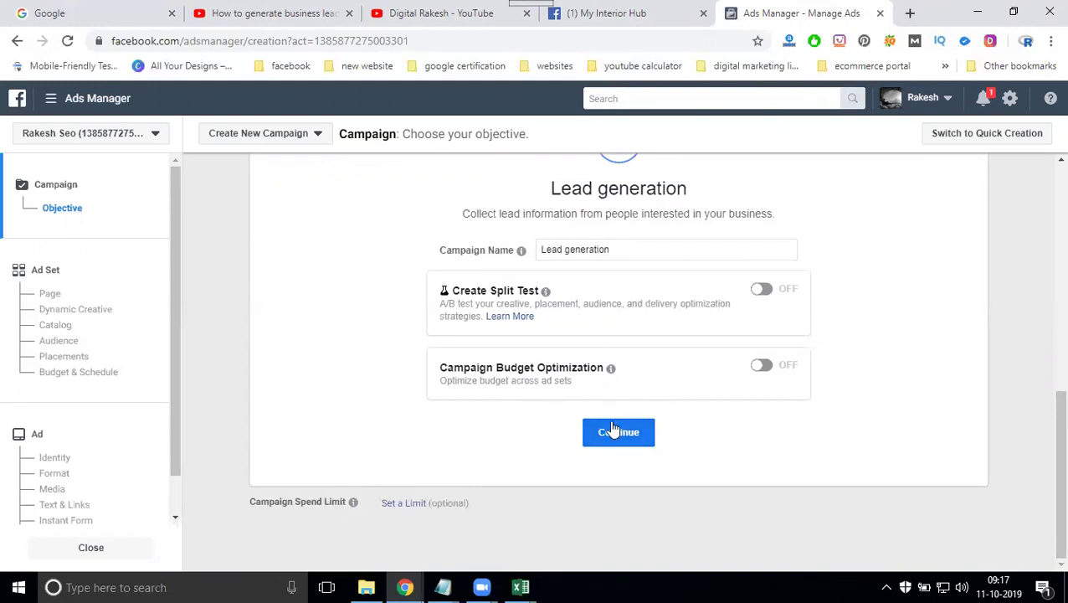
pyautogui.click(542, 250)
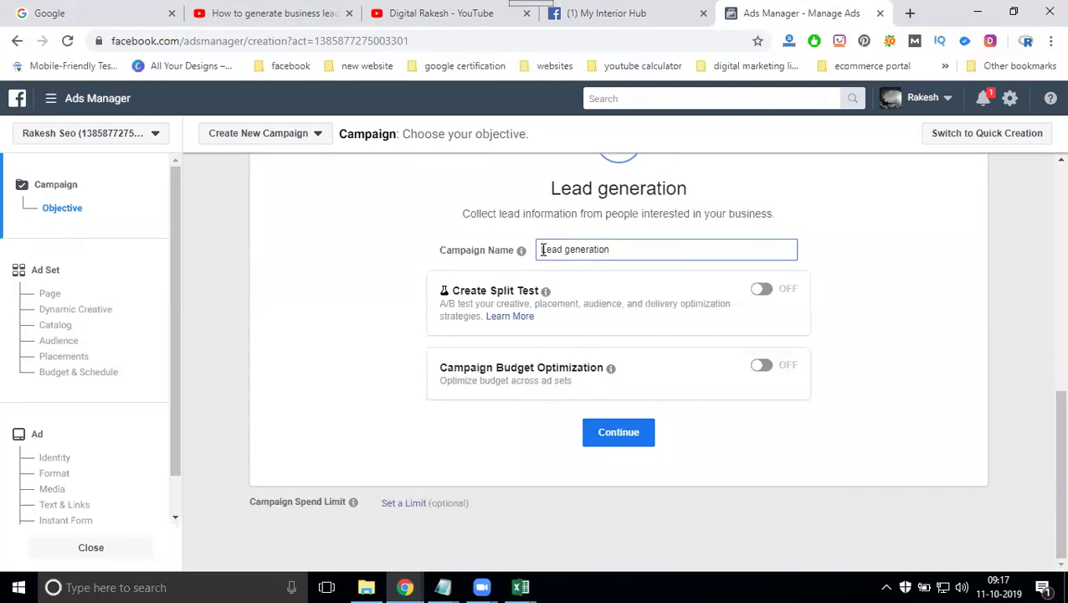
pyautogui.write('thyne set')
pyautogui.write('rvice')
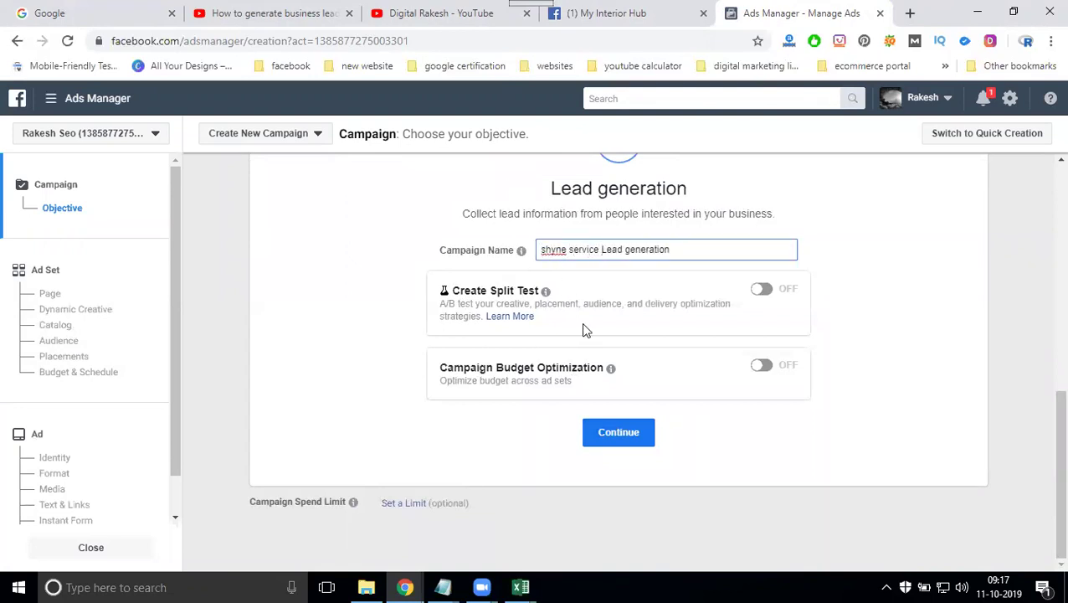
pyautogui.click(620, 430)
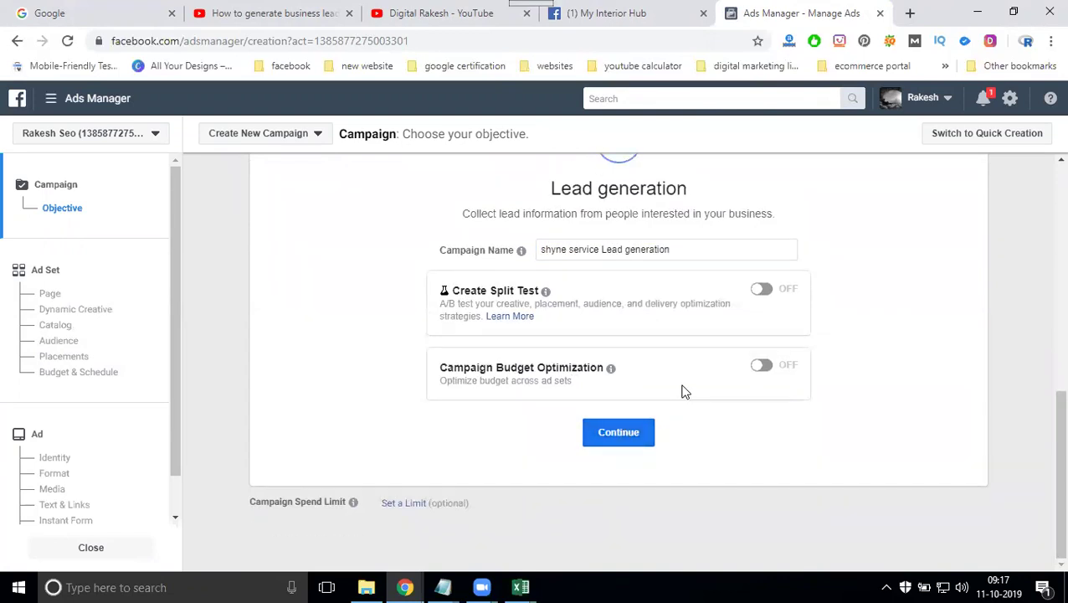
pyautogui.click(608, 437)
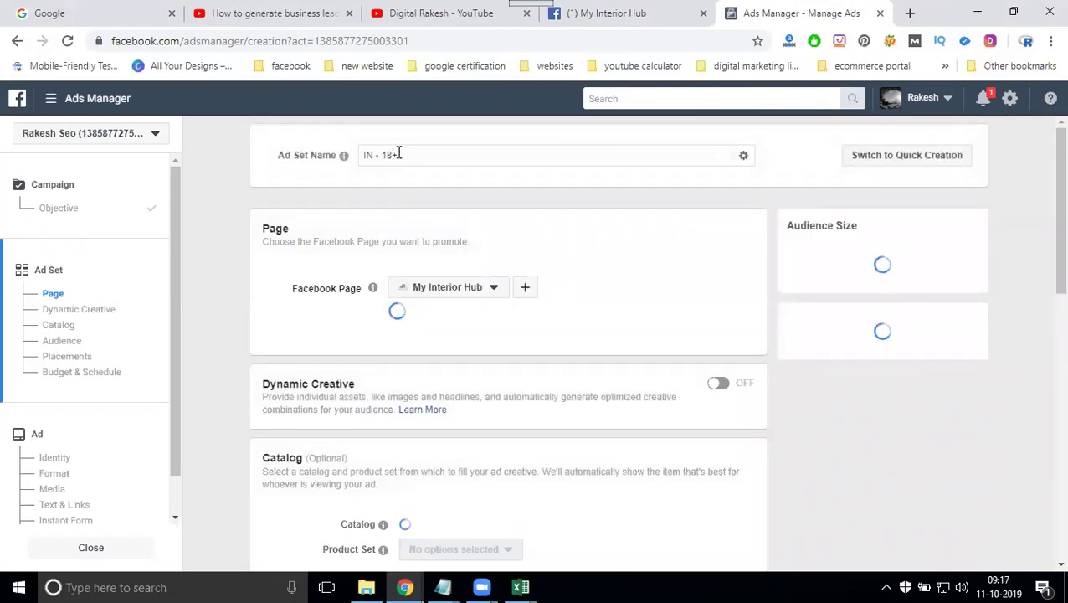
# Step: Name the ad set "shyne service"
pyautogui.tripleClick(399, 153)
pyautogui.write('shyne')
pyautogui.write(' sa')
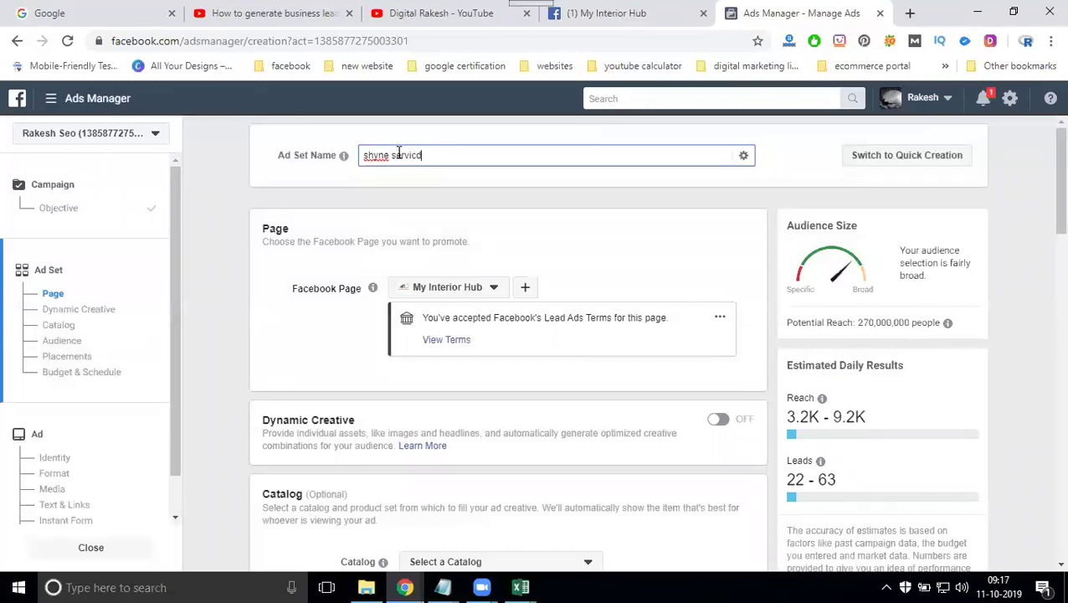
pyautogui.press('BackSpace')
# Step: Choose Shyne service as the Facebook Page to promote and agree to its Lead Ad Terms
pyautogui.click(447, 300)
pyautogui.write('shy')
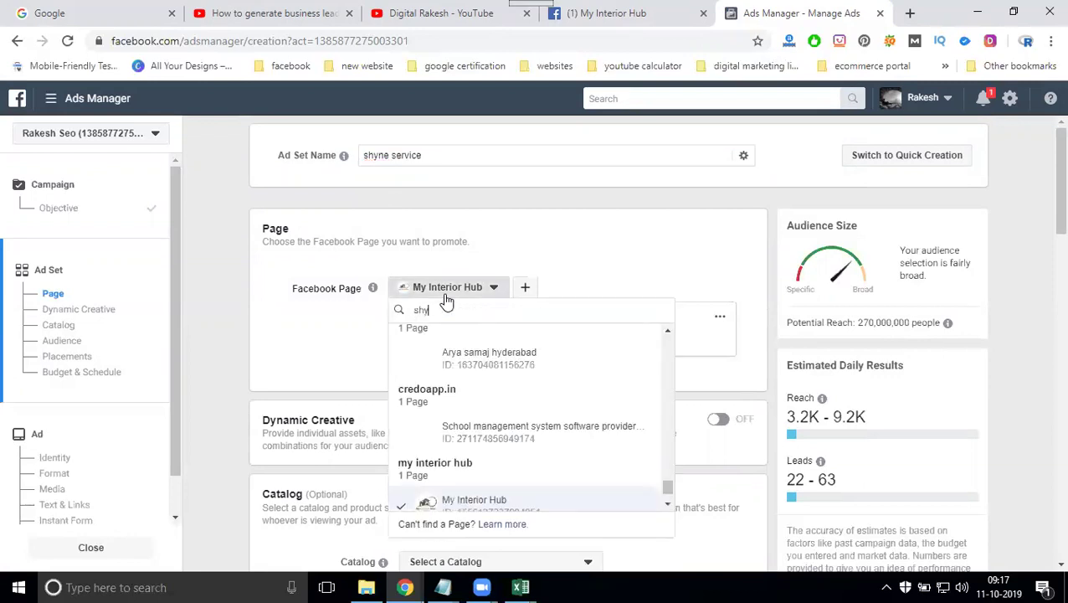
pyautogui.write('ne ser')
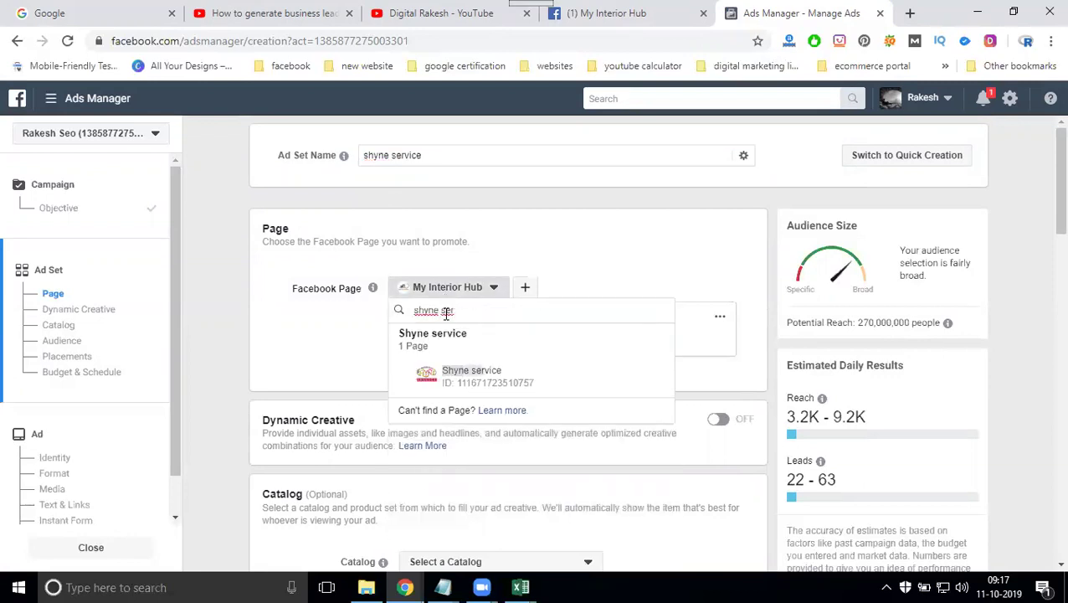
pyautogui.click(463, 360)
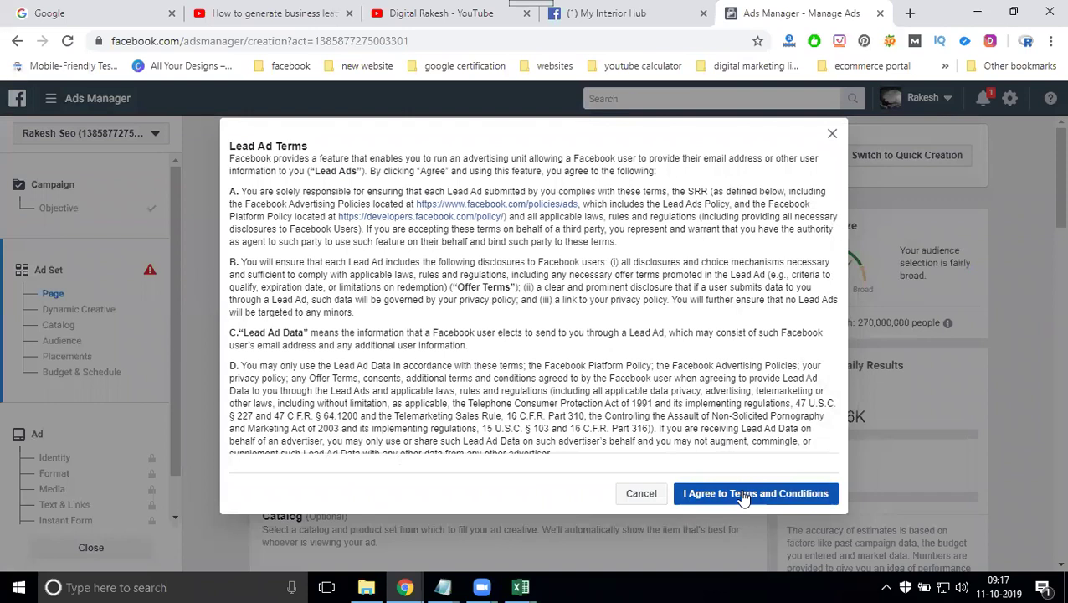
pyautogui.click(744, 494)
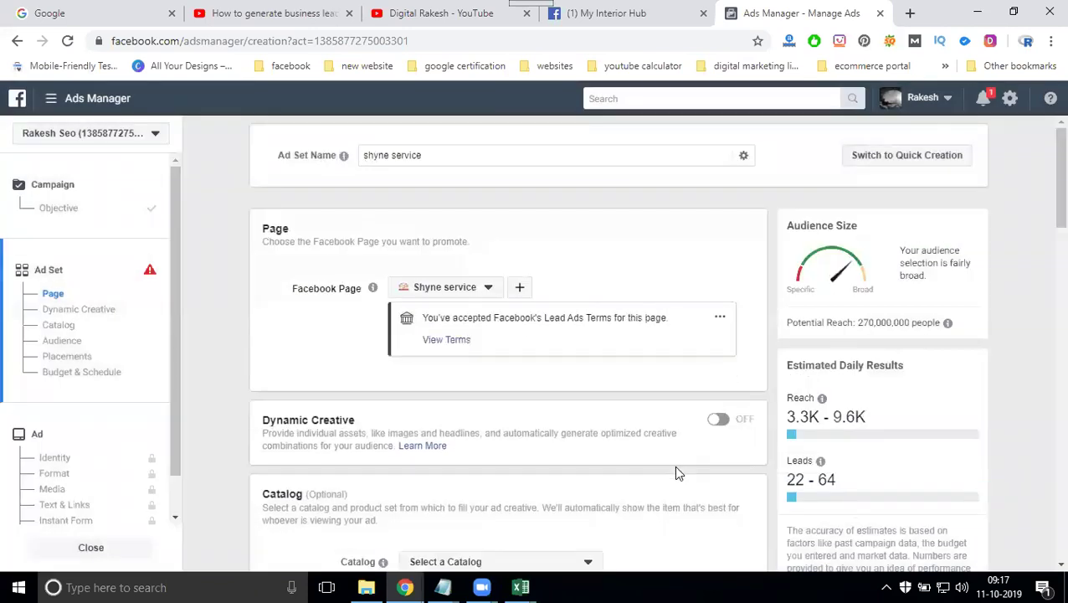
# Step: Edit the audience location, keeping Everyone in this location, and replace India with the city Hyderabad, Telangana, India
pyautogui.scroll(-1, 314, 345)
pyautogui.scroll(-3, 313, 345)
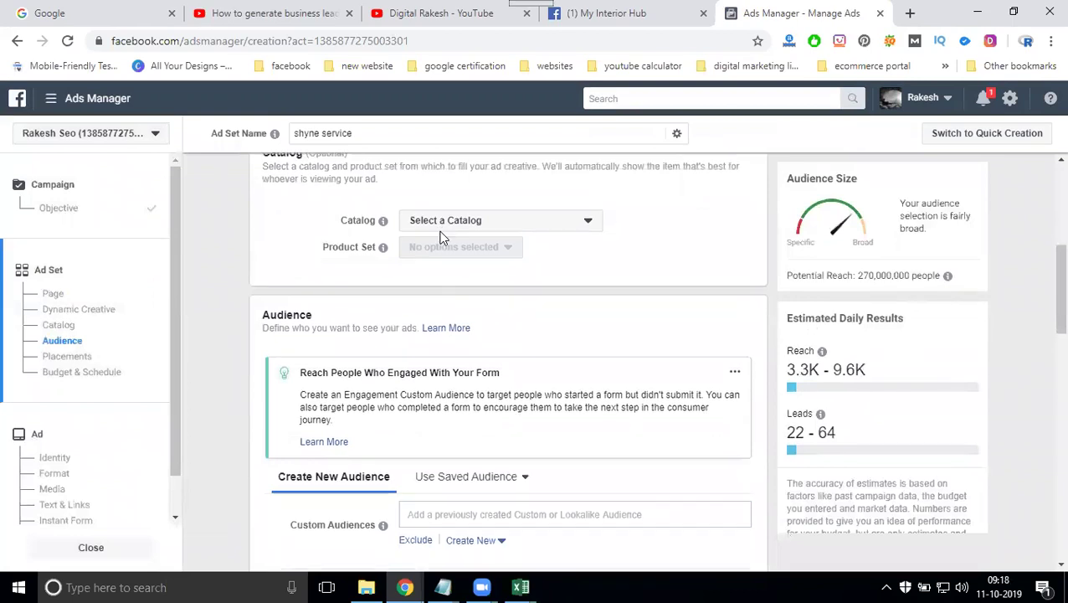
pyautogui.scroll(-3, 436, 251)
pyautogui.scroll(-3, 428, 284)
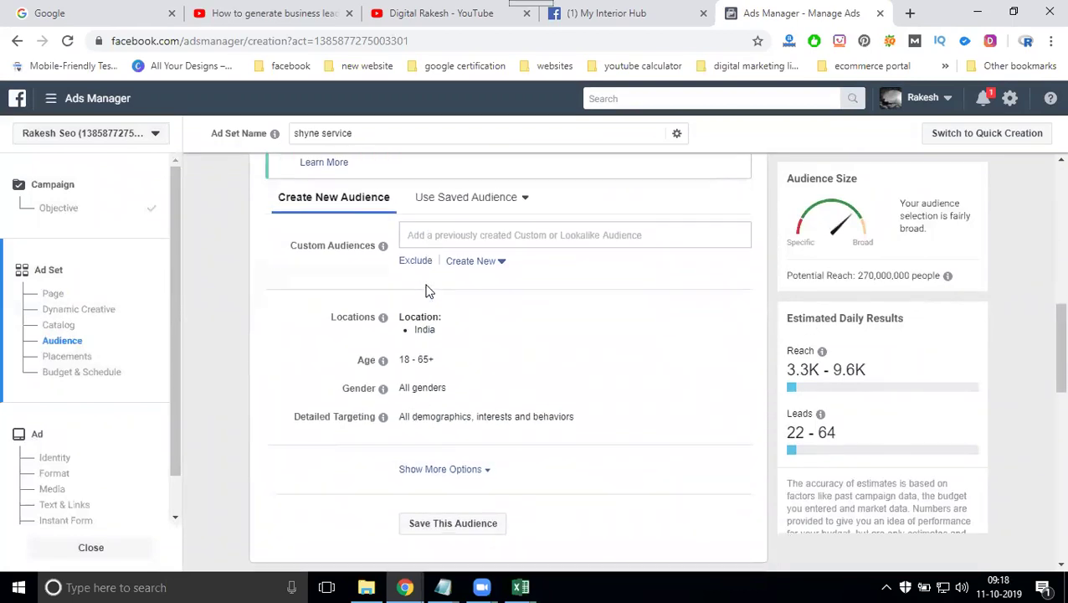
pyautogui.scroll(2, 444, 201)
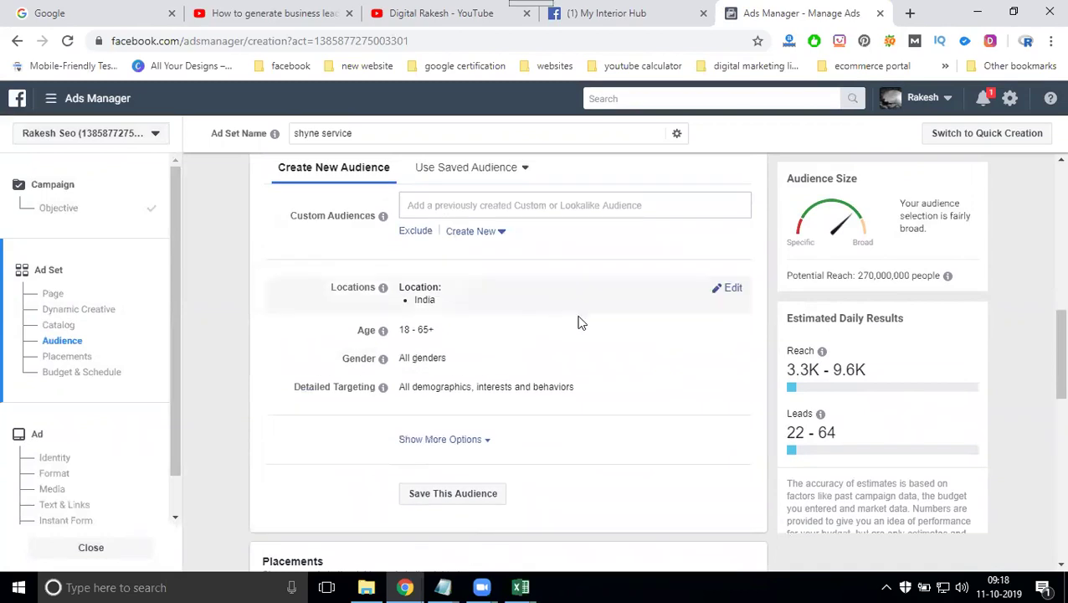
pyautogui.click(732, 288)
pyautogui.click(512, 378)
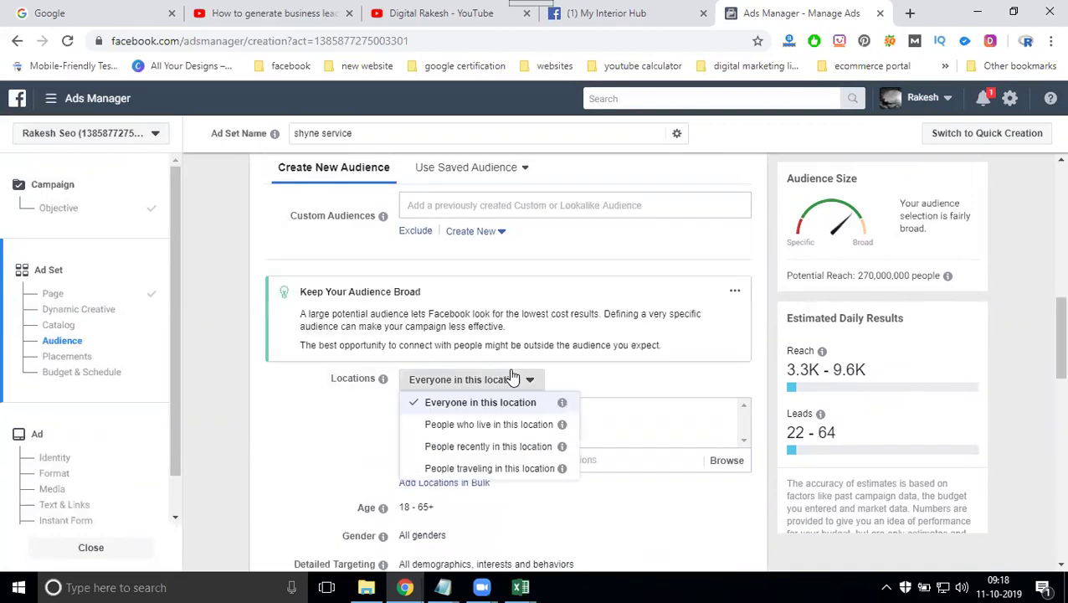
pyautogui.click(582, 379)
pyautogui.click(536, 459)
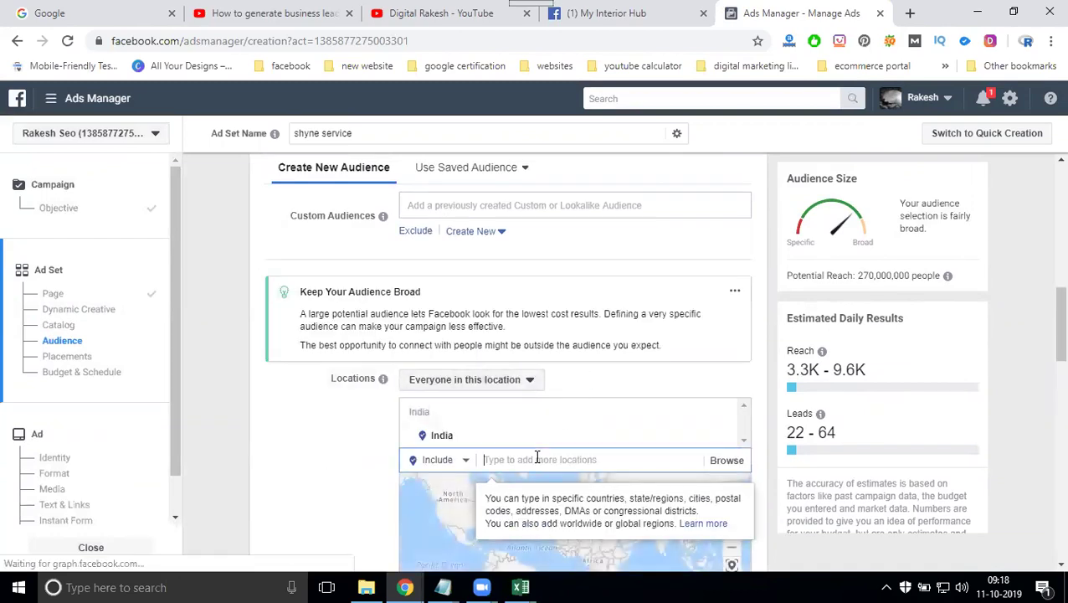
pyautogui.write('hyderabad')
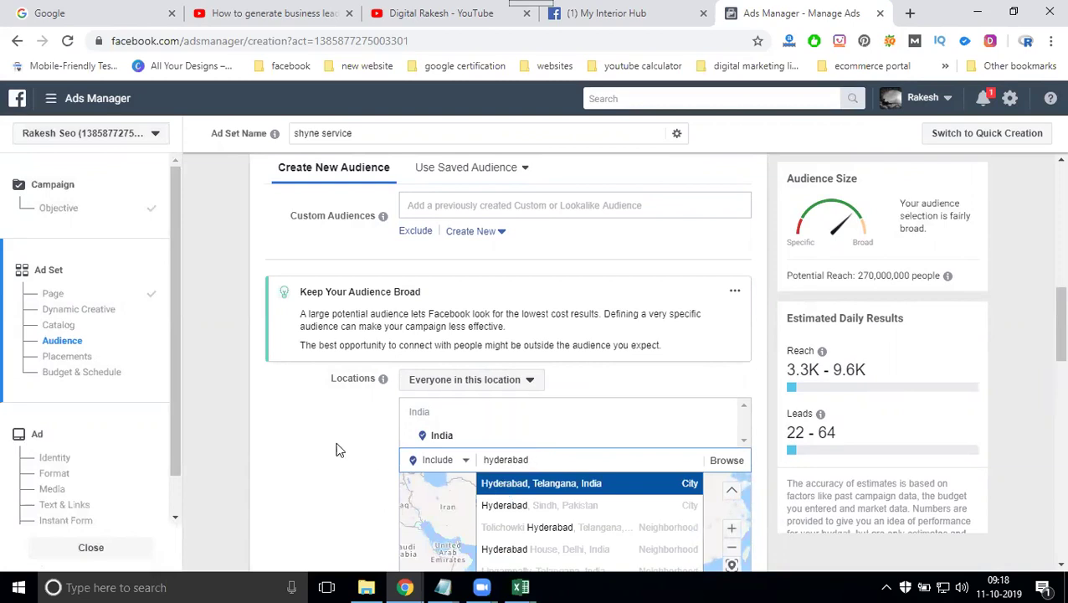
pyautogui.press('Return')
# Step: Set the radius around Hyderabad to 30 mi
pyautogui.scroll(-2, 318, 414)
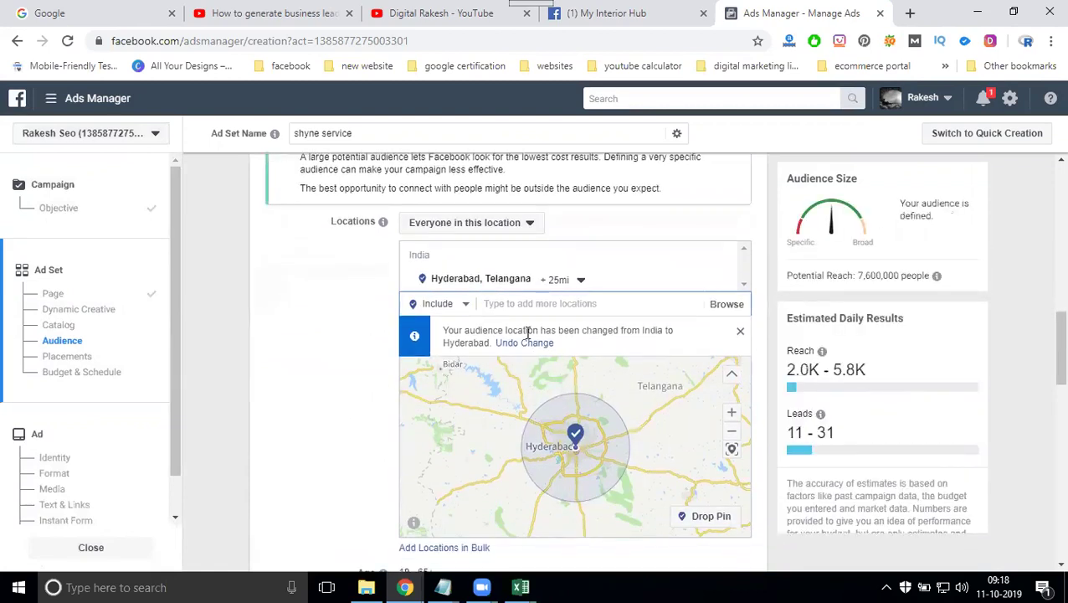
pyautogui.click(580, 281)
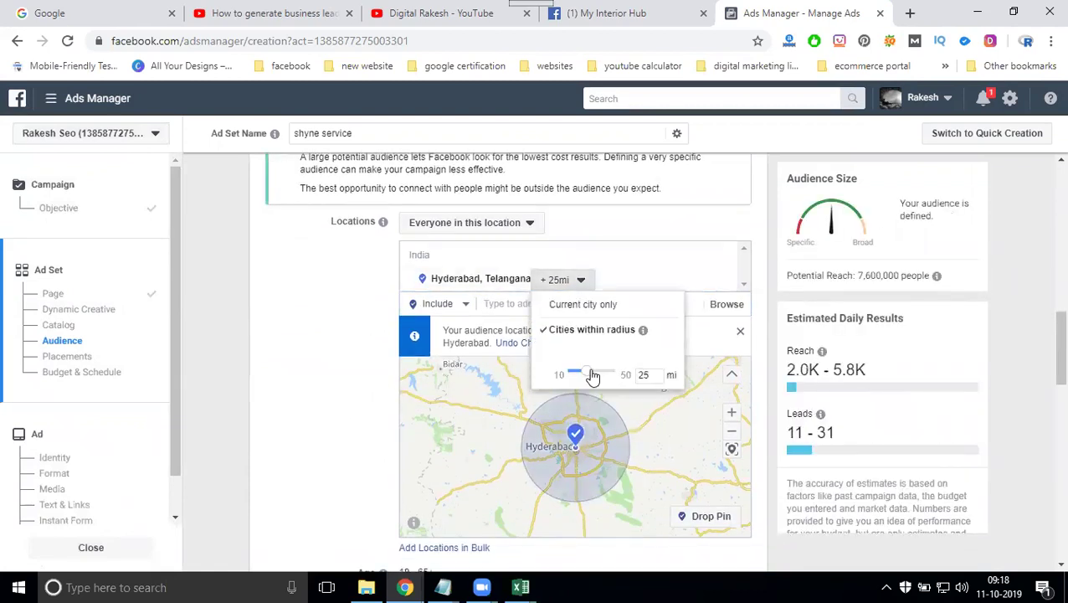
pyautogui.moveTo(593, 372); pyautogui.dragTo(601, 377)
pyautogui.click(390, 364)
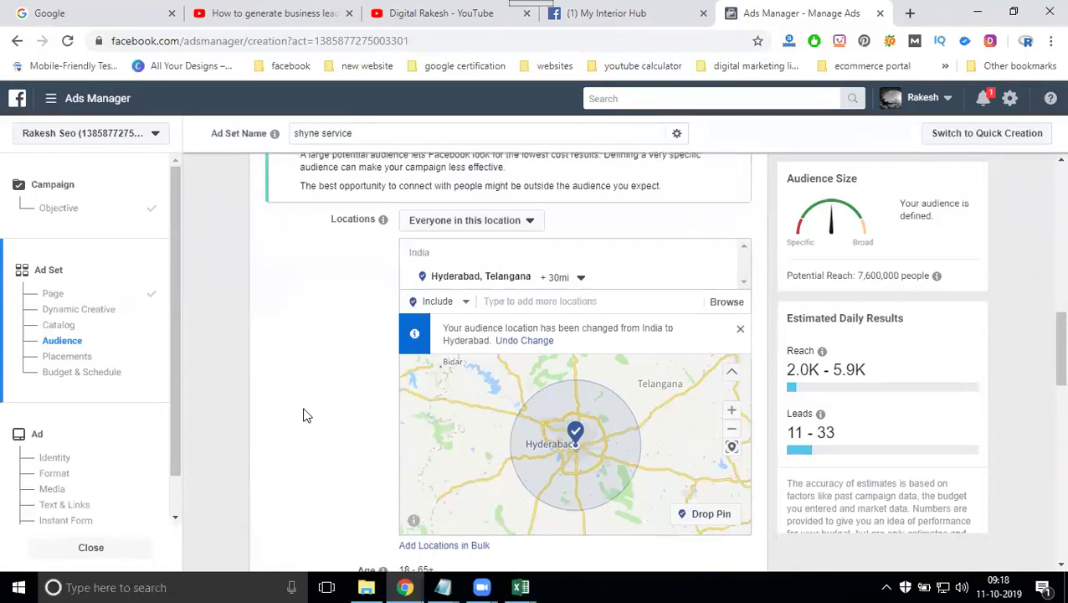
# Step: Set the audience's maximum age to 50
pyautogui.scroll(-5, 303, 414)
pyautogui.scroll(1, 728, 239)
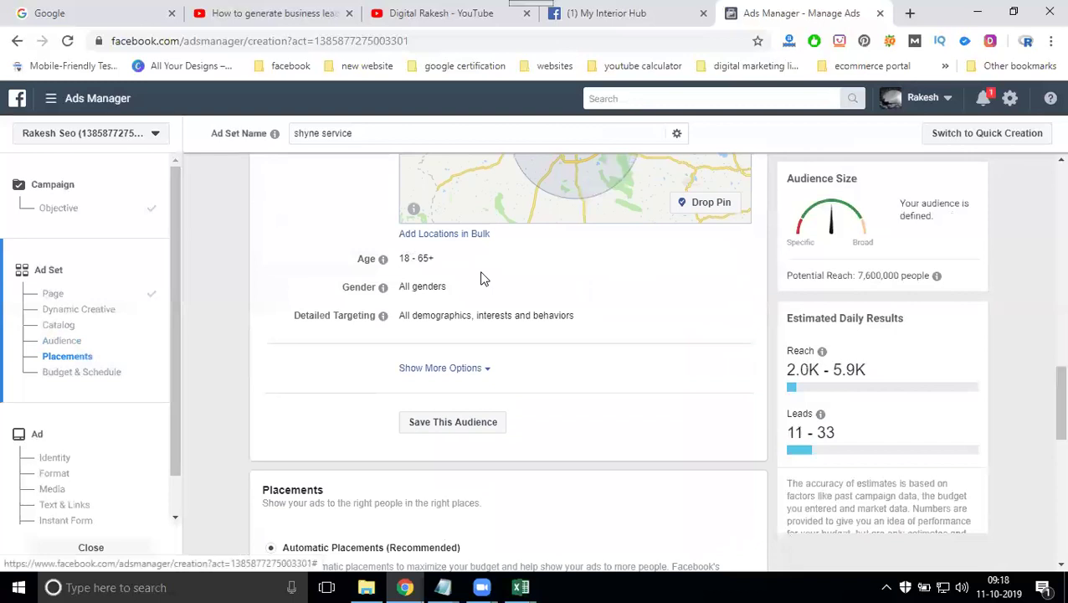
pyautogui.click(729, 262)
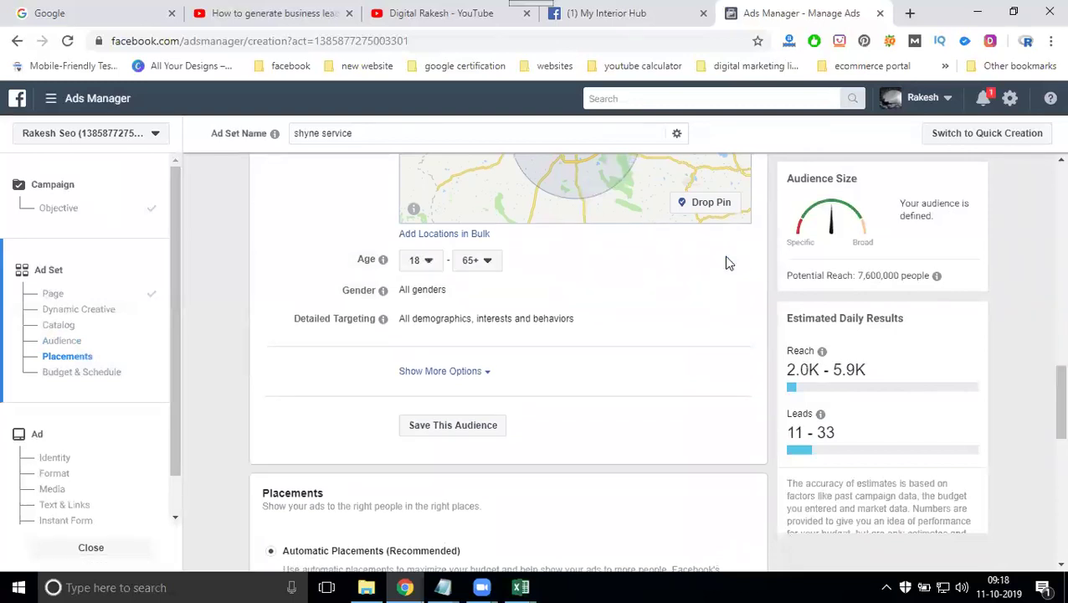
pyautogui.click(473, 260)
pyautogui.scroll(2, 467, 371)
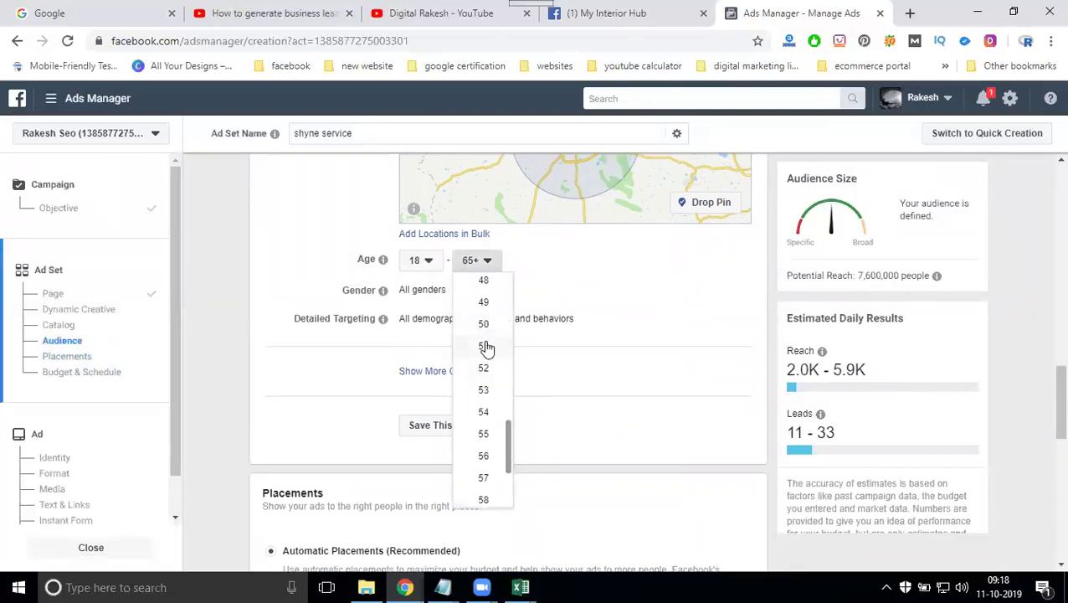
pyautogui.press('Return')
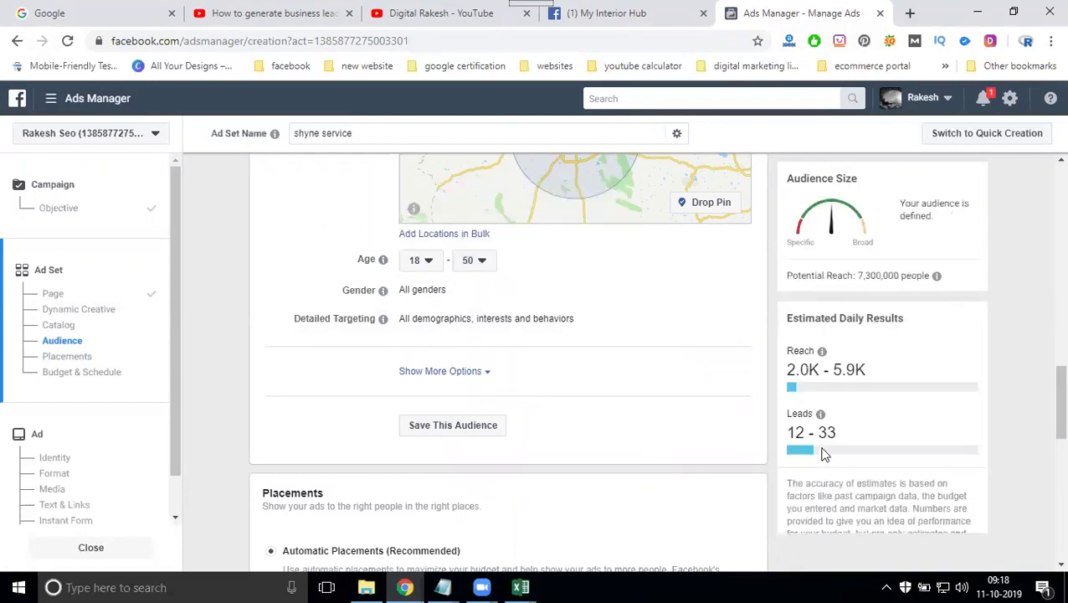
# Step: Set the audience's maximum age to 45
pyautogui.click(469, 261)
pyautogui.scroll(2, 494, 344)
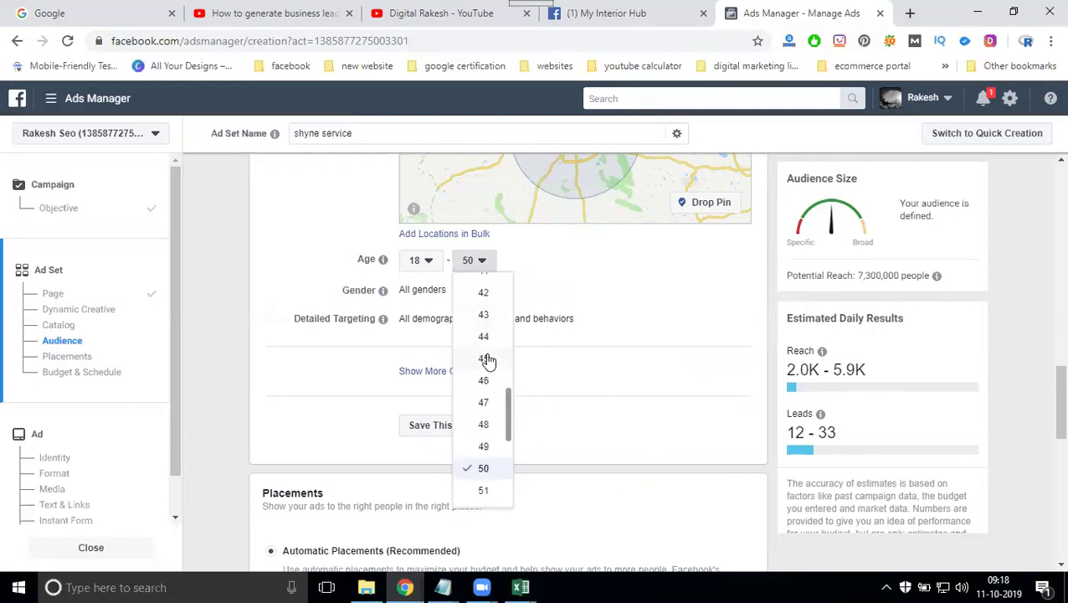
pyautogui.click(487, 360)
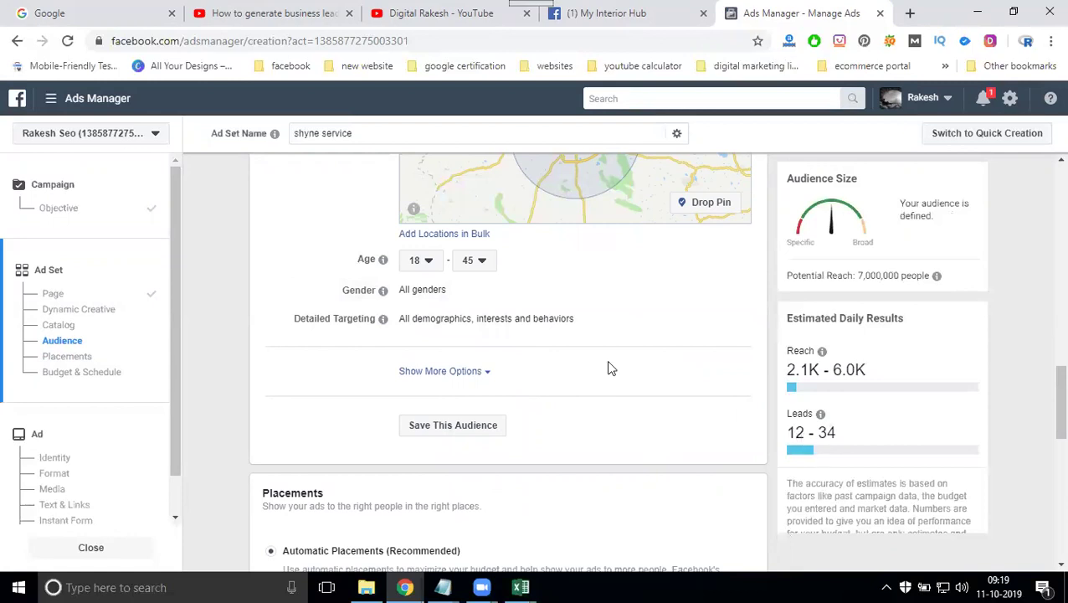
# Step: Keep the audience's minimum age at 18 and set its maximum age to 40
pyautogui.click(418, 261)
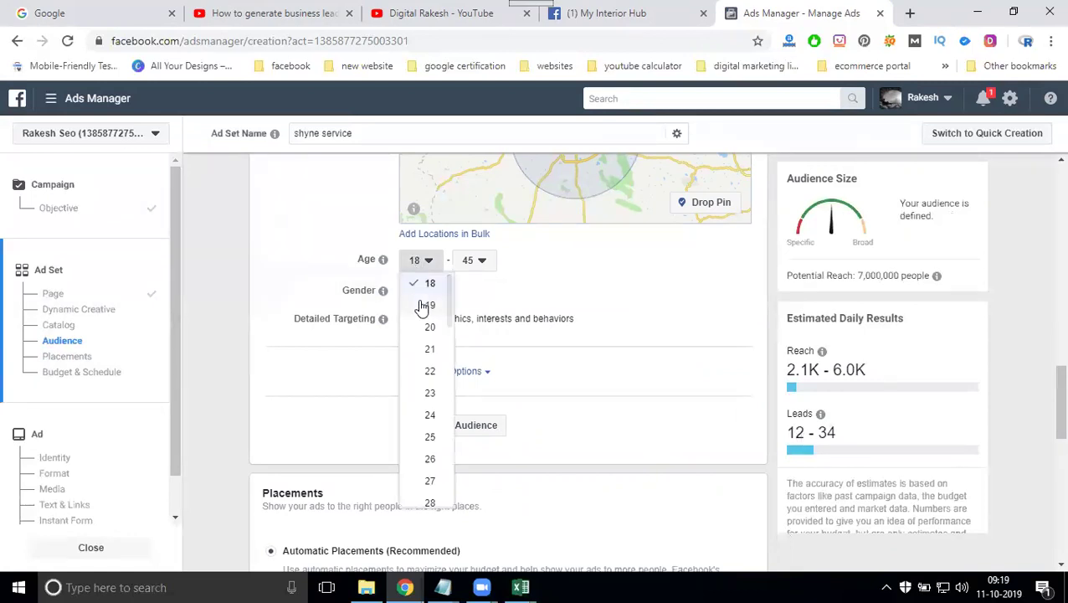
pyautogui.click(421, 285)
pyautogui.click(471, 261)
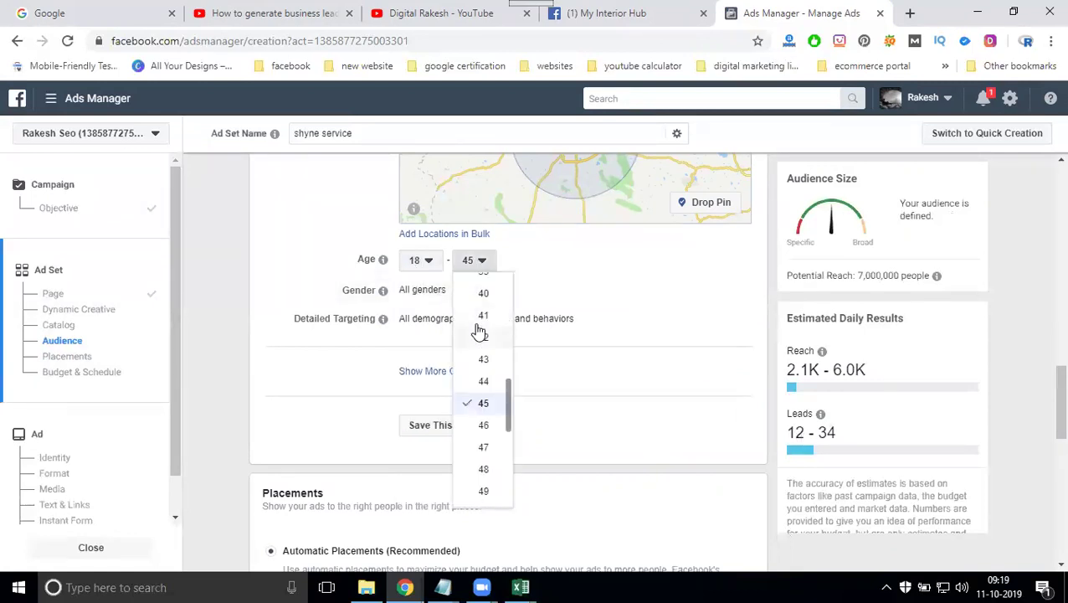
pyautogui.scroll(3, 479, 390)
pyautogui.click(483, 439)
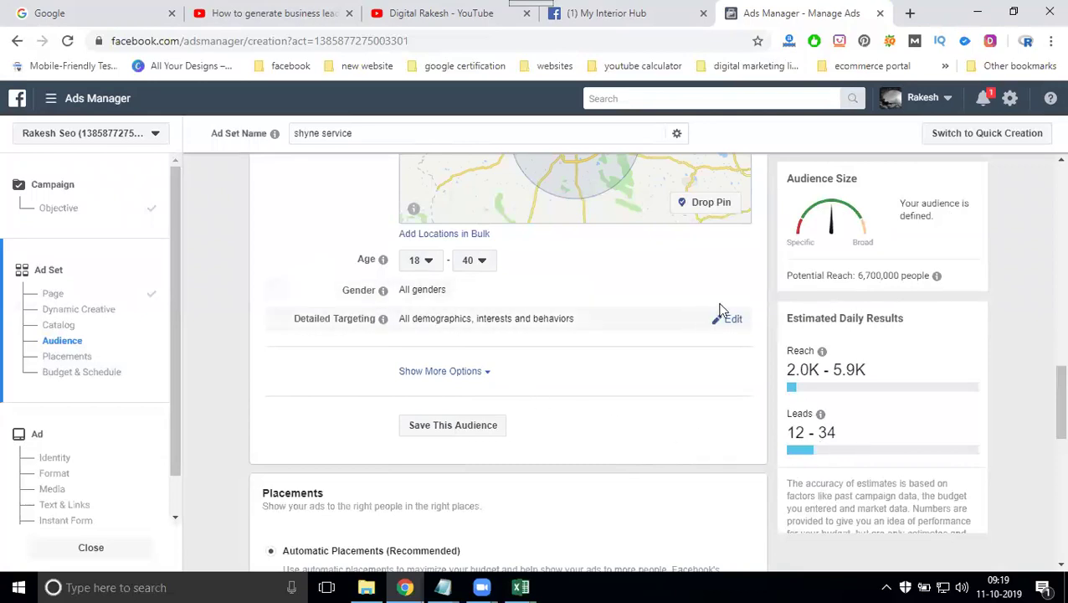
# Step: Try targeting only men and only women, and return the audience's gender setting to All
pyautogui.click(732, 291)
pyautogui.click(449, 293)
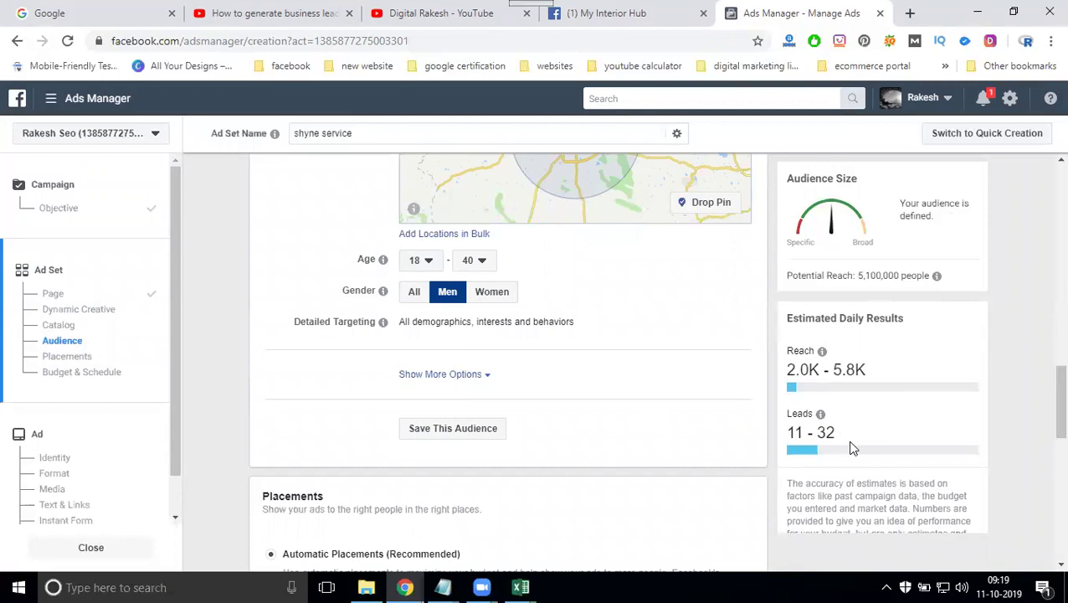
pyautogui.click(485, 300)
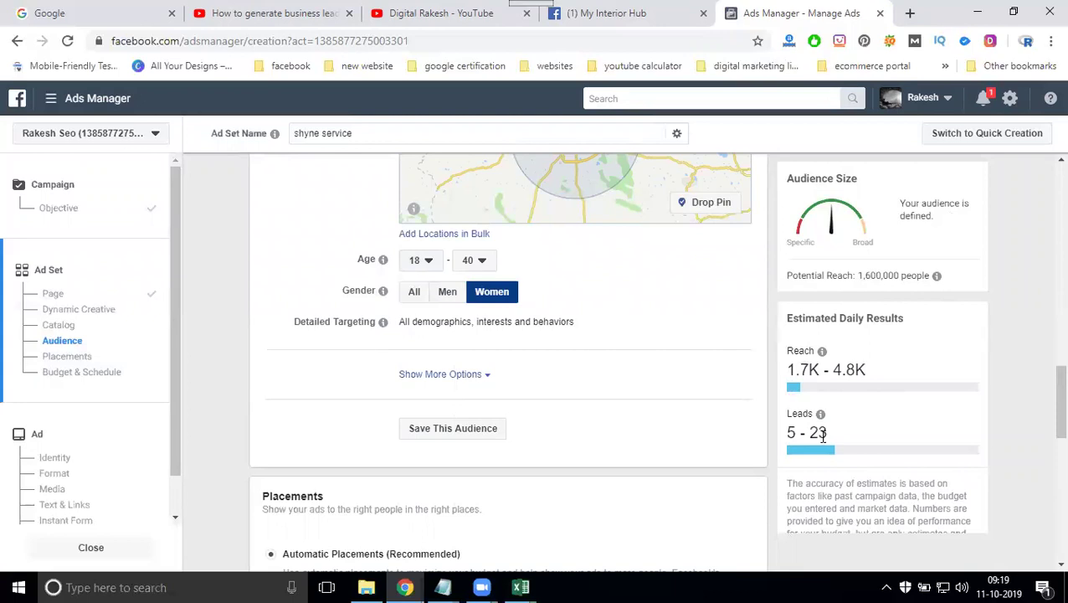
pyautogui.click(416, 298)
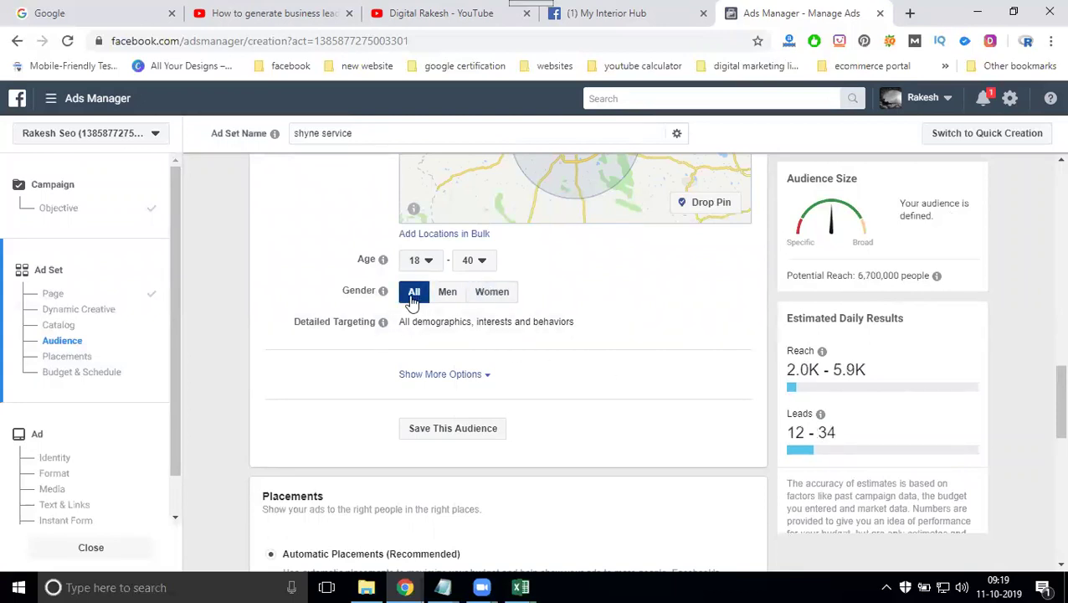
# Step: Show the additional audience options and restrict the audience's language to English (All)
pyautogui.scroll(-2, 419, 245)
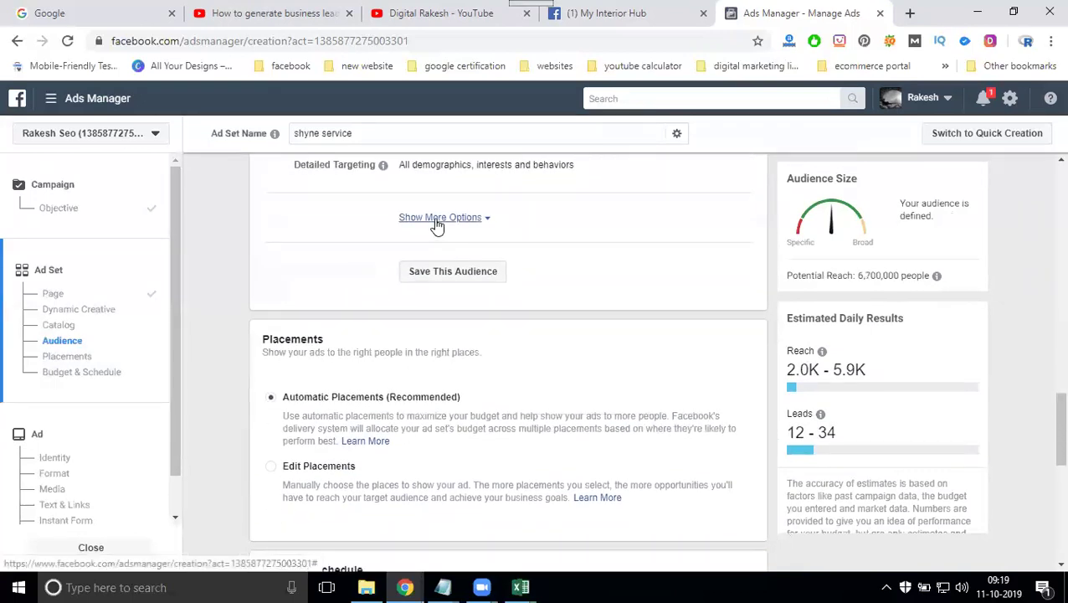
pyautogui.click(435, 220)
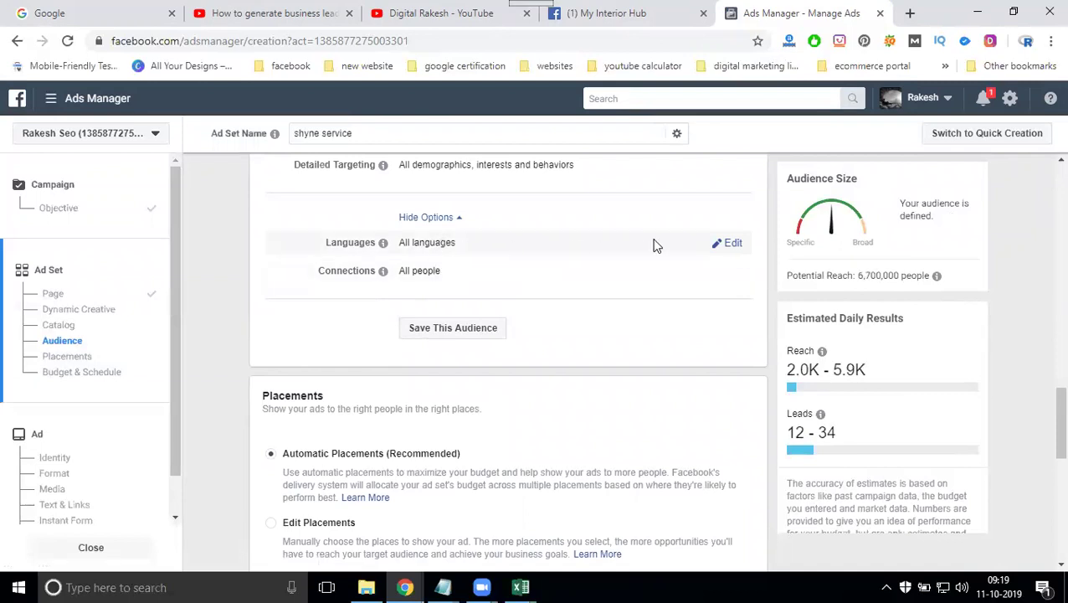
pyautogui.click(724, 243)
pyautogui.click(521, 248)
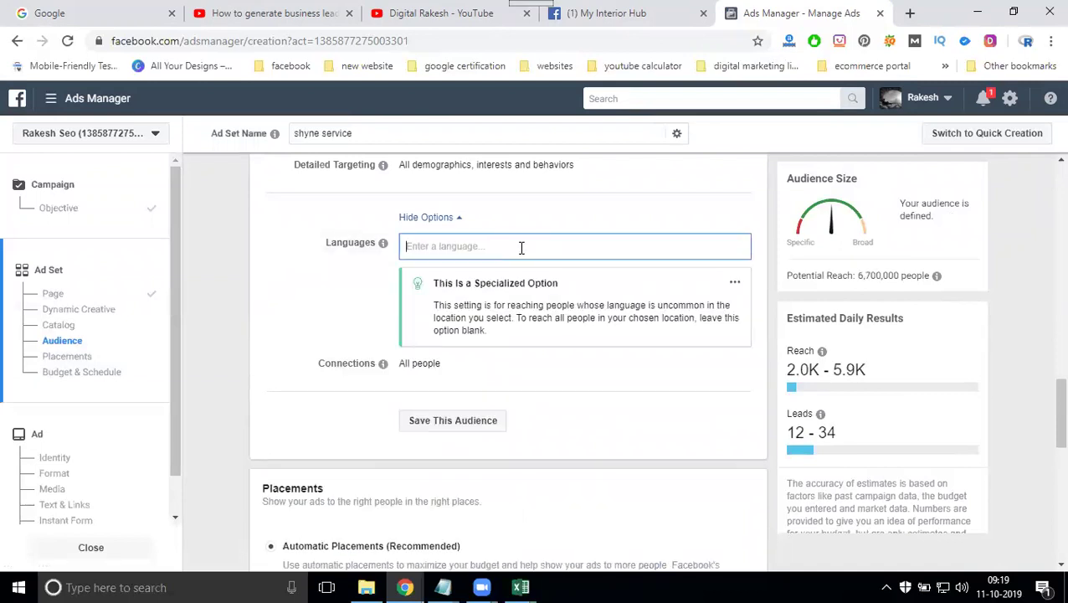
pyautogui.write('eng')
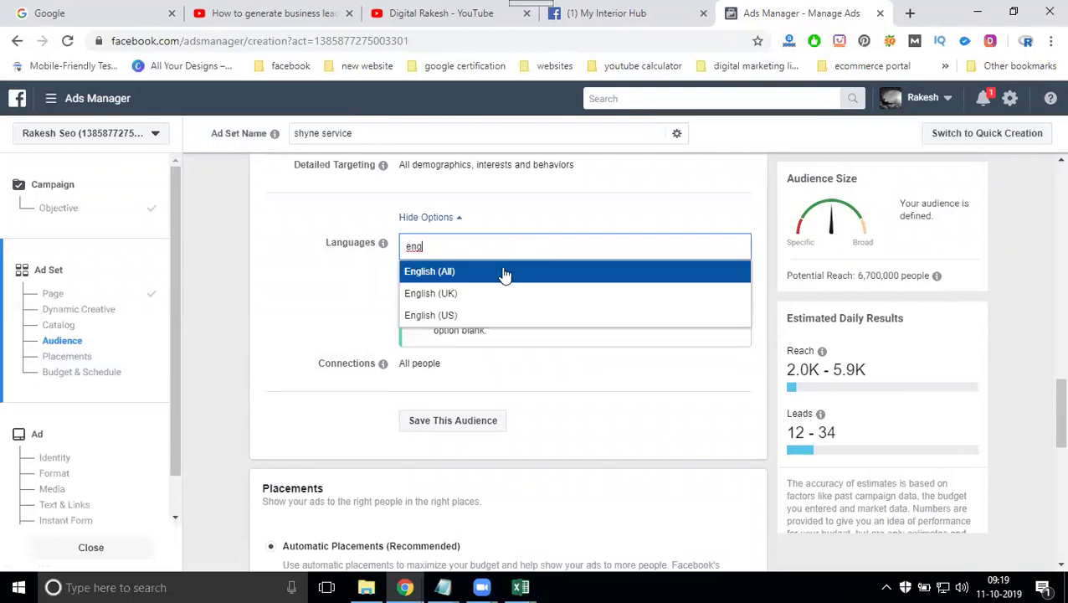
pyautogui.click(504, 272)
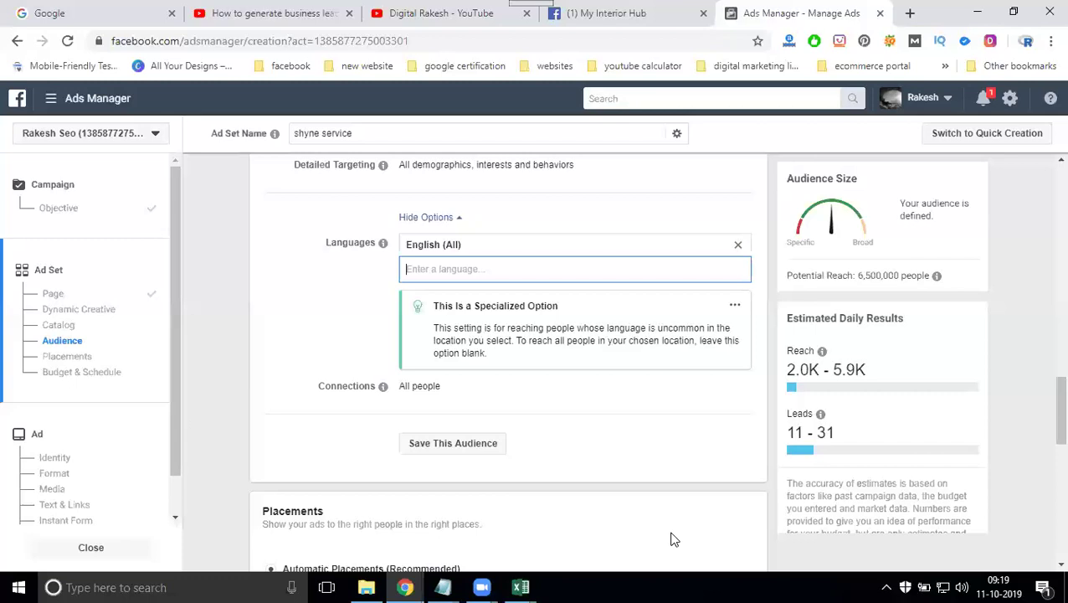
# Step: Add a Facebook Pages connection that excludes people who like the Shyne service Page
pyautogui.click(490, 396)
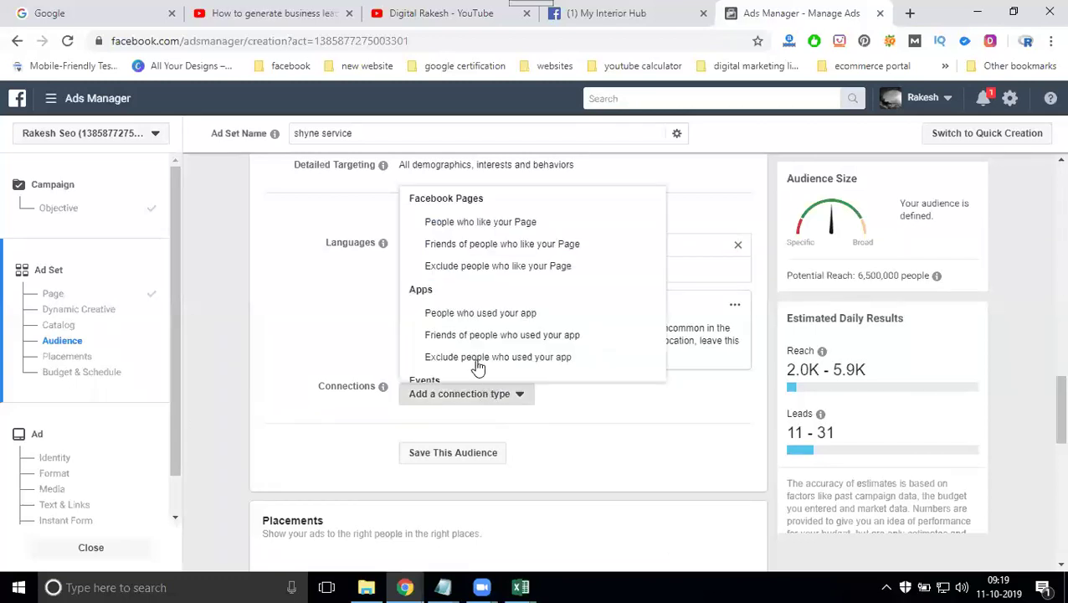
pyautogui.click(460, 273)
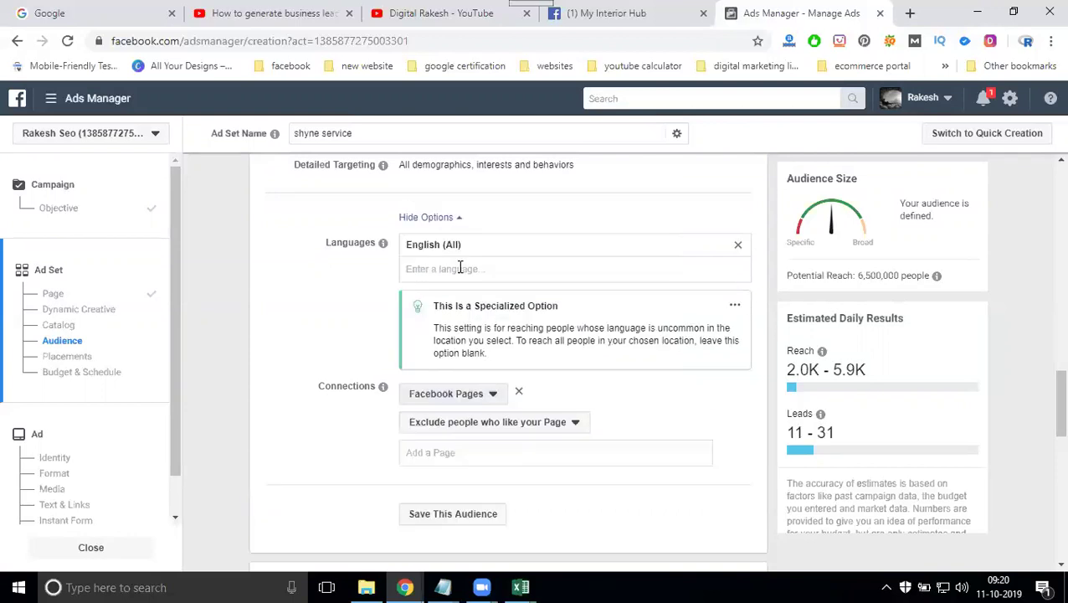
pyautogui.scroll(-2, 451, 365)
pyautogui.click(468, 296)
pyautogui.write('shyne')
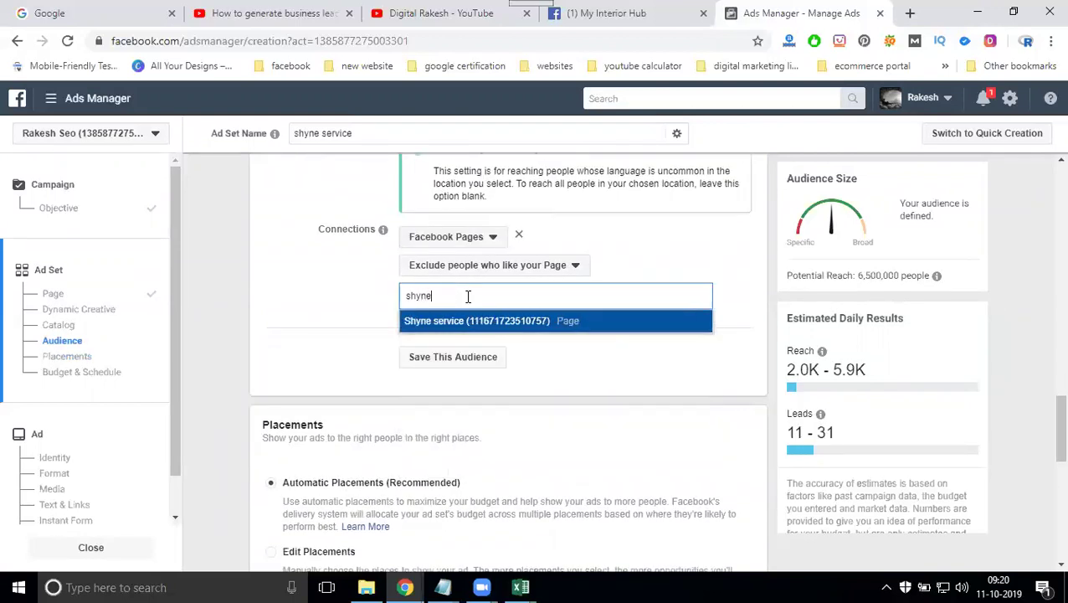
pyautogui.click(464, 321)
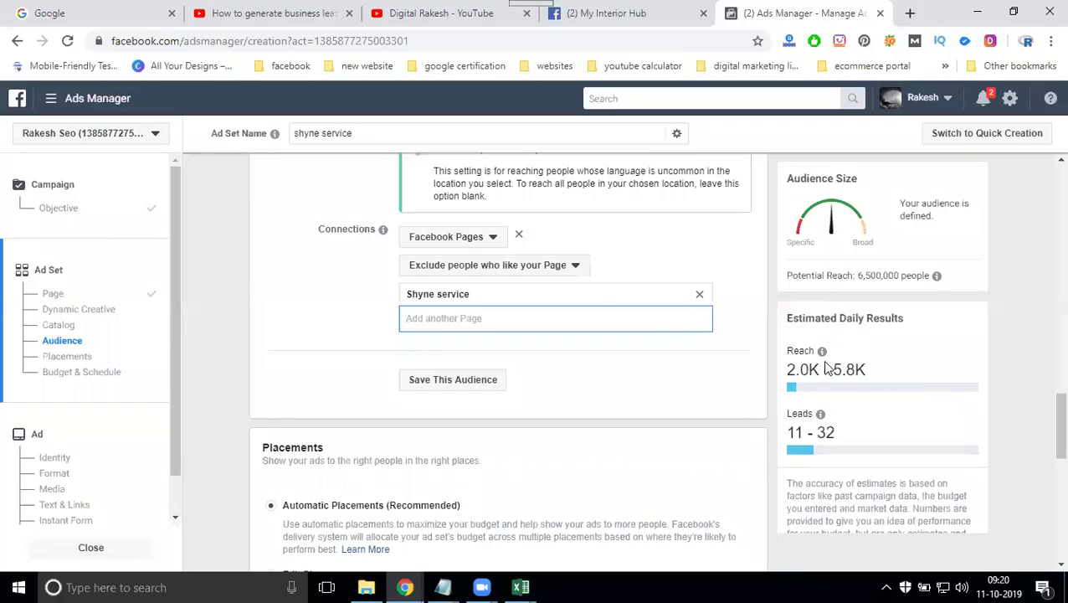
# Step: Open the option for saving the defined audience
pyautogui.moveTo(822, 356)
pyautogui.click(449, 380)
pyautogui.click(739, 372)
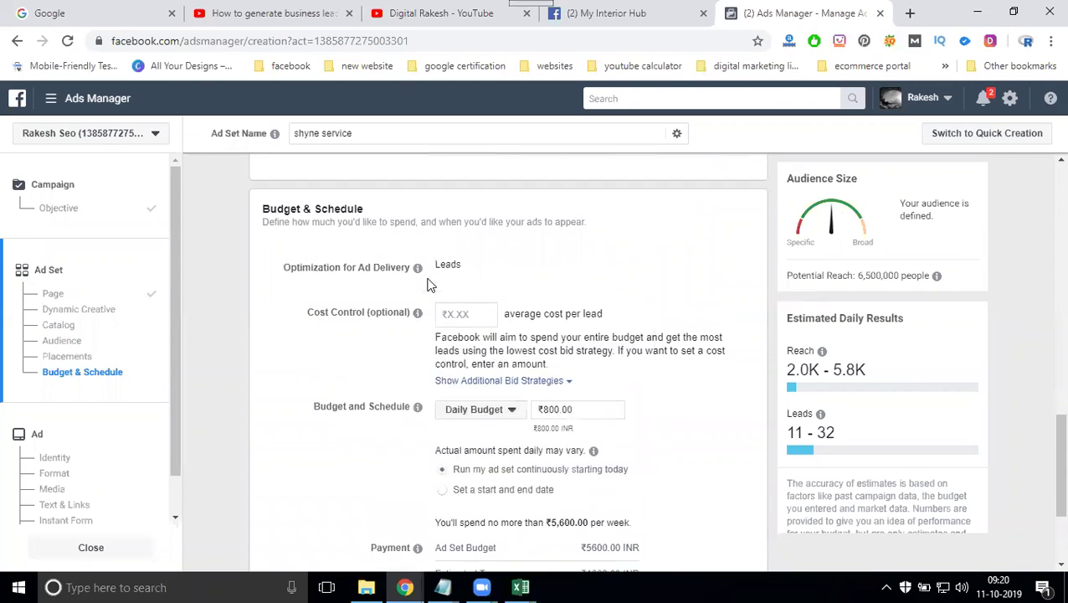
# Step: Set the ad set's daily budget to ₹250 and check the resulting weekly spending limit
pyautogui.moveTo(435, 307); pyautogui.dragTo(467, 312)
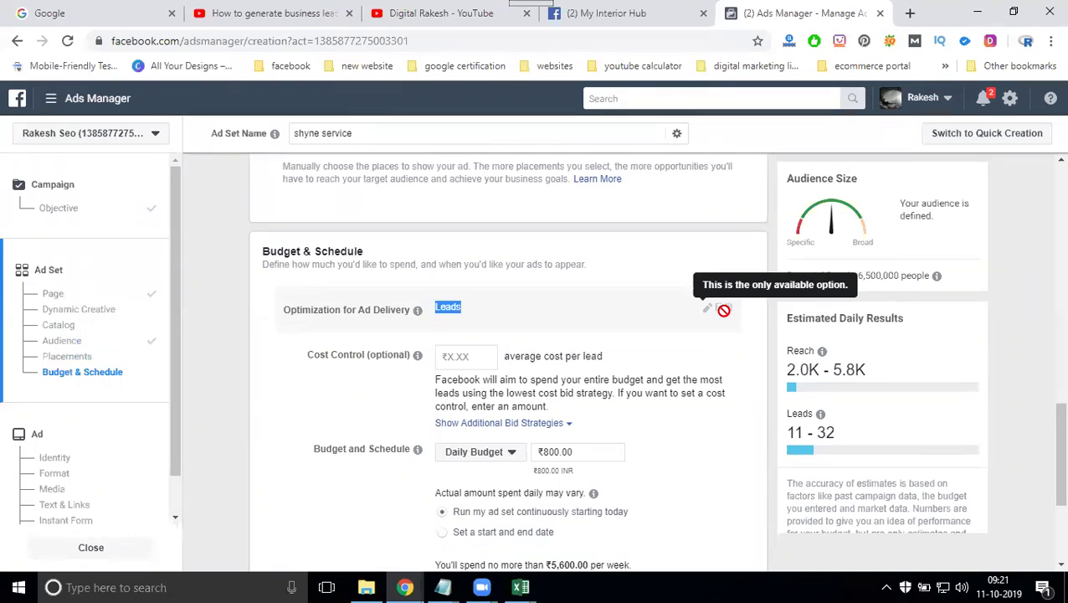
pyautogui.scroll(-2, 496, 361)
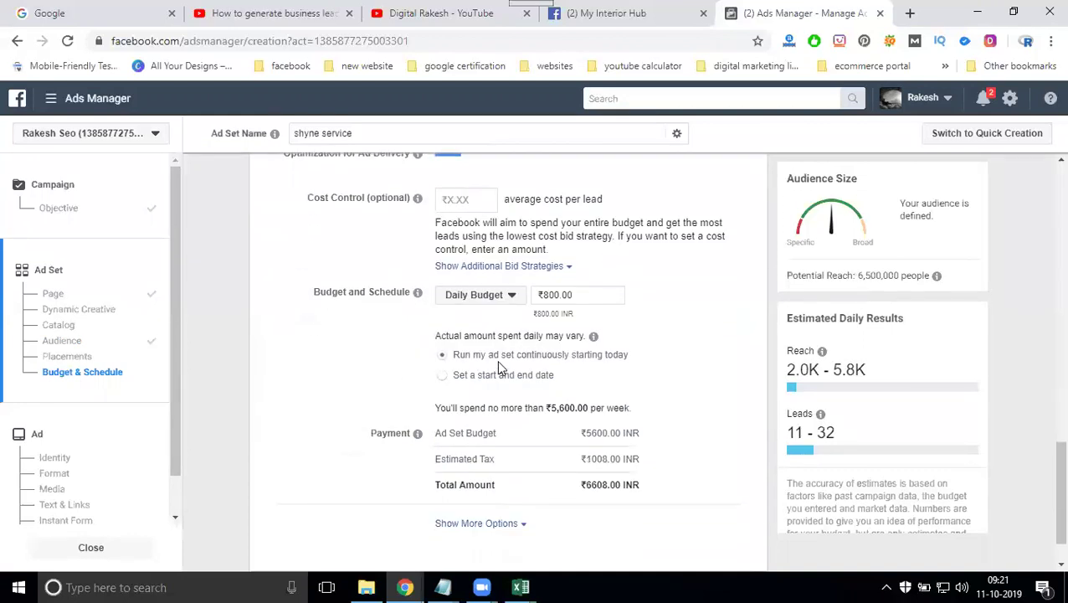
pyautogui.doubleClick(546, 295)
pyautogui.tripleClick(547, 294)
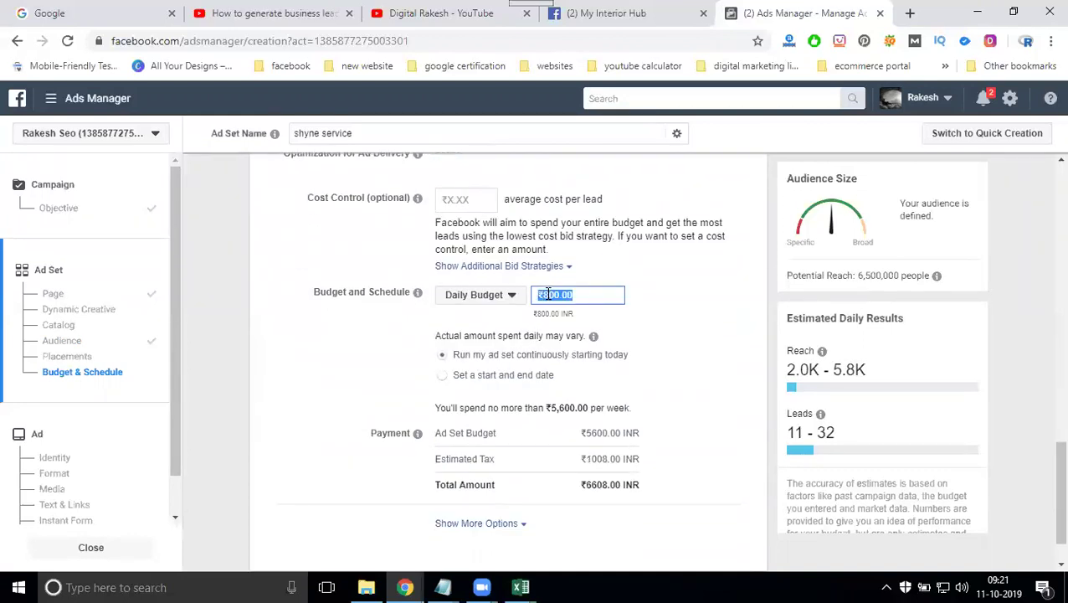
pyautogui.write('250')
pyautogui.click(355, 347)
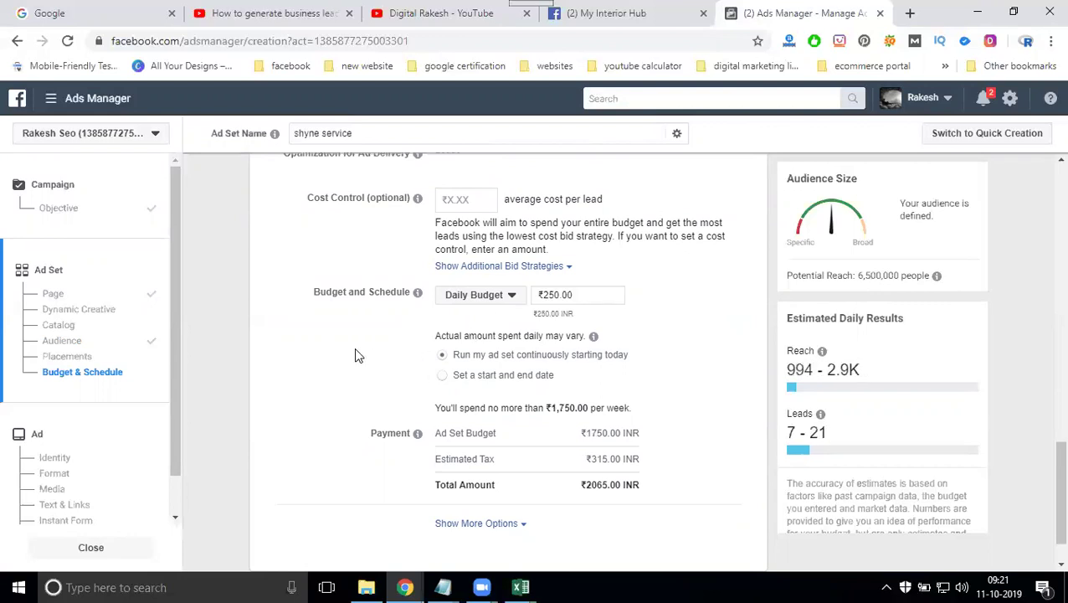
pyautogui.scroll(-1, 468, 344)
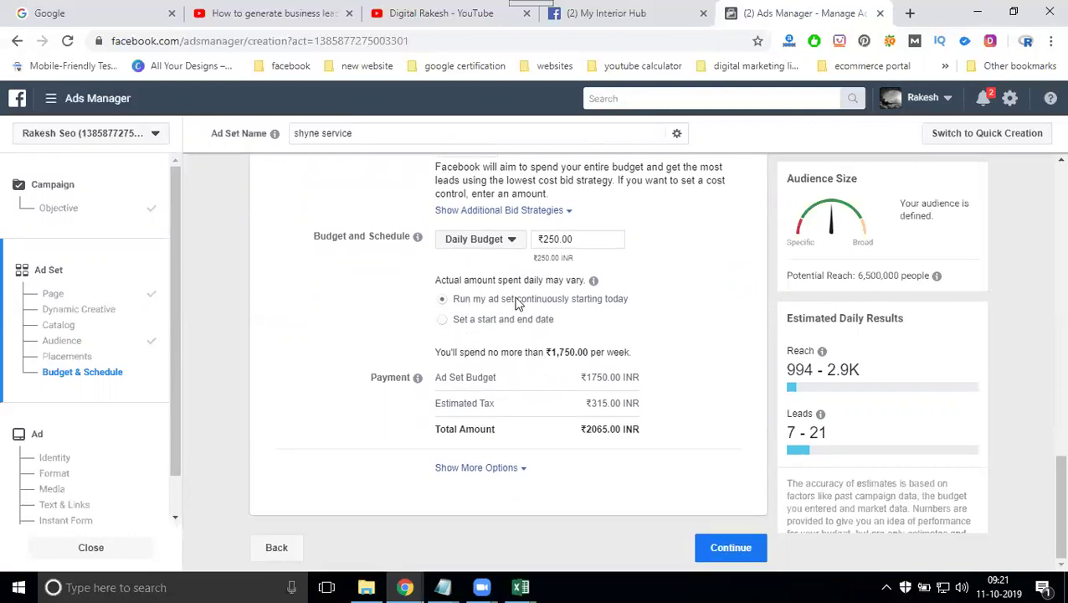
pyautogui.moveTo(477, 281); pyautogui.dragTo(552, 285)
pyautogui.moveTo(549, 352); pyautogui.dragTo(634, 358)
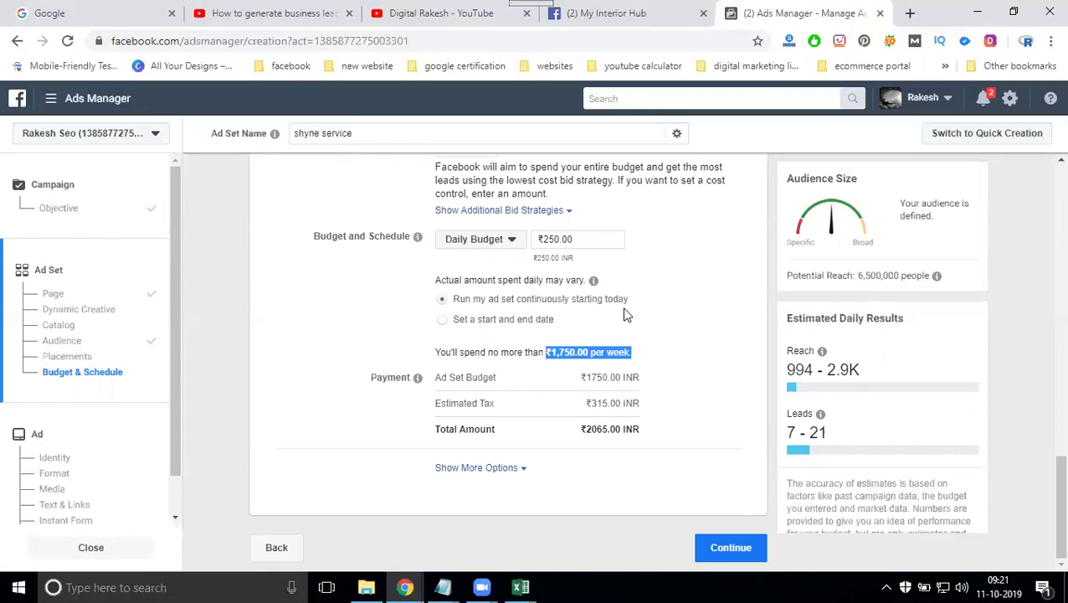
# Step: Set the ad set's daily budget to ₹500
pyautogui.tripleClick(567, 241)
pyautogui.write('500')
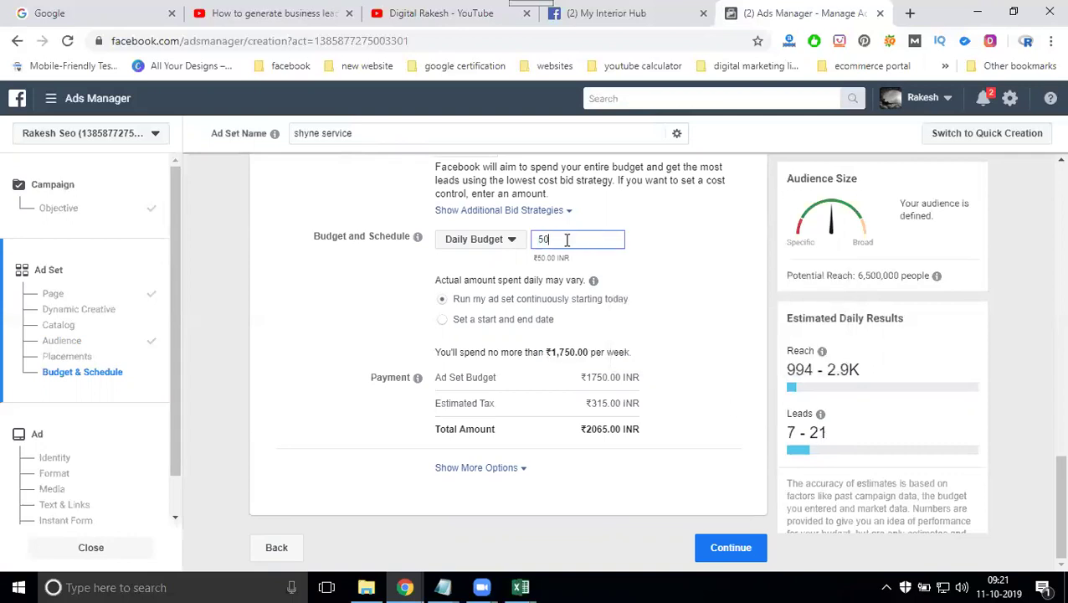
pyautogui.click(659, 250)
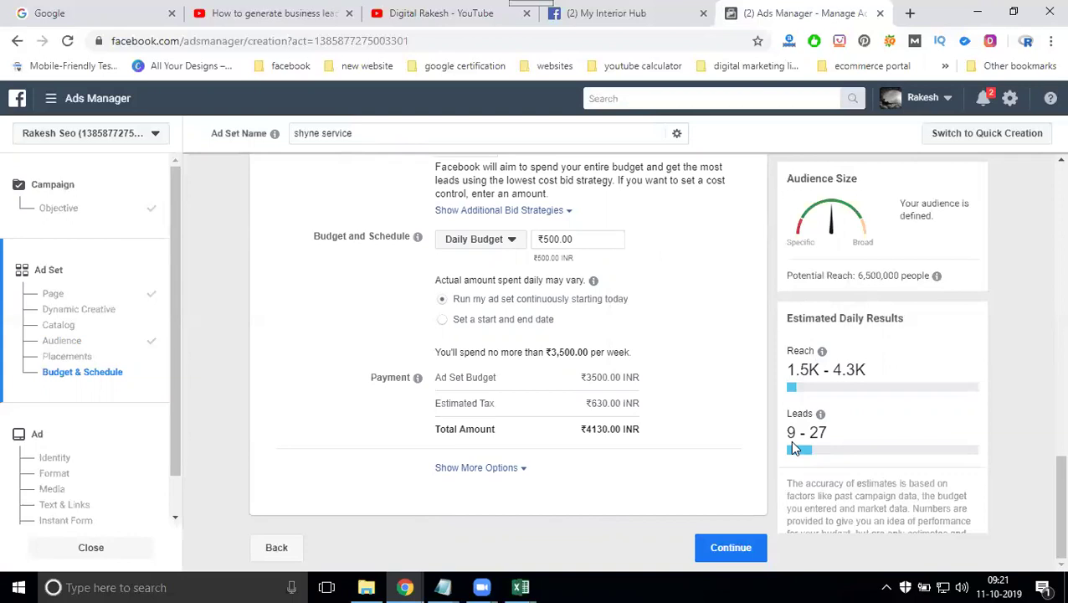
# Step: Set the cost control to an average of ₹10 per lead
pyautogui.scroll(2, 552, 343)
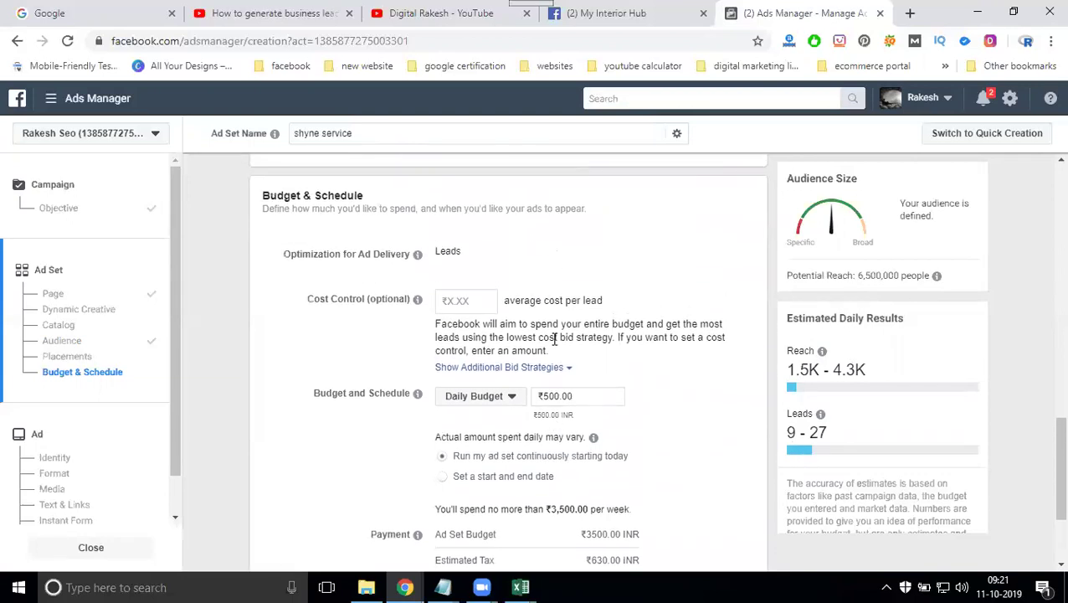
pyautogui.click(467, 299)
pyautogui.write('10')
pyautogui.click(388, 337)
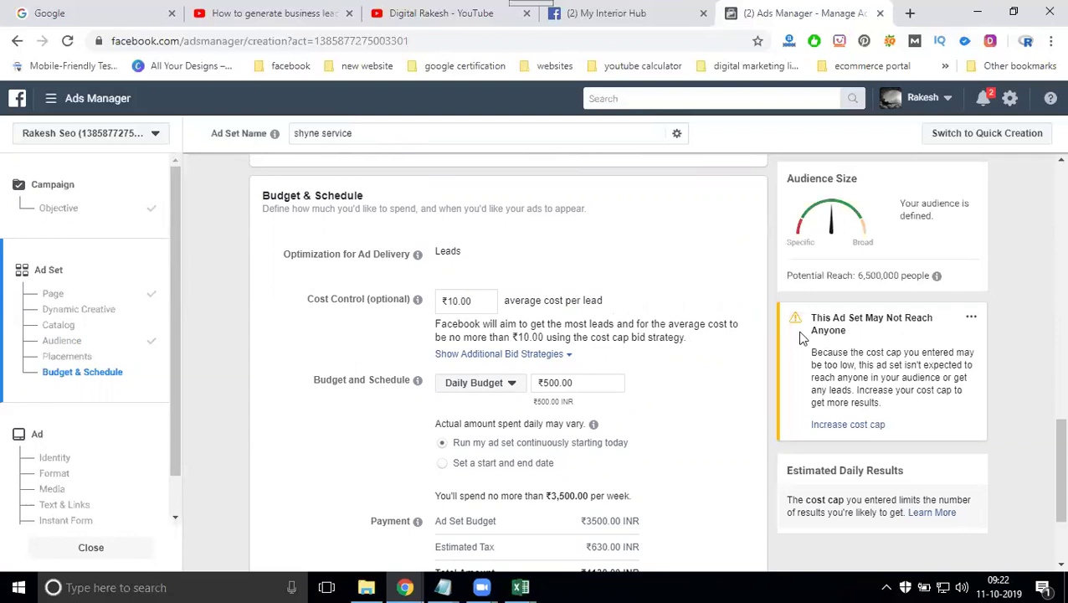
# Step: Raise the average cost per lead in the cost control to ₹30
pyautogui.click(476, 302)
pyautogui.doubleClick(475, 302)
pyautogui.write('30')
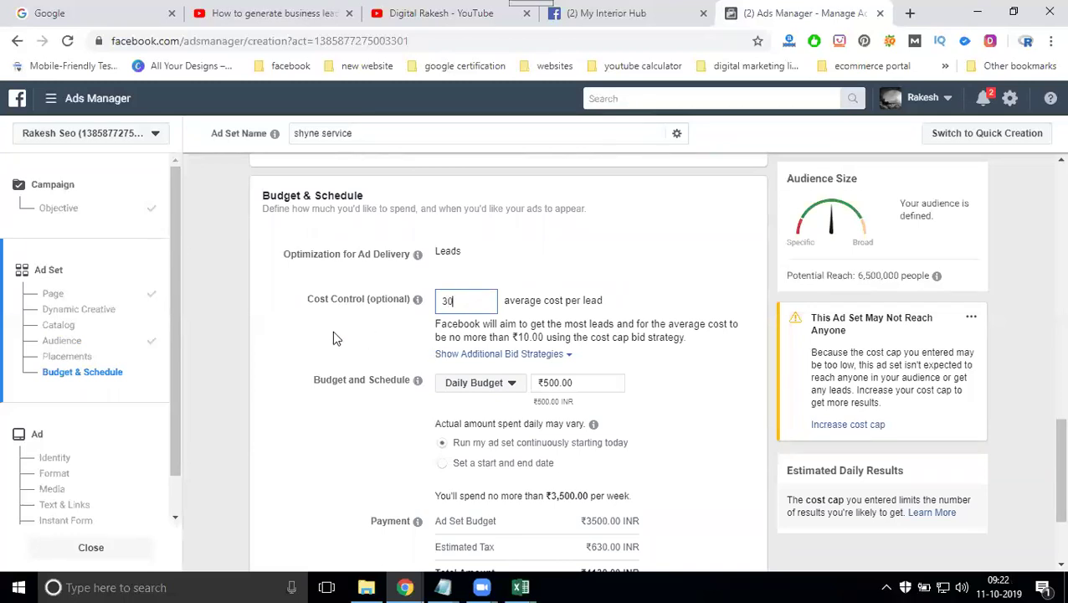
pyautogui.click(333, 333)
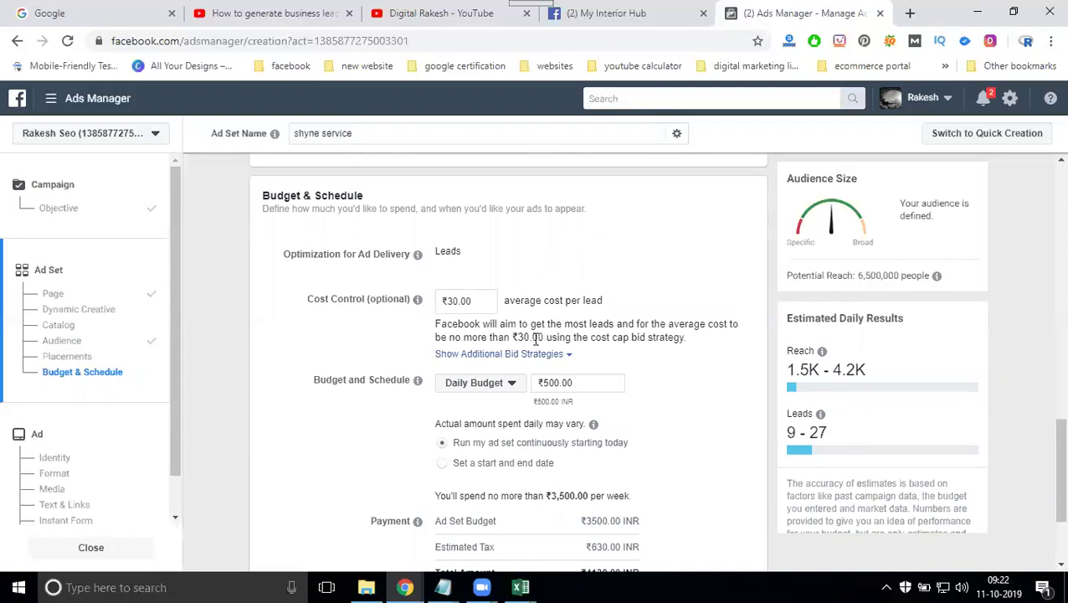
# Step: Try an average cost per lead of 25 and clear the cost control amount
pyautogui.tripleClick(481, 302)
pyautogui.write('25')
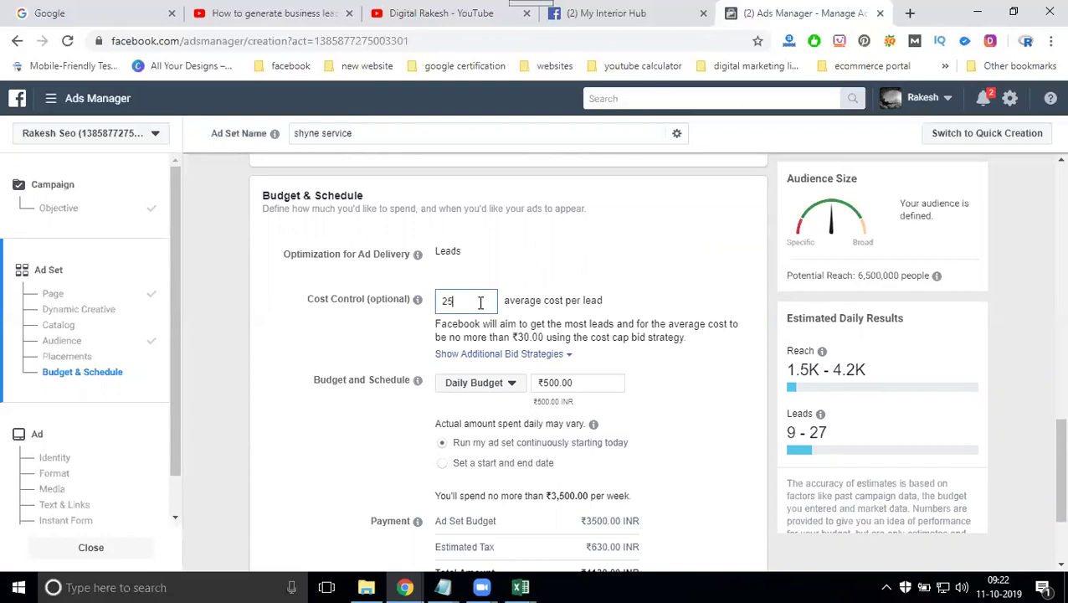
pyautogui.doubleClick(479, 304)
pyautogui.press('BackSpace')
# Step: Finish the ad set's budget and schedule settings and continue to the ad setup
pyautogui.scroll(-1, 564, 305)
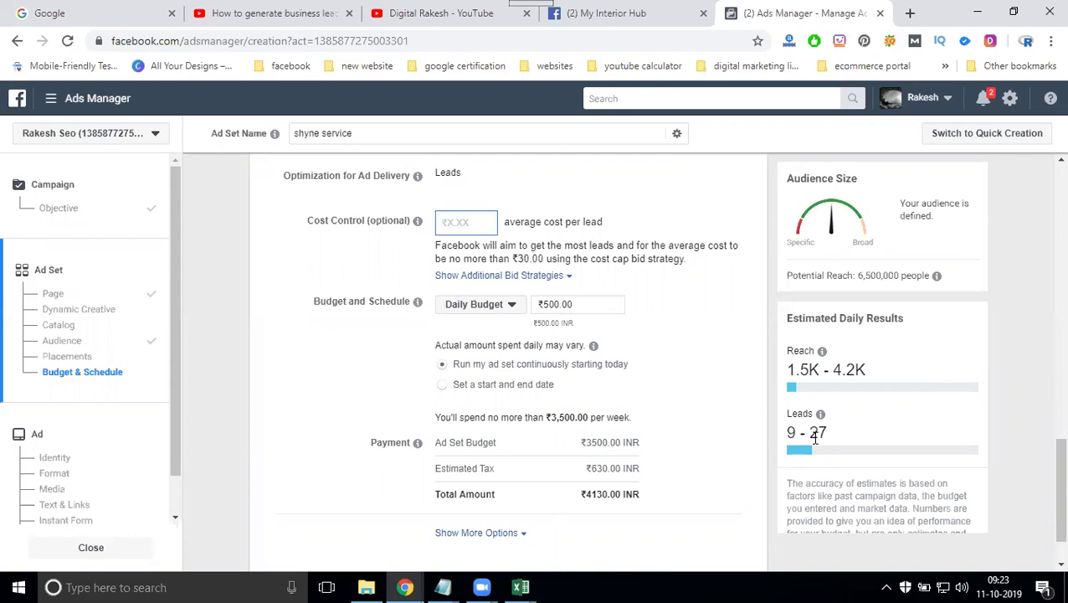
pyautogui.click(521, 587)
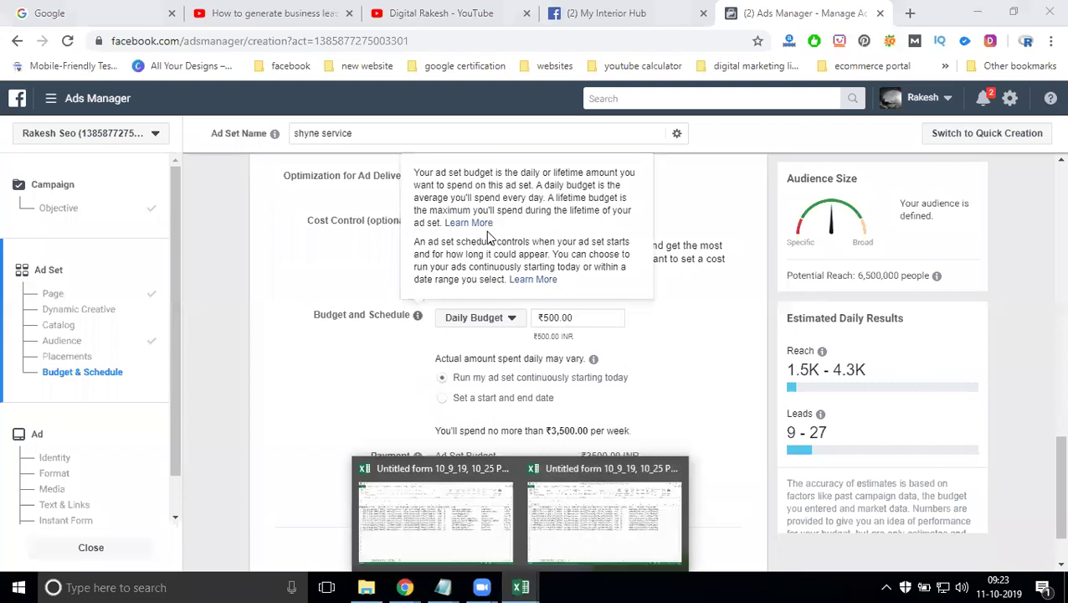
pyautogui.click(295, 366)
pyautogui.scroll(-2, 452, 377)
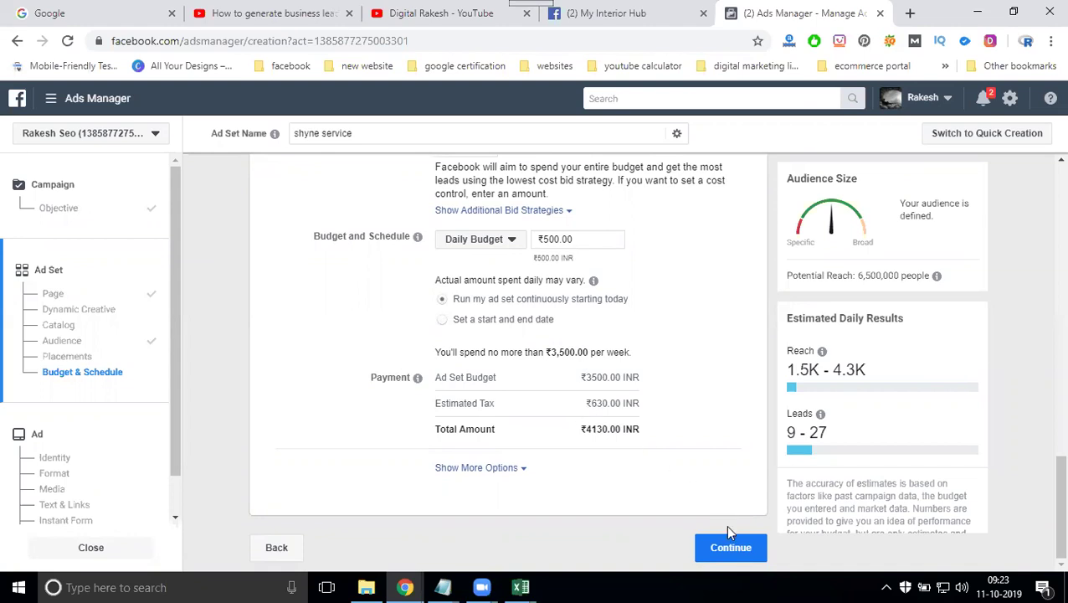
pyautogui.click(734, 547)
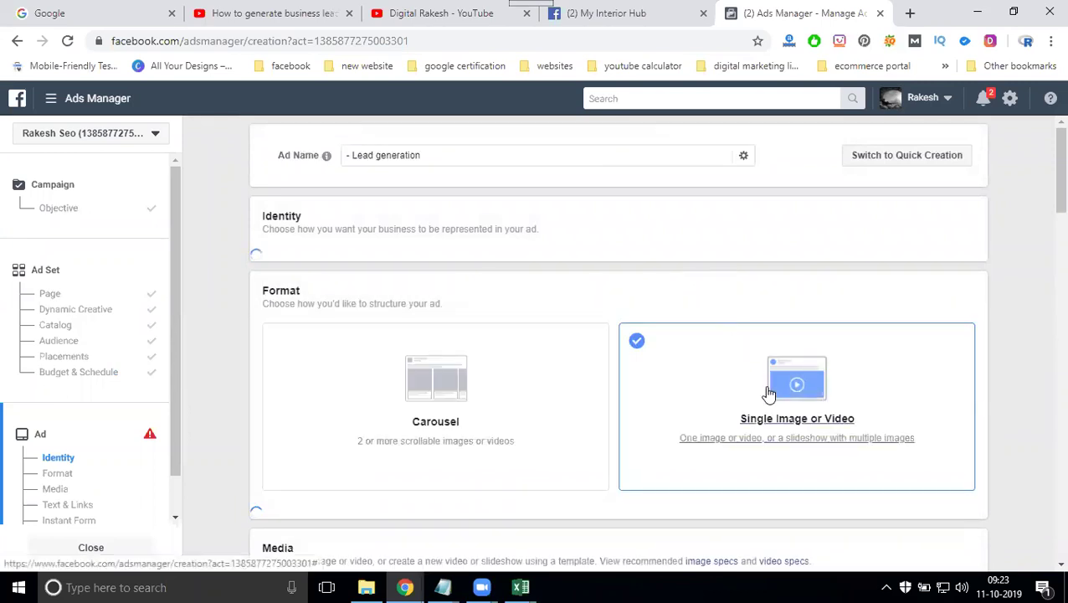
# Step: Remove the preselected 820 × 312 image from the ad's media
pyautogui.scroll(-4, 509, 338)
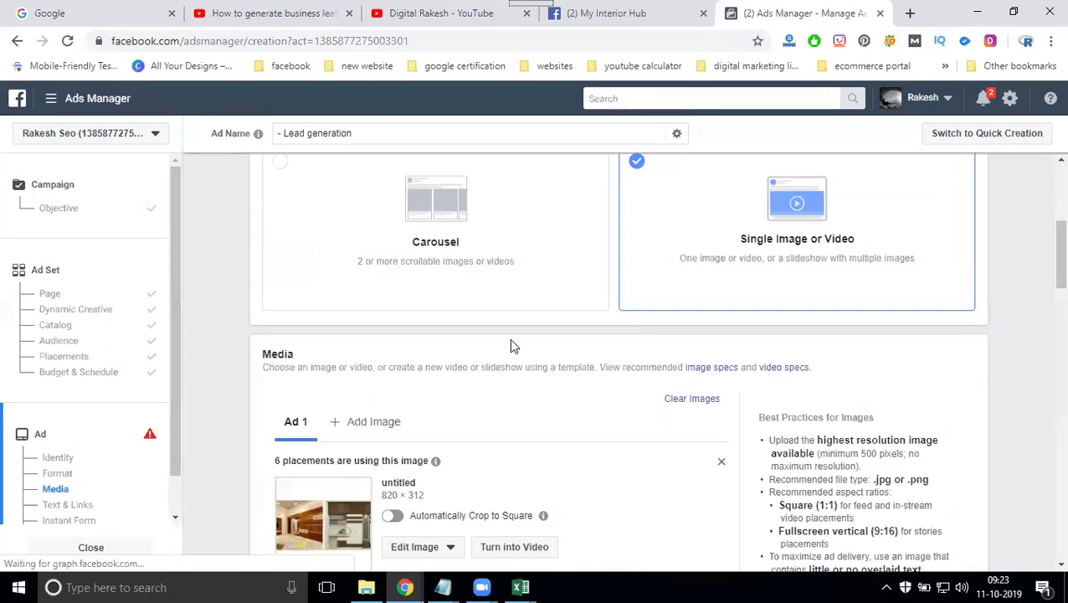
pyautogui.scroll(-3, 514, 346)
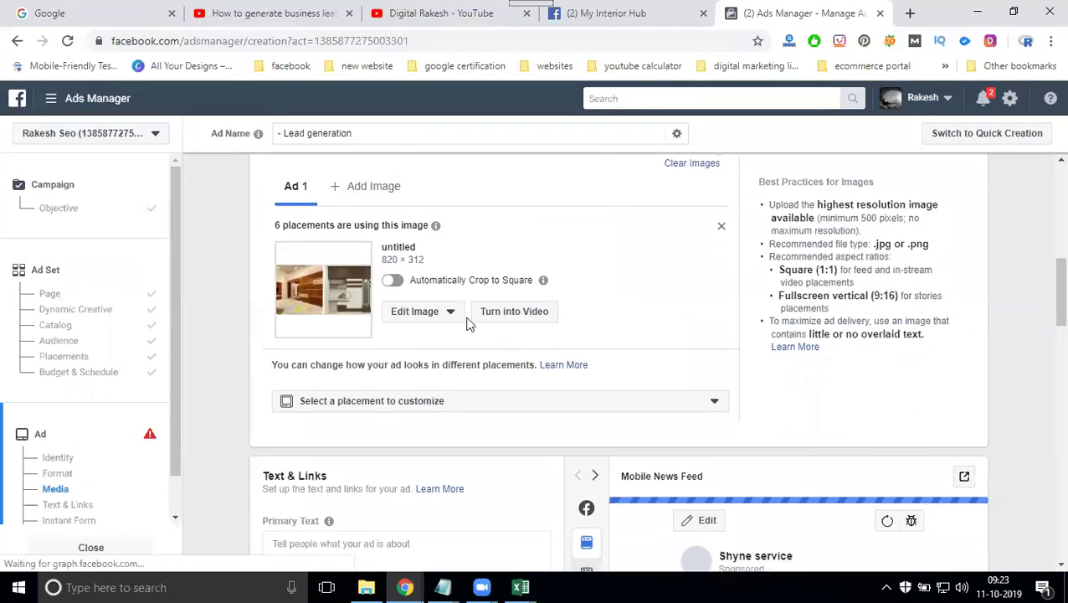
pyautogui.click(722, 232)
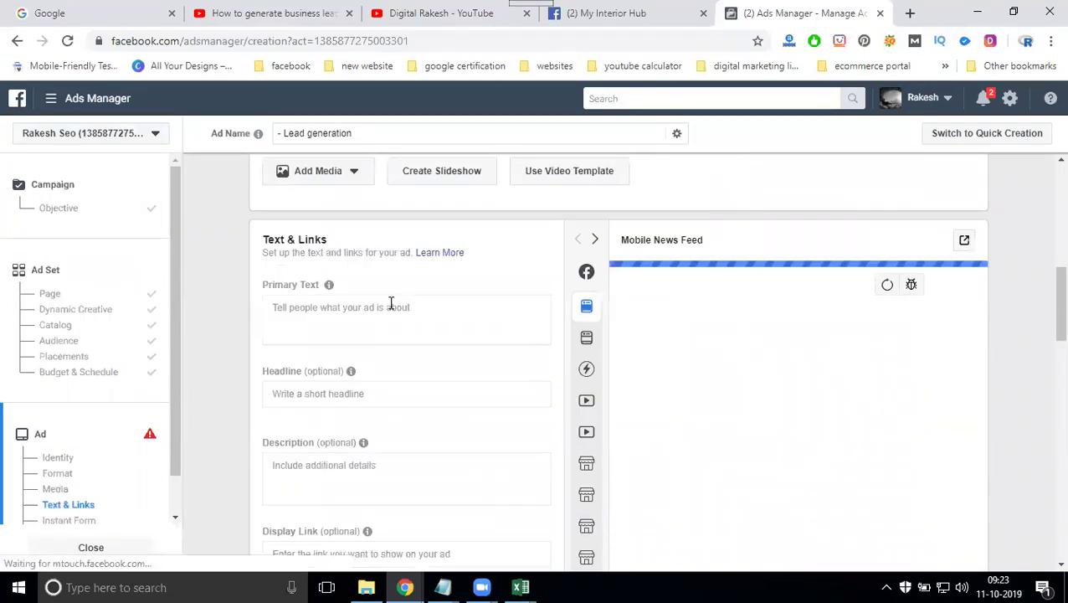
# Step: Start uploading a new image for the ad's media from the computer
pyautogui.scroll(2, 365, 306)
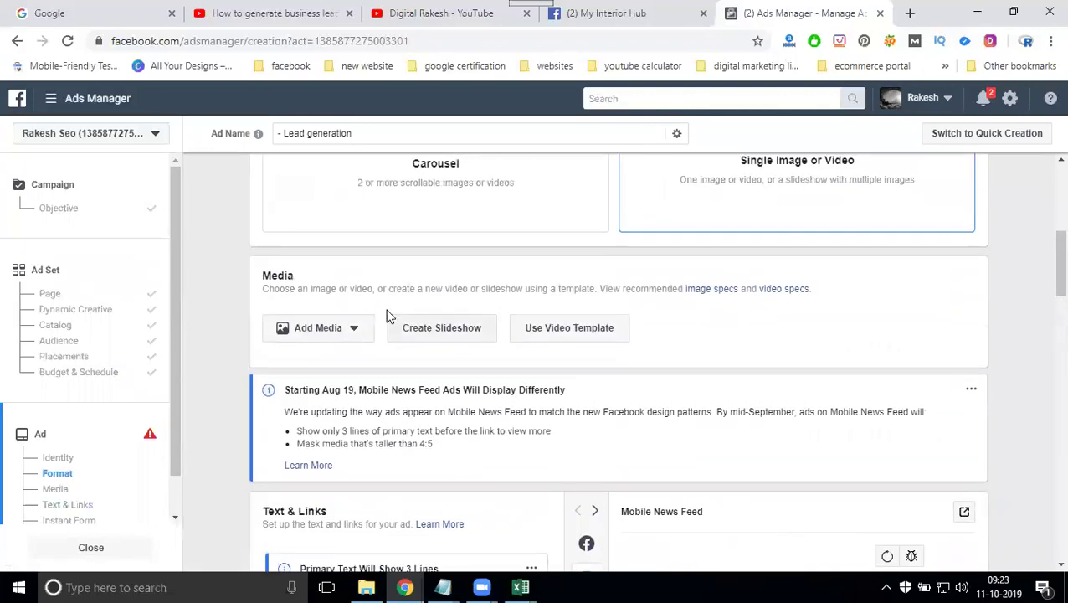
pyautogui.scroll(2, 387, 316)
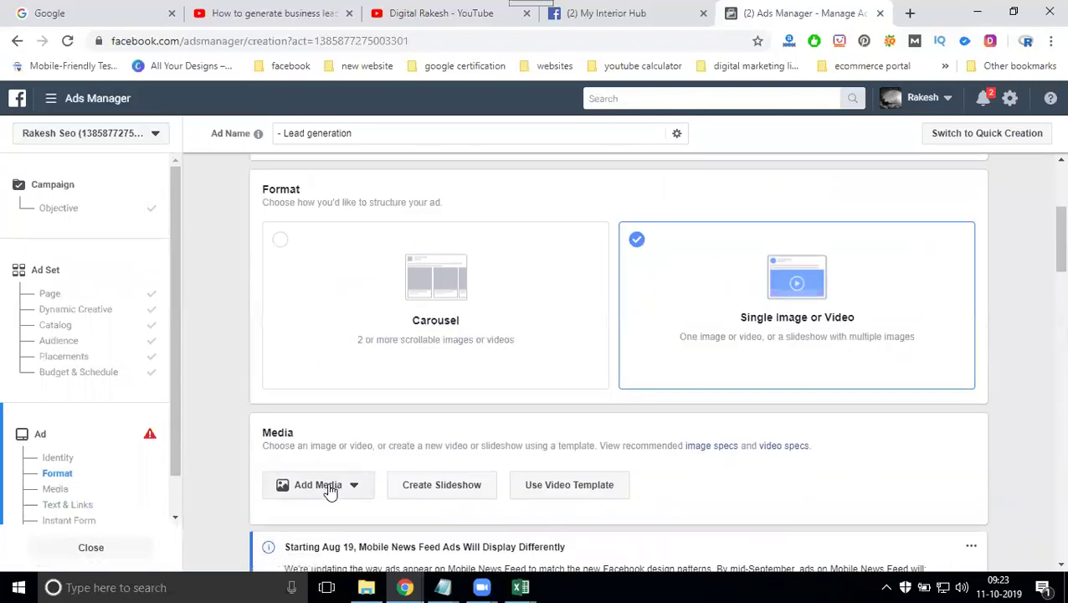
pyautogui.click(331, 491)
pyautogui.click(317, 514)
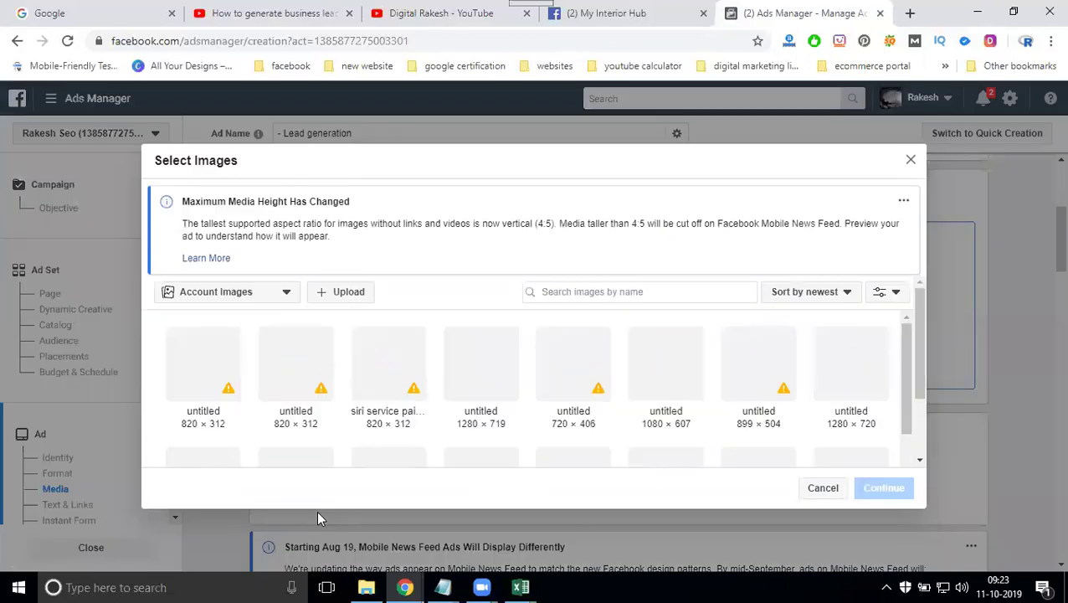
pyautogui.click(346, 292)
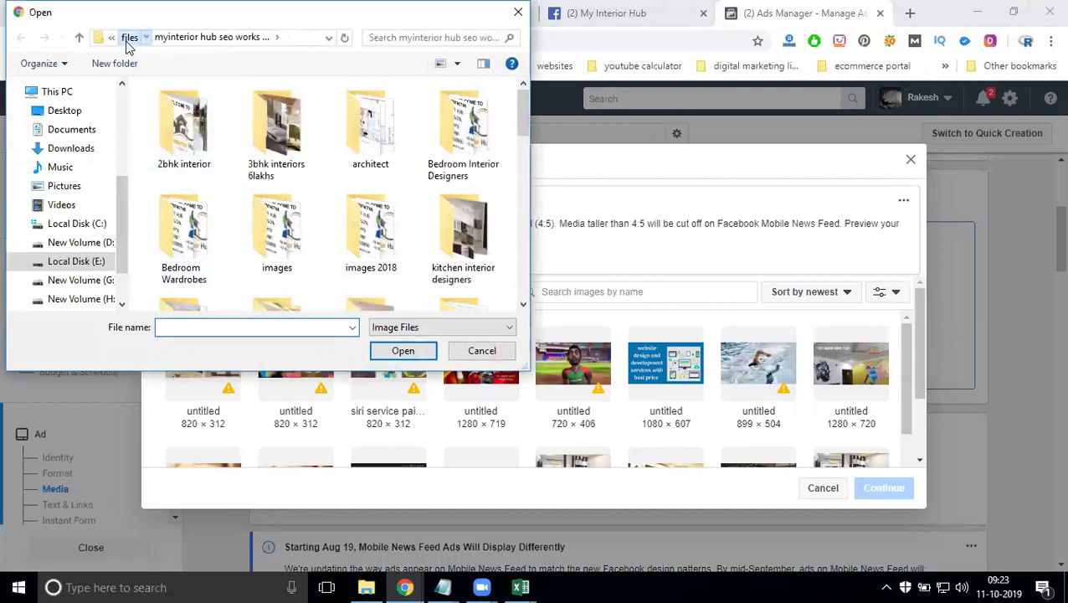
# Step: Upload "Best professional painters in hyderabad.jpg" from final projects > shyneservice > shyne project > house and use it as the ad image
pyautogui.click(129, 37)
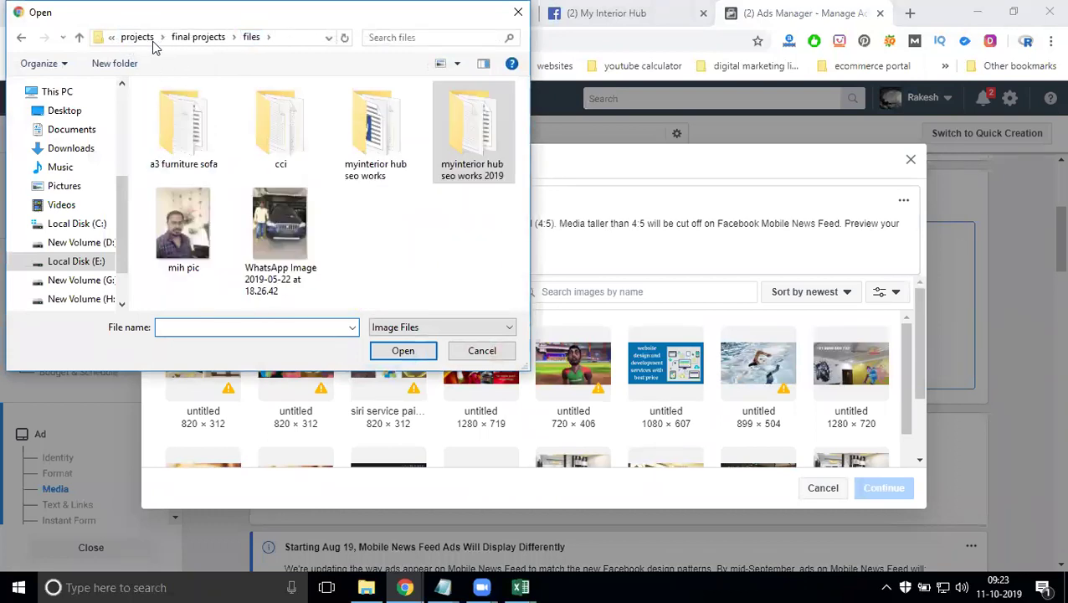
pyautogui.click(199, 37)
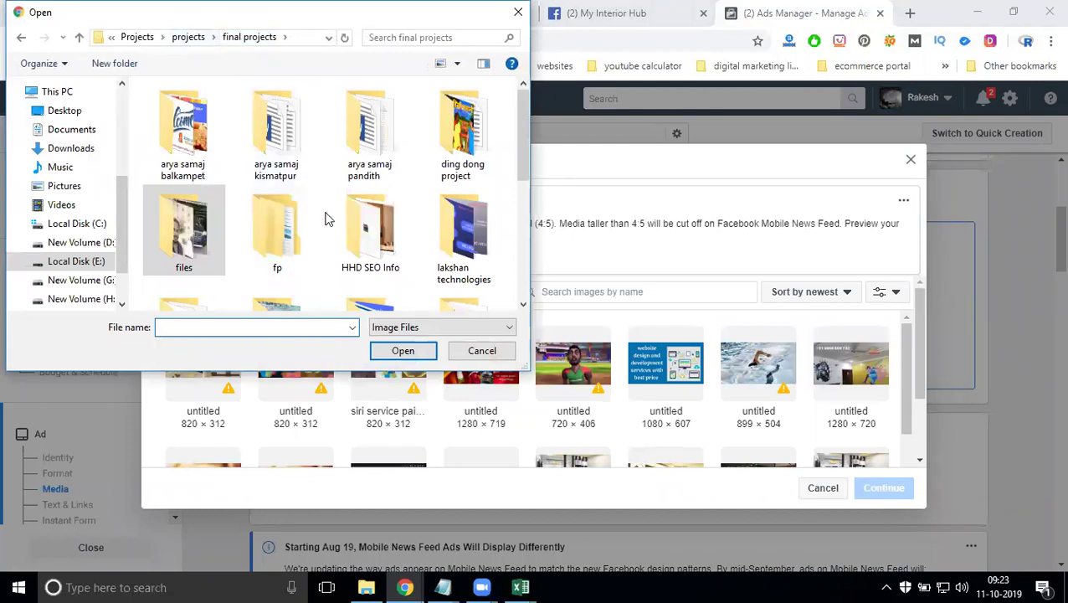
pyautogui.scroll(-2, 271, 217)
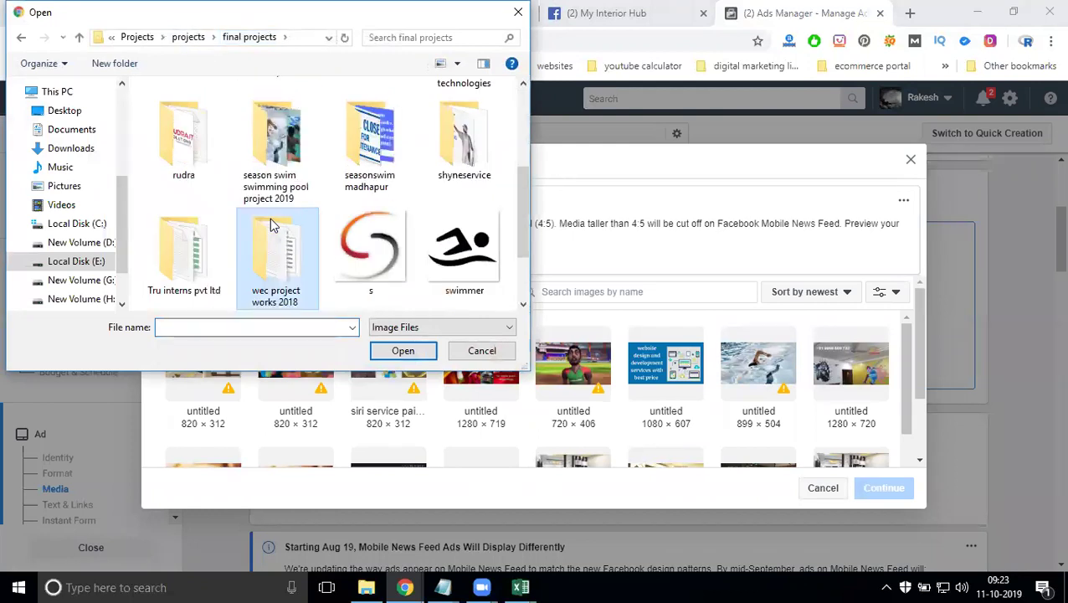
pyautogui.doubleClick(459, 159)
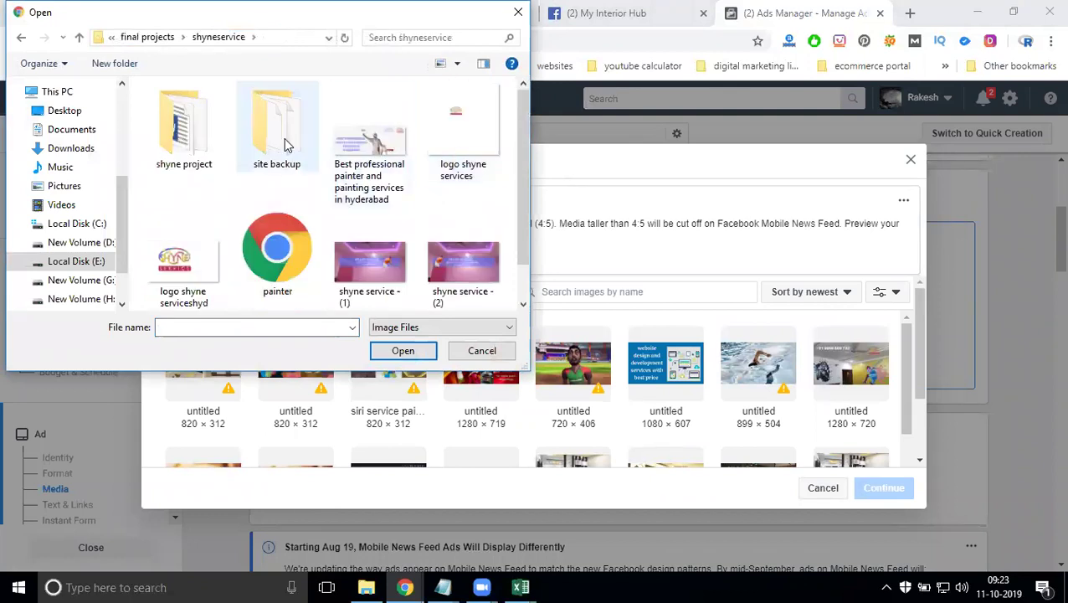
pyautogui.doubleClick(207, 140)
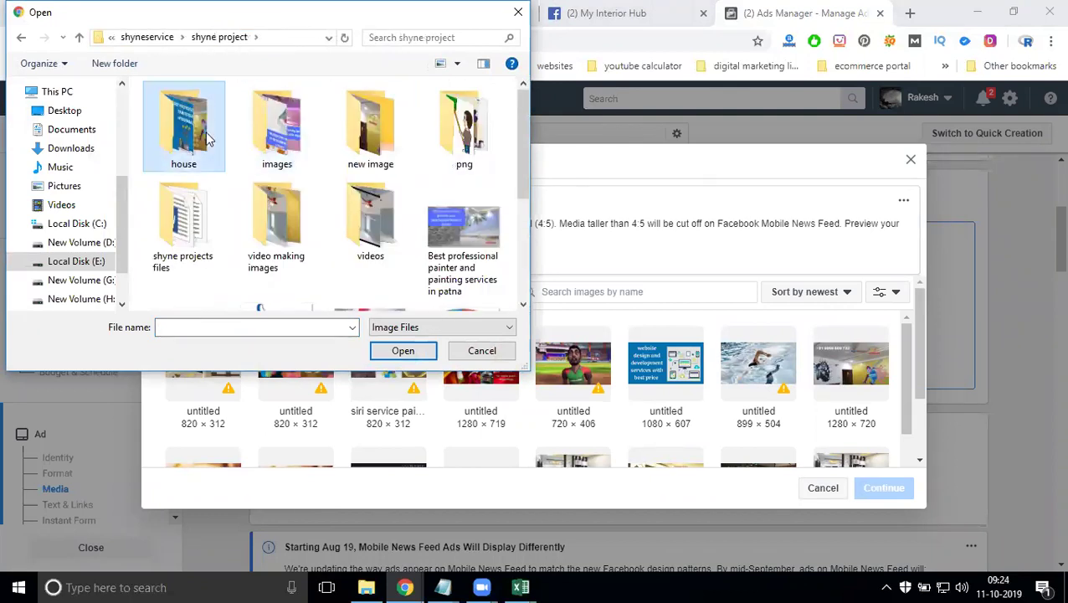
pyautogui.doubleClick(206, 138)
pyautogui.doubleClick(208, 139)
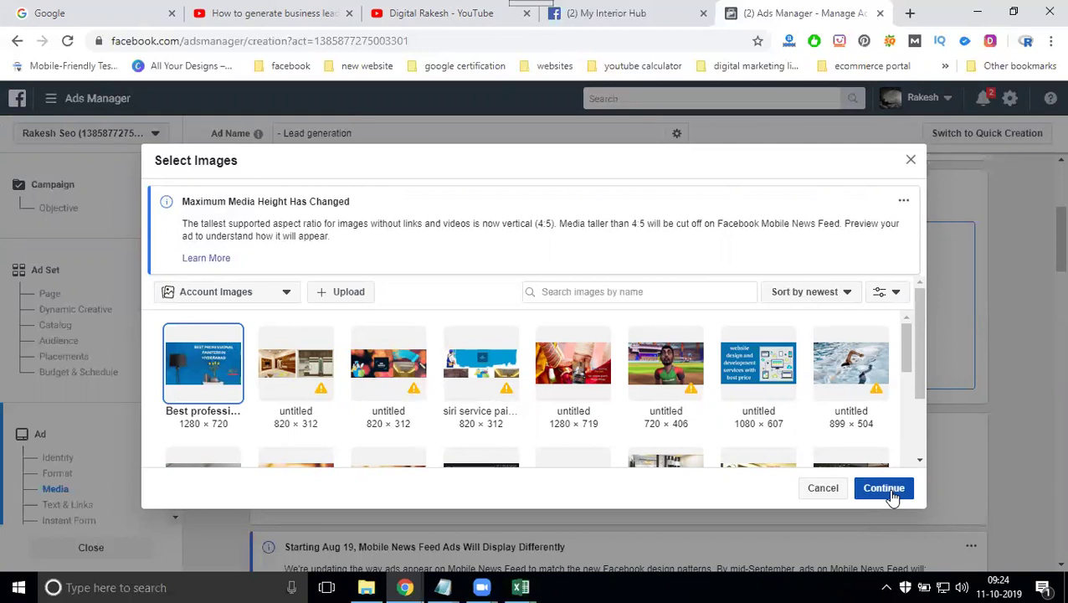
pyautogui.click(886, 488)
# Step: Enter "Professional Painters and painting services in hyderabad" as the ad's primary text
pyautogui.scroll(2, 550, 346)
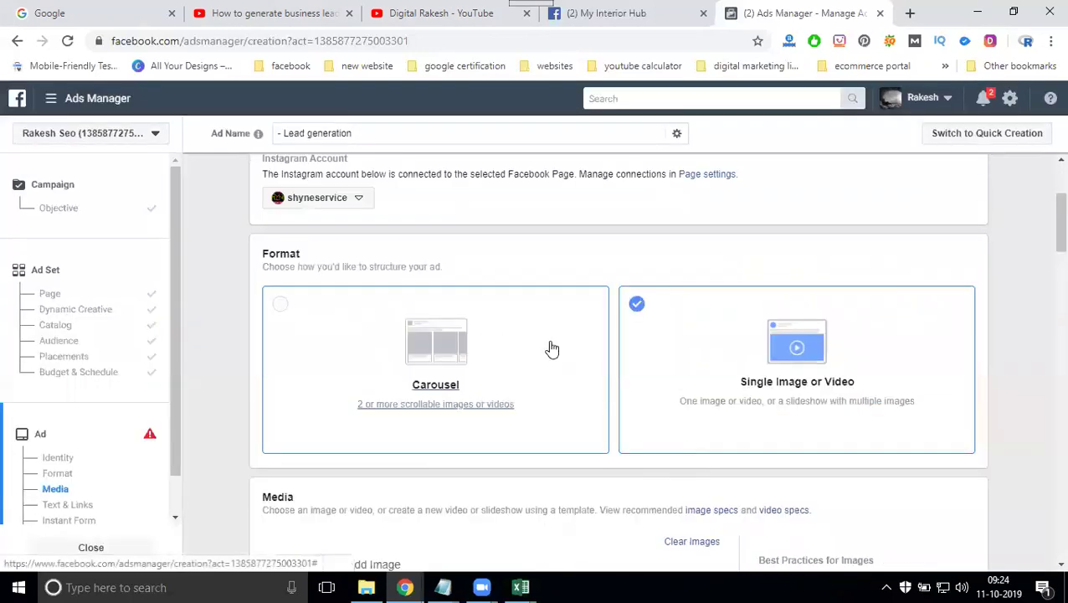
pyautogui.scroll(-5, 550, 347)
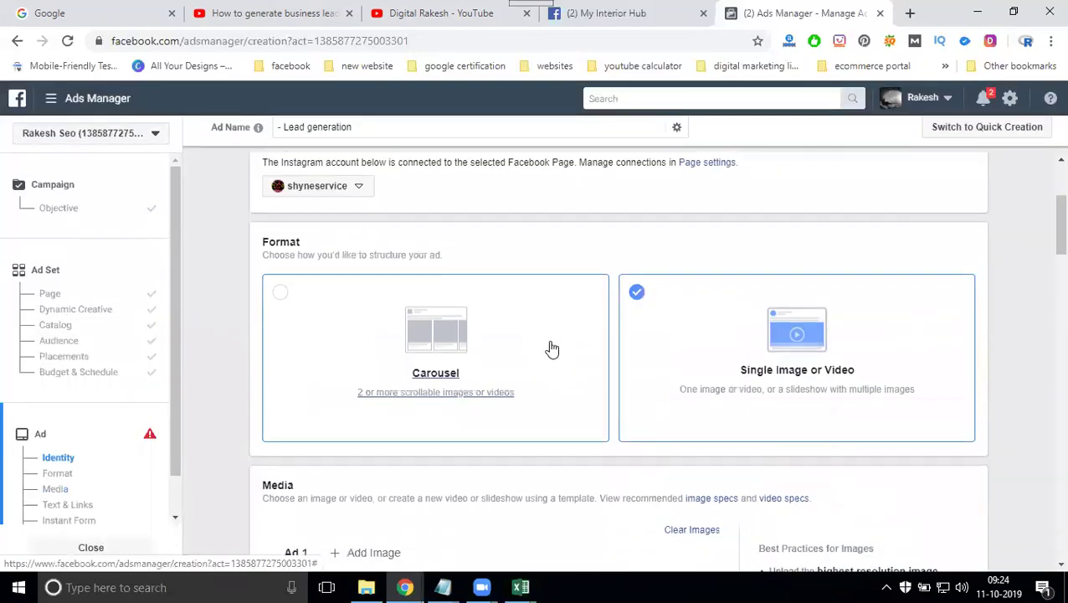
pyautogui.scroll(-1, 550, 345)
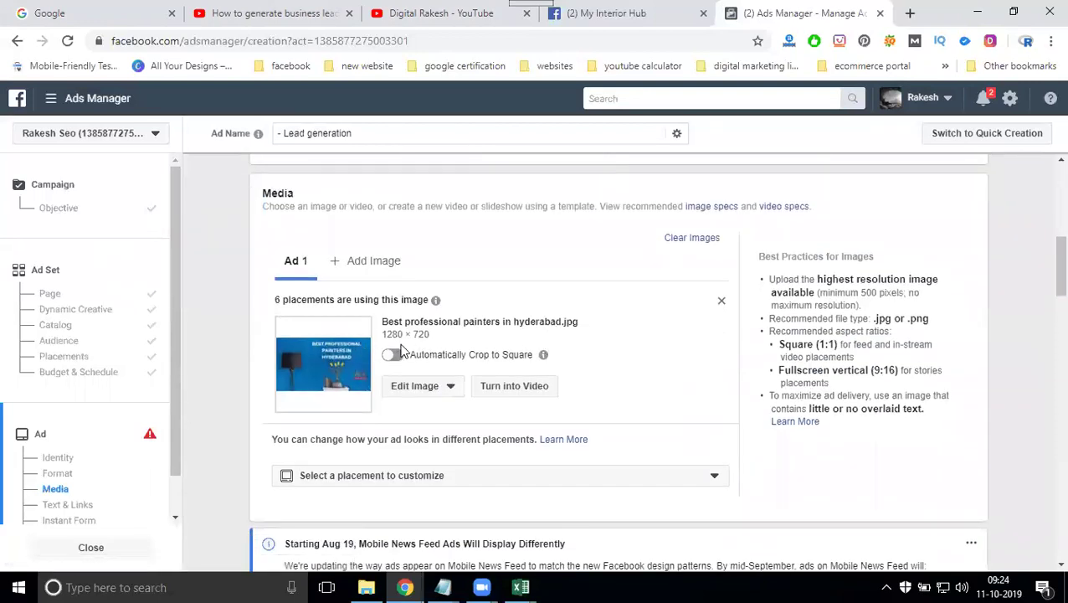
pyautogui.scroll(-5, 470, 344)
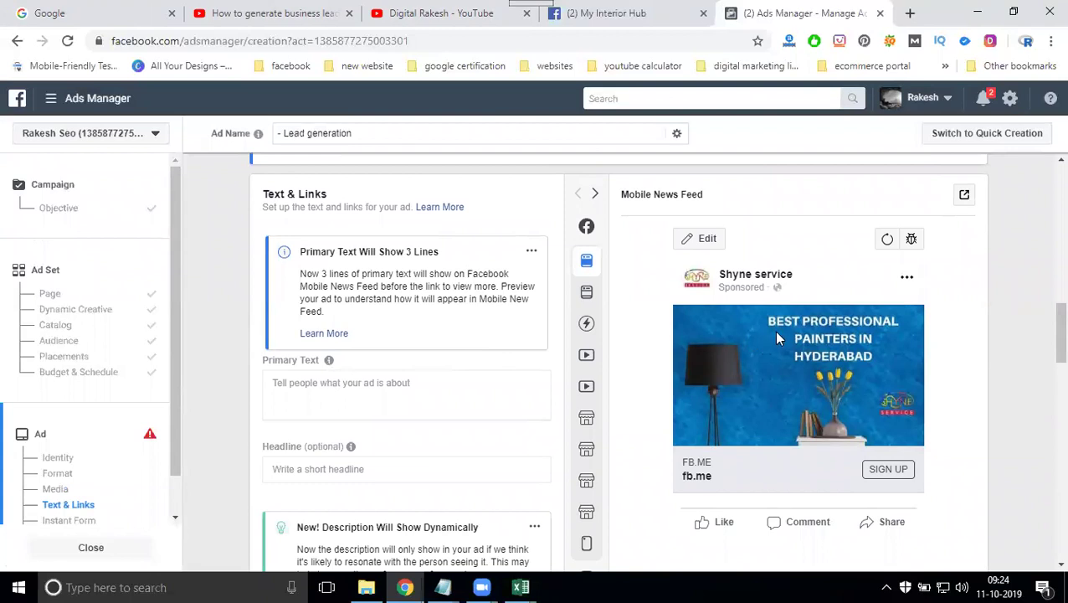
pyautogui.scroll(-1, 777, 337)
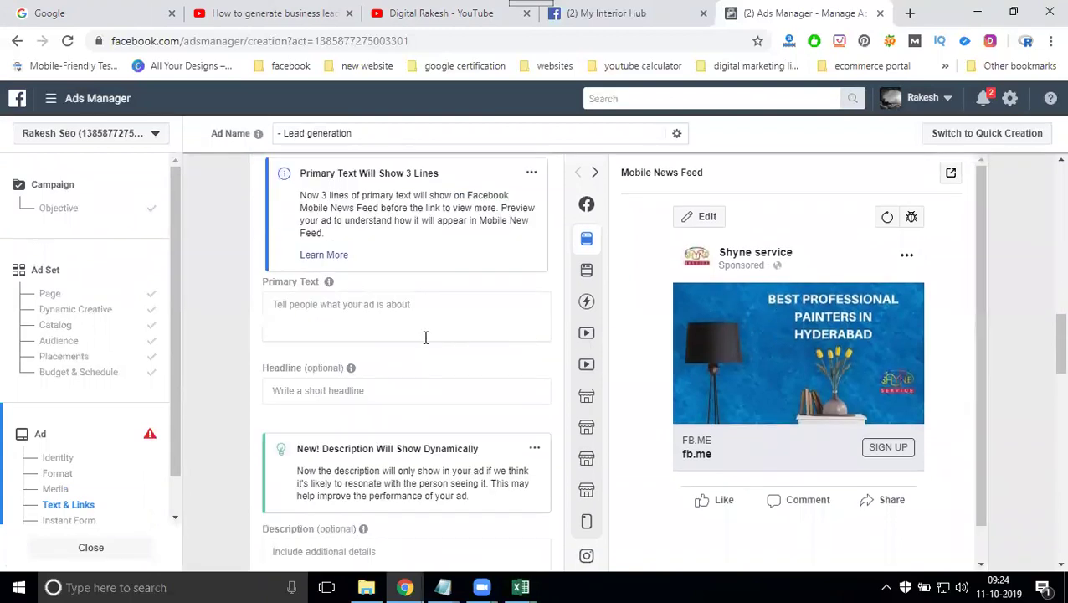
pyautogui.scroll(1, 425, 338)
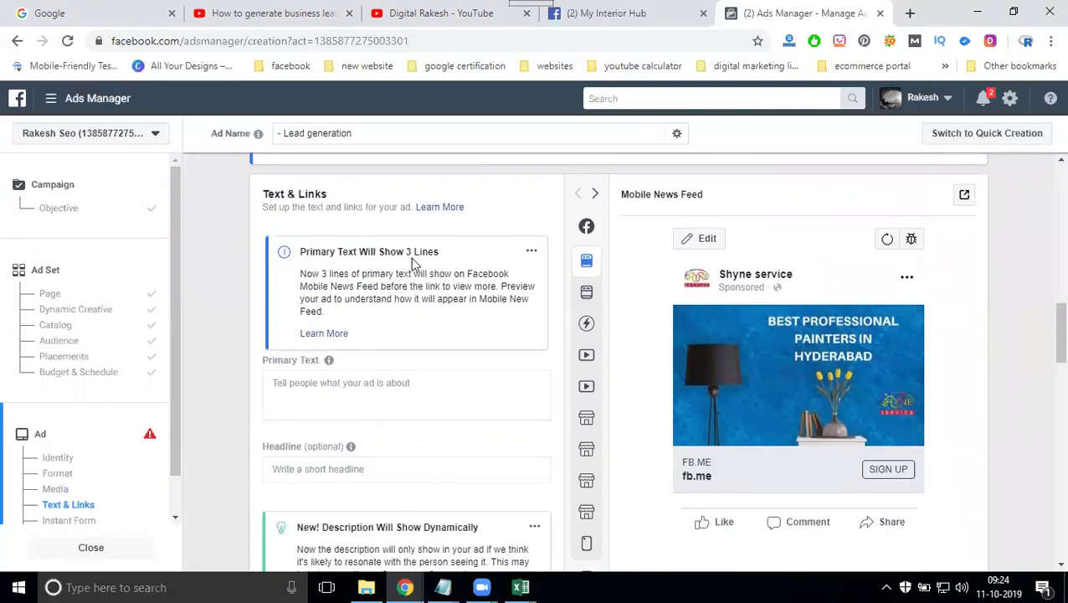
pyautogui.click(356, 391)
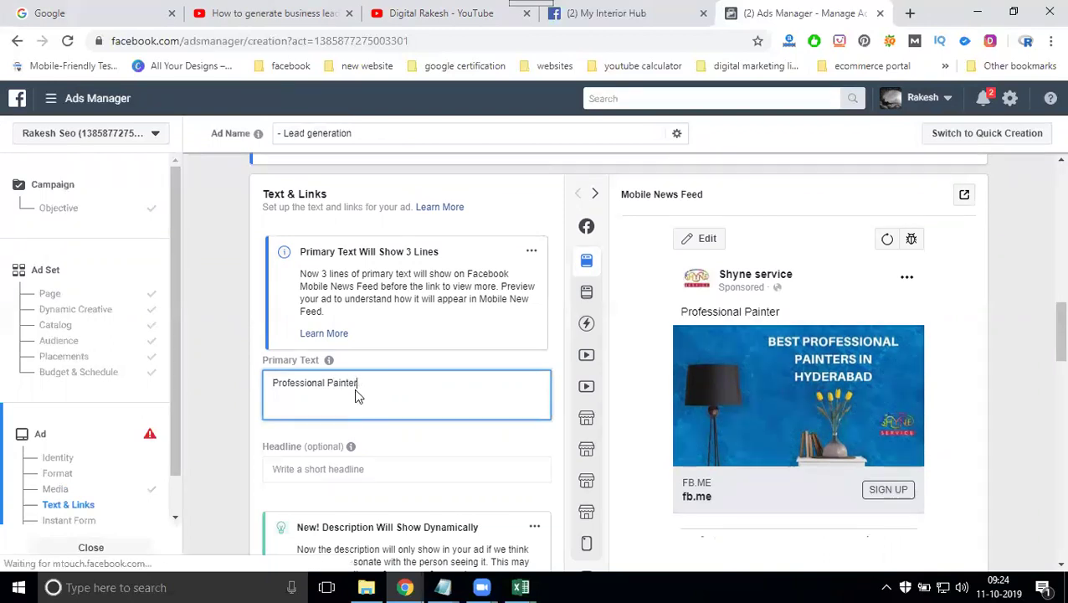
pyautogui.write('and painting services in hyderaba')
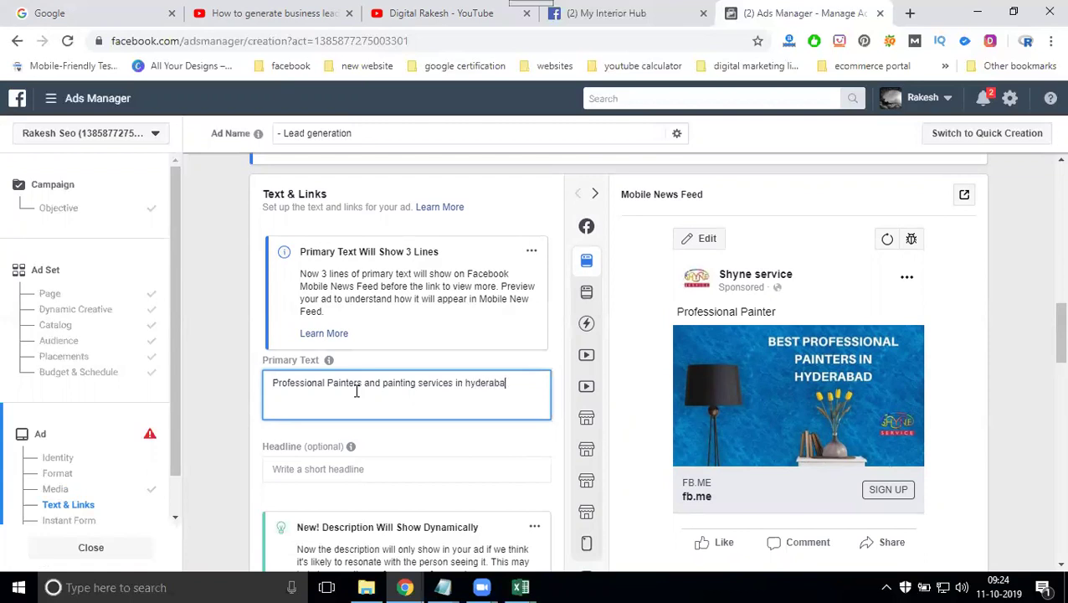
# Step: Copy the primary text "Professional Painters and painting services in hyderabad" into the ad's headline and description
pyautogui.tripleClick(355, 389)
pyautogui.hotkey('ctrl', 'c')
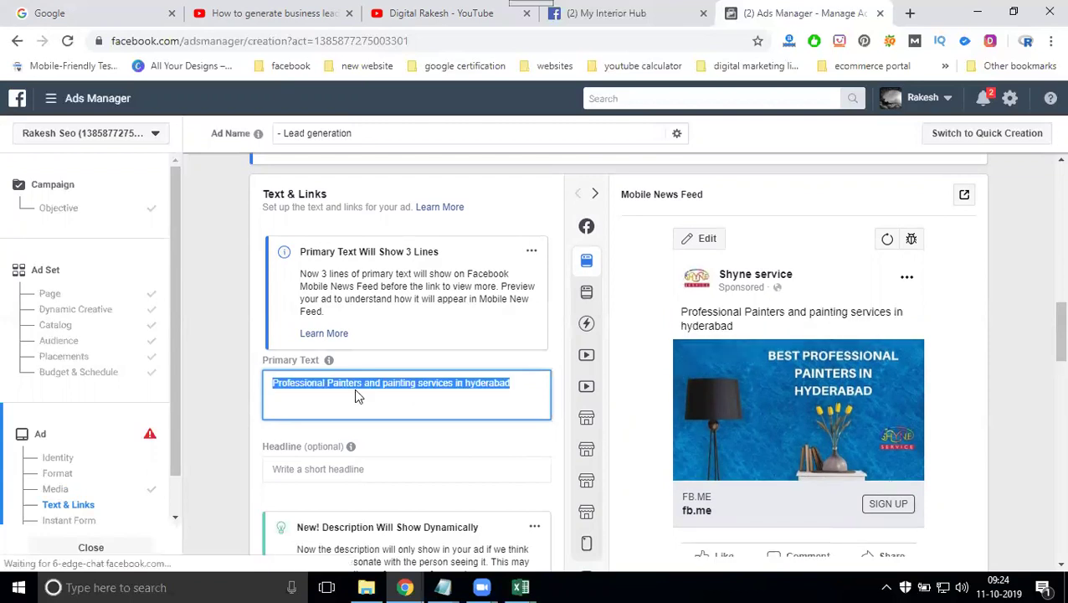
pyautogui.click(325, 471)
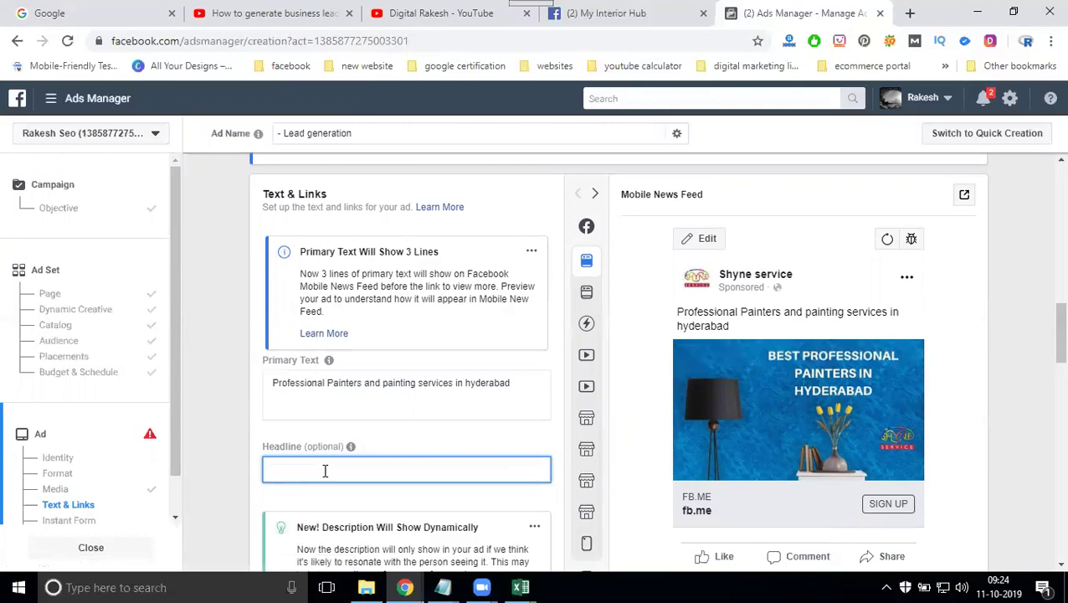
pyautogui.hotkey('ctrl', 'v')
pyautogui.scroll(-2, 754, 423)
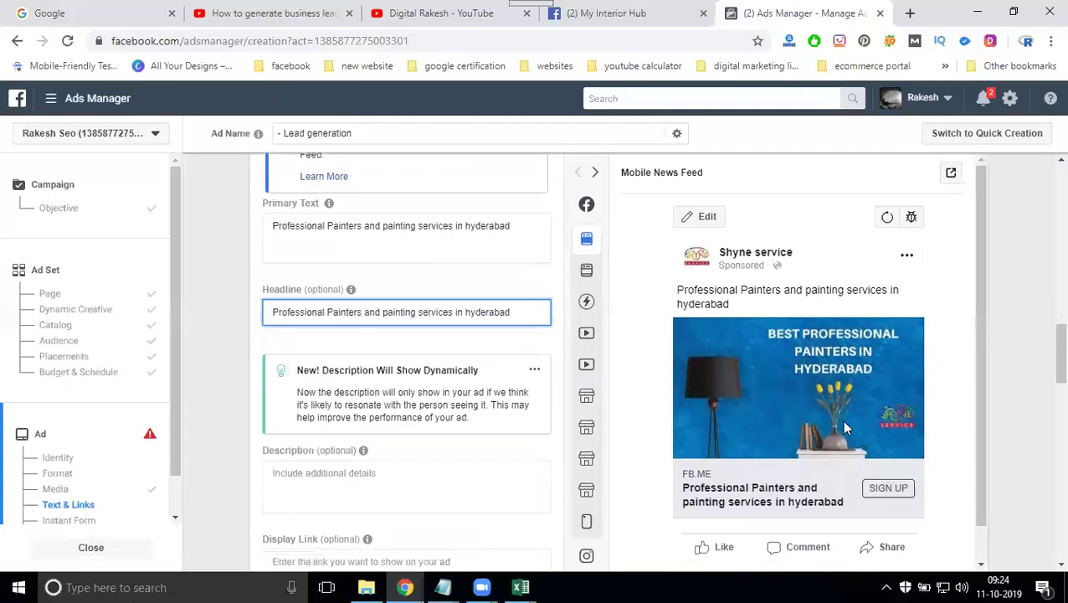
pyautogui.scroll(-1, 844, 427)
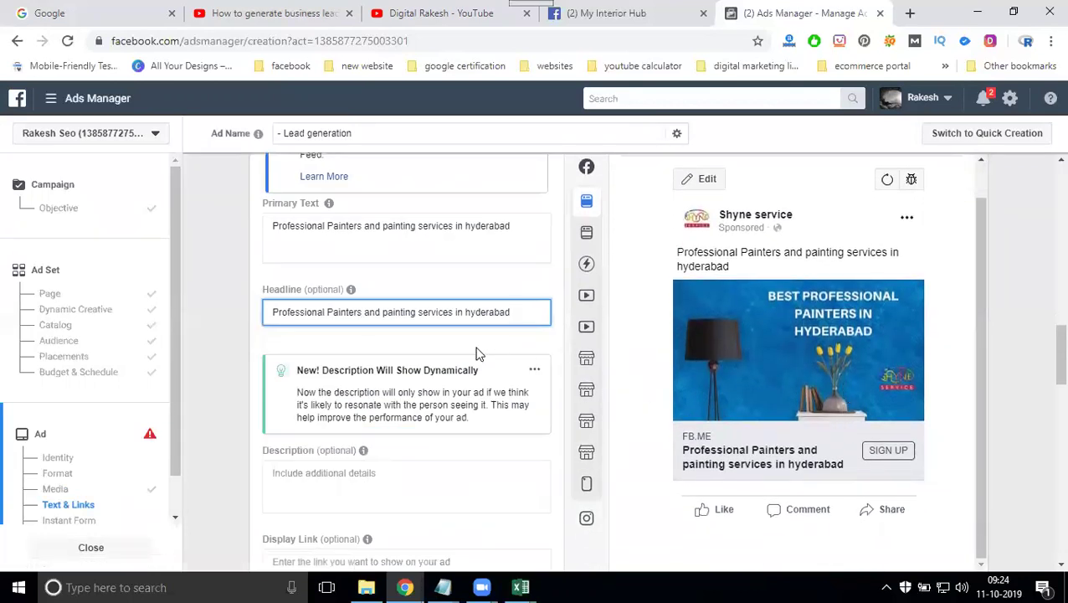
pyautogui.scroll(-2, 405, 411)
pyautogui.click(362, 326)
pyautogui.hotkey('ctrl', 'v')
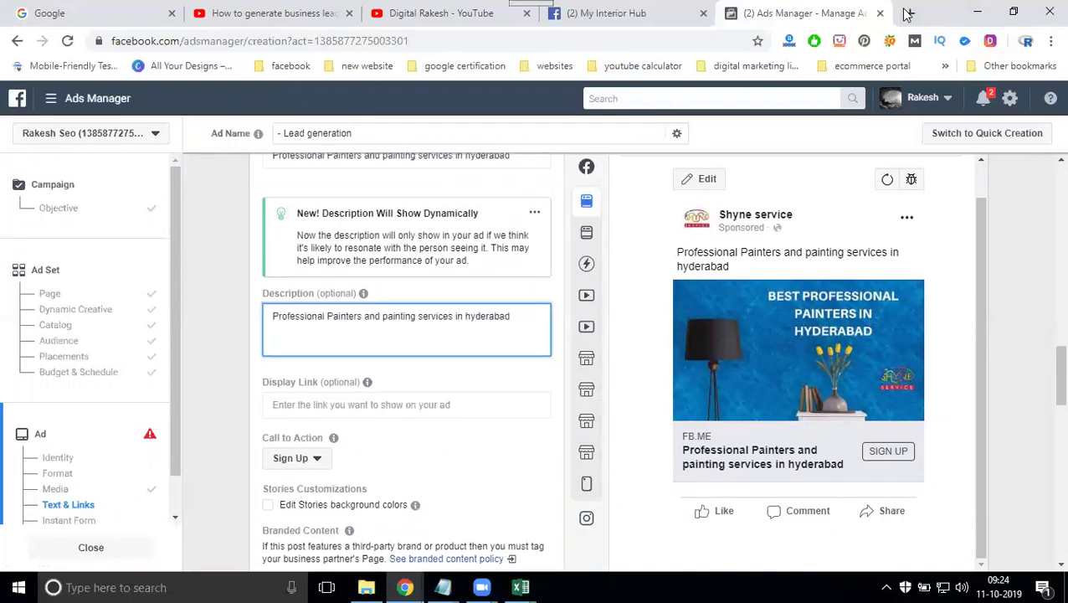
pyautogui.click(908, 14)
pyautogui.write('shy')
pyautogui.press('Return')
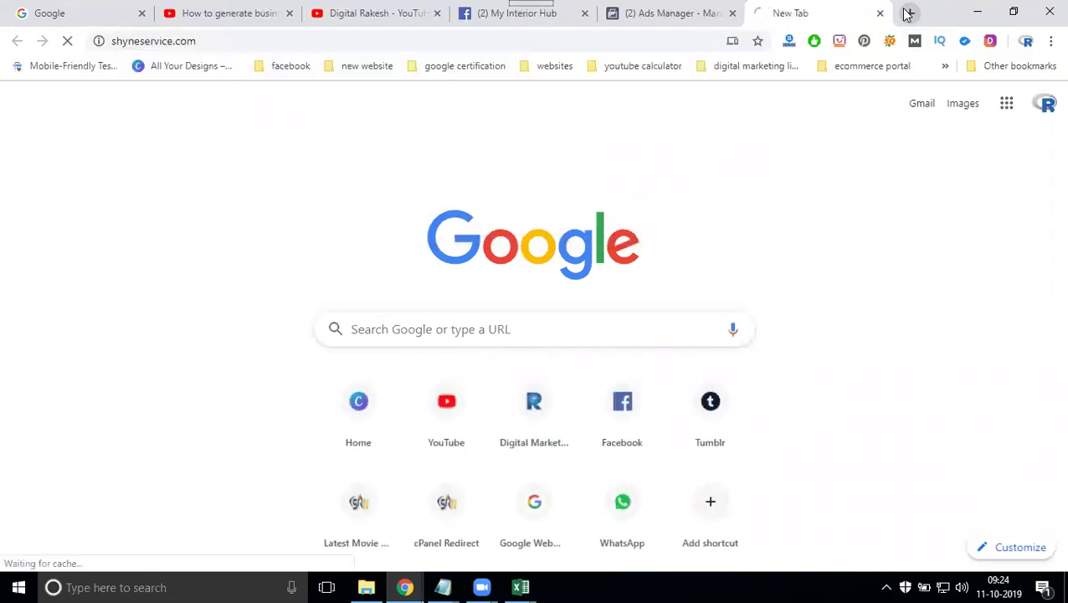
pyautogui.click(510, 36)
pyautogui.hotkey('ctrl', 'c')
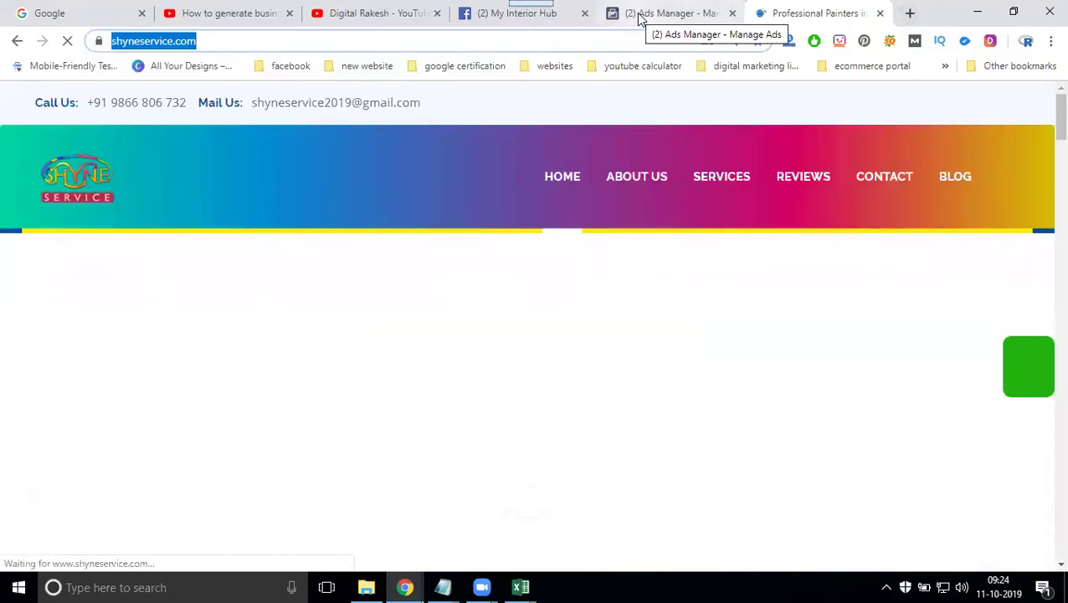
pyautogui.click(639, 14)
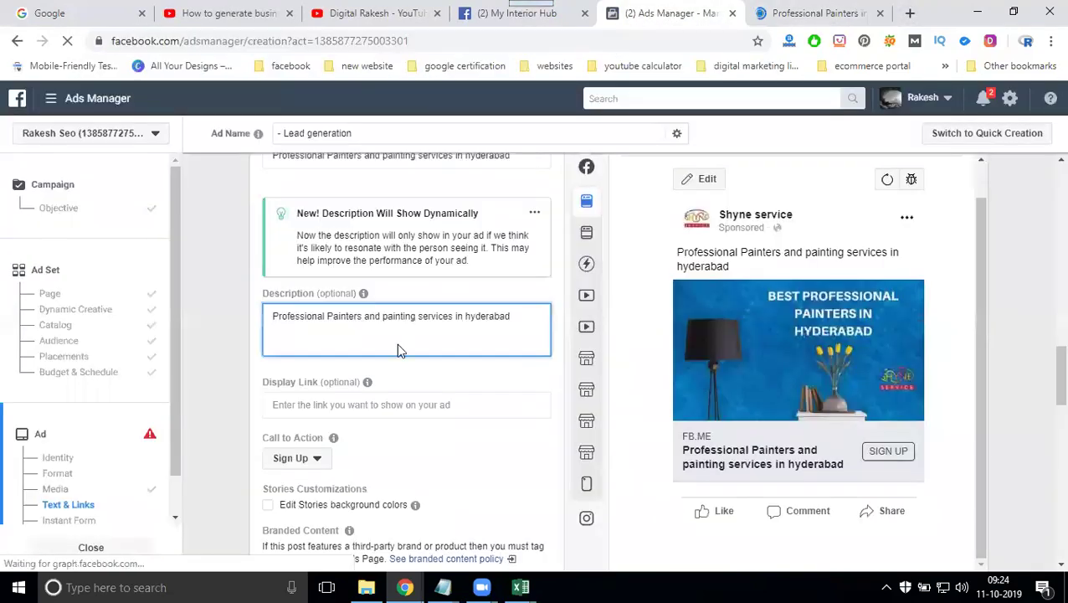
pyautogui.click(365, 405)
pyautogui.hotkey('ctrl', 'v')
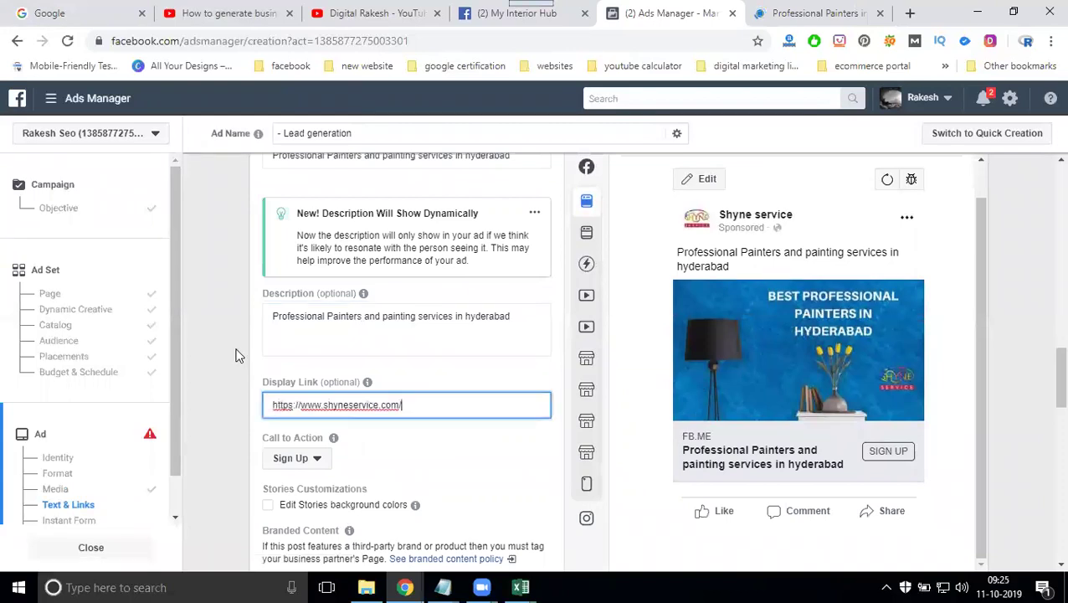
# Step: Set the ad's call to action to Book Now
pyautogui.scroll(-3, 237, 356)
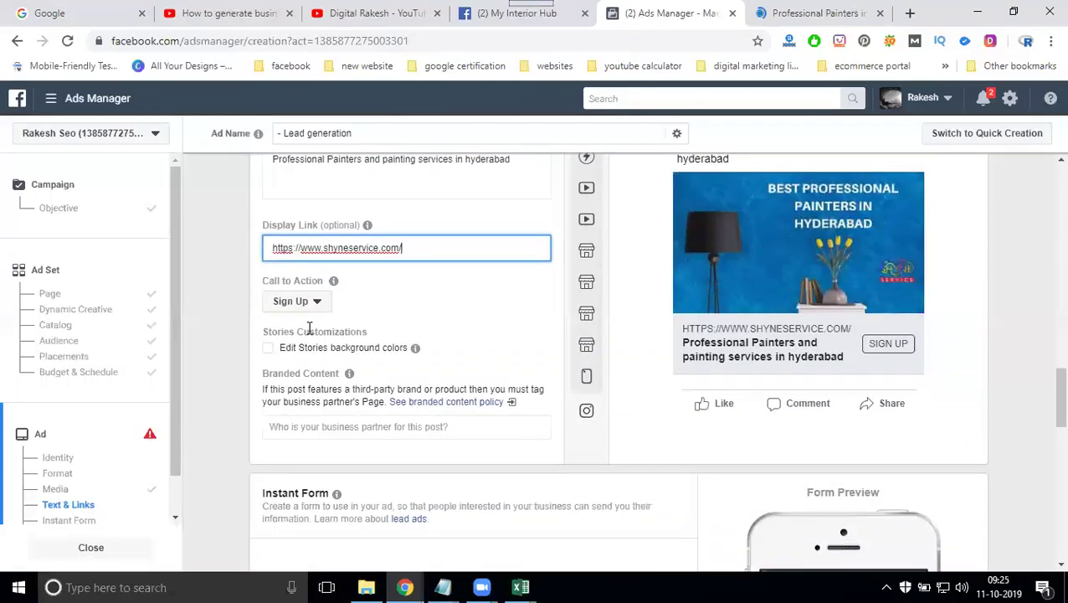
pyautogui.click(316, 303)
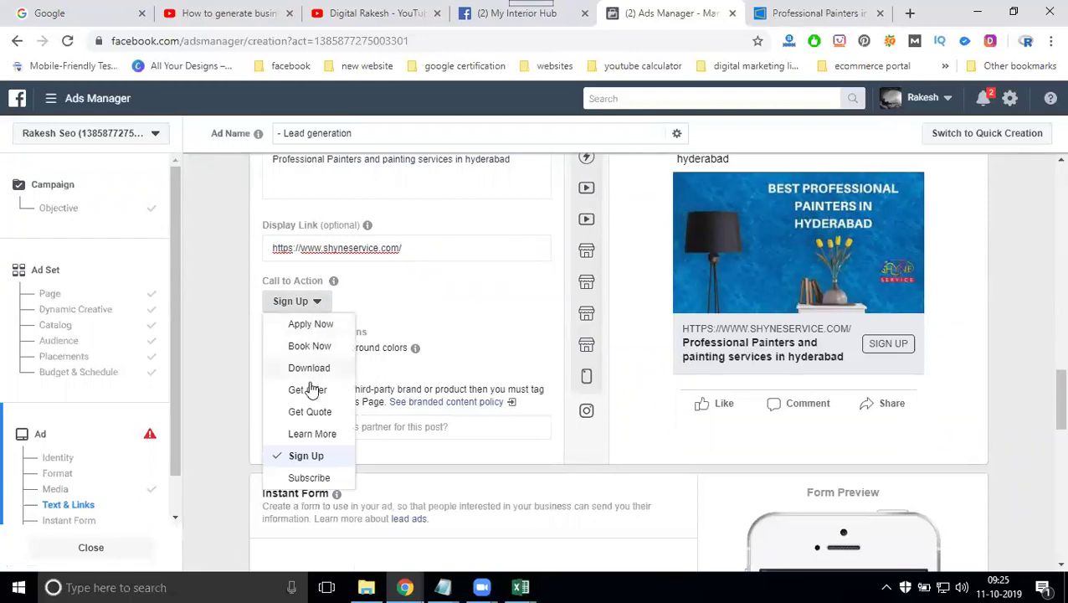
pyautogui.click(317, 347)
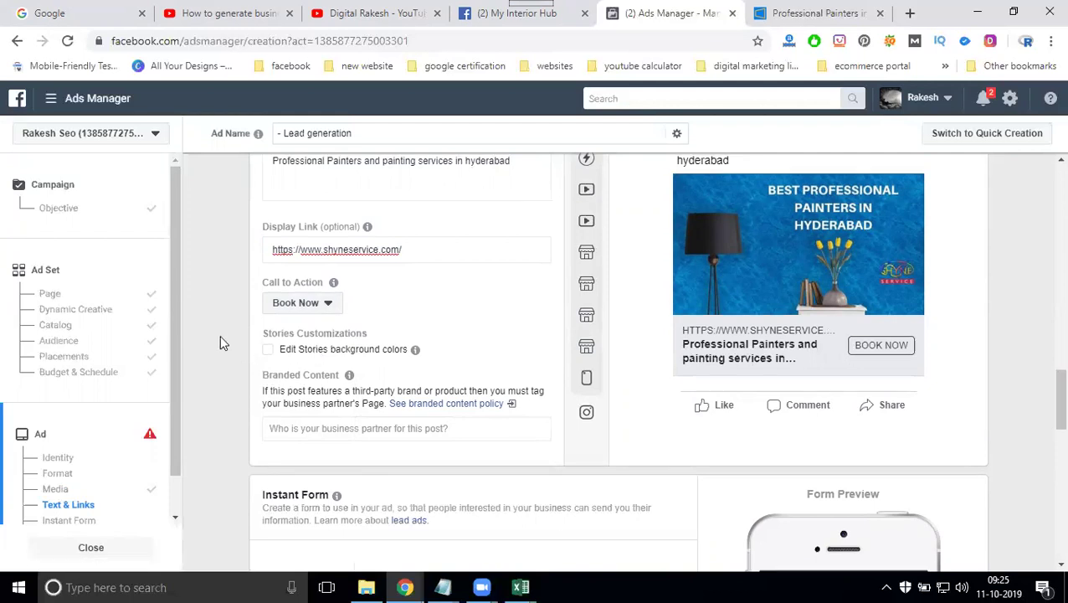
# Step: Change the ad's primary text to "Professional Painters and painting services with best price in hyderabad"
pyautogui.scroll(4, 219, 342)
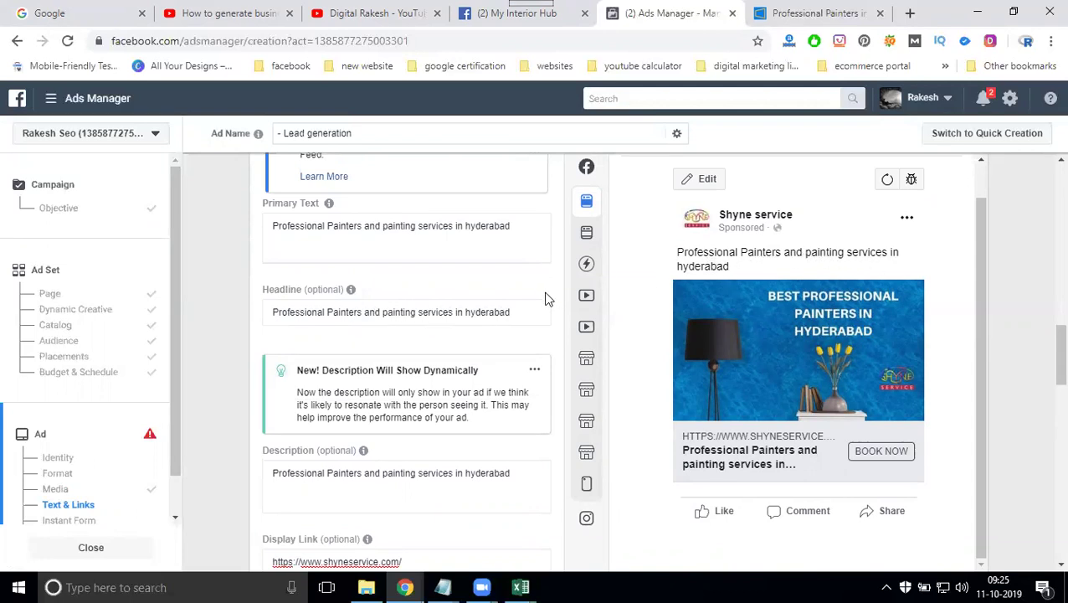
pyautogui.scroll(1, 498, 294)
pyautogui.tripleClick(457, 304)
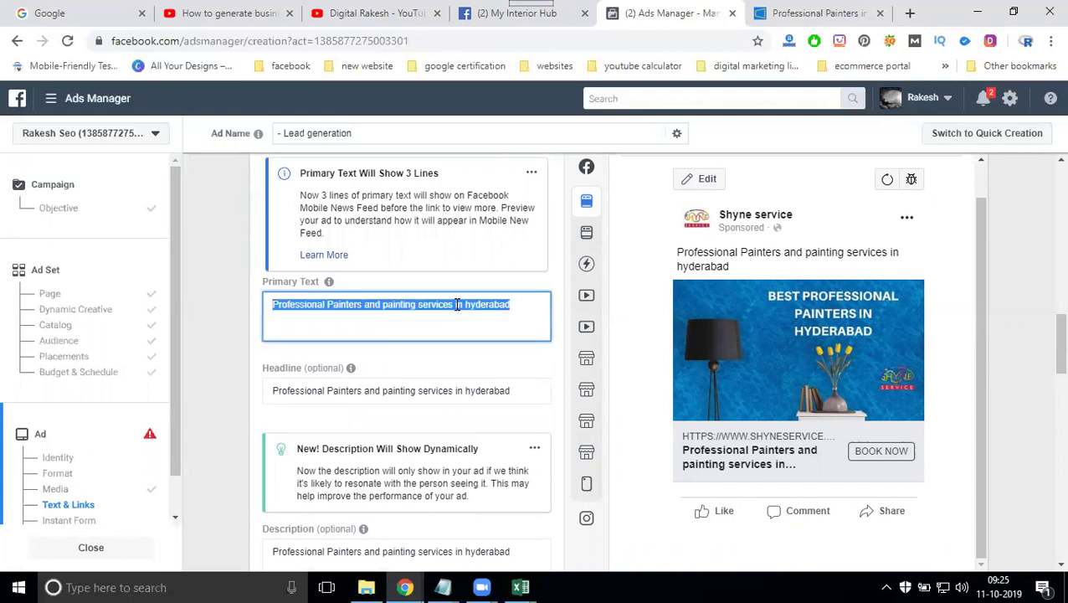
pyautogui.click(457, 305)
pyautogui.write('with')
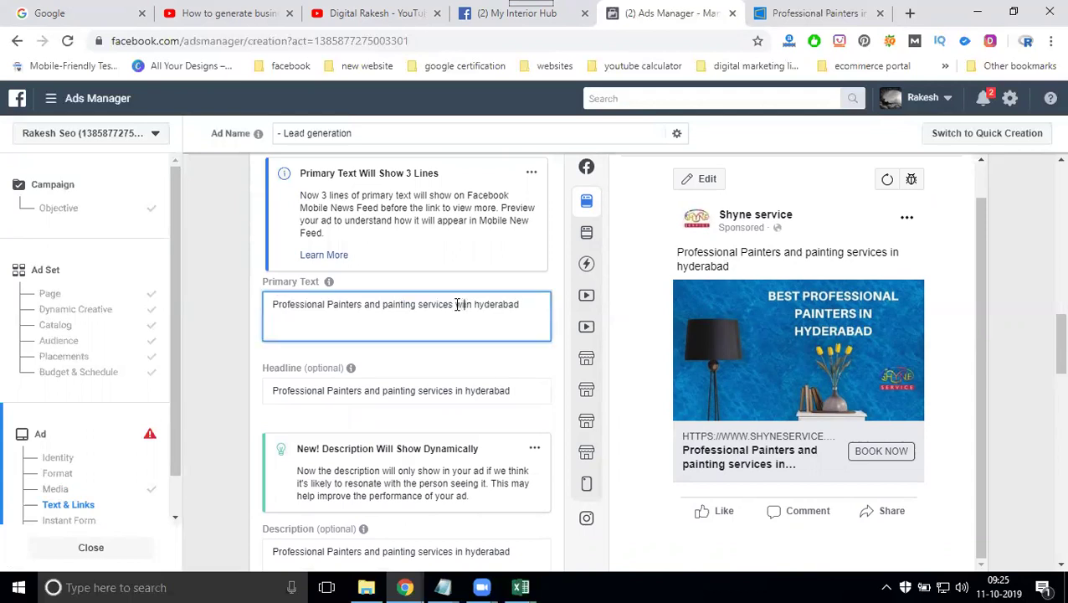
pyautogui.write(' best price')
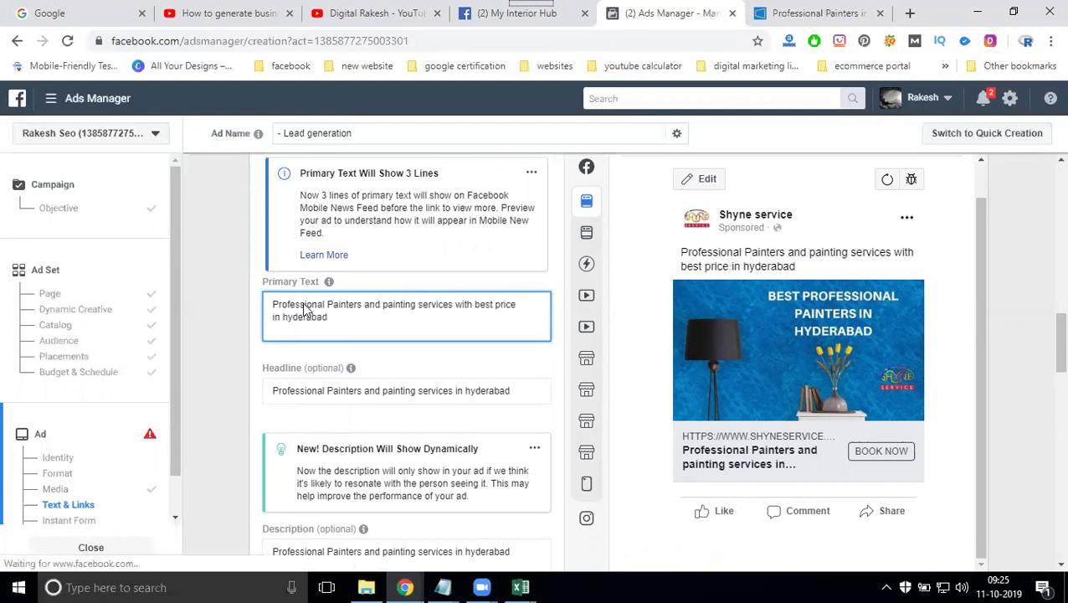
# Step: Create a new instant form for the ad and name it "Shyne Service leads"
pyautogui.scroll(-5, 243, 310)
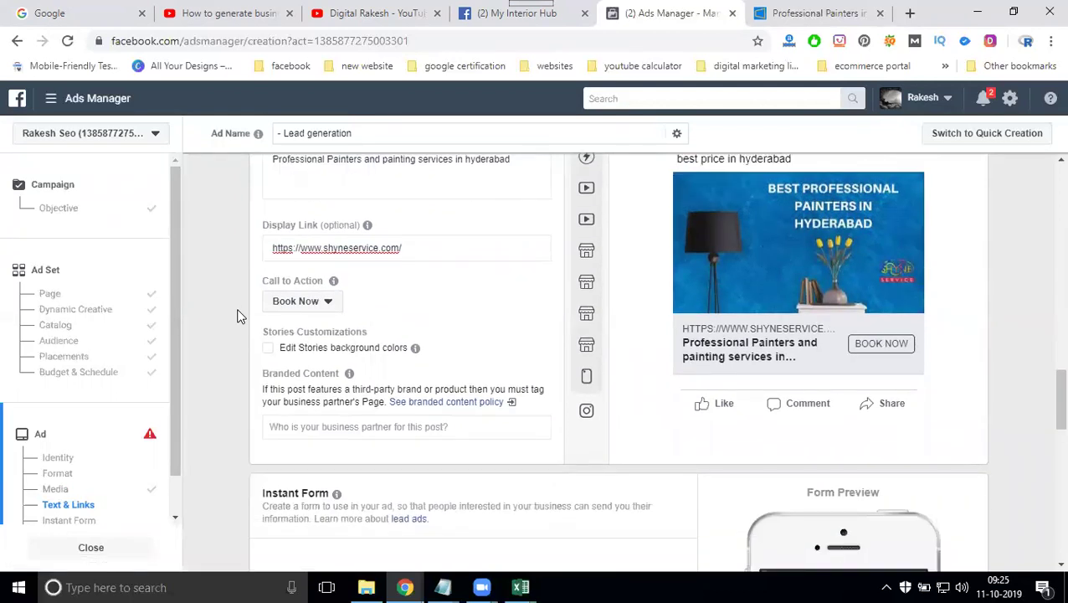
pyautogui.scroll(-3, 722, 369)
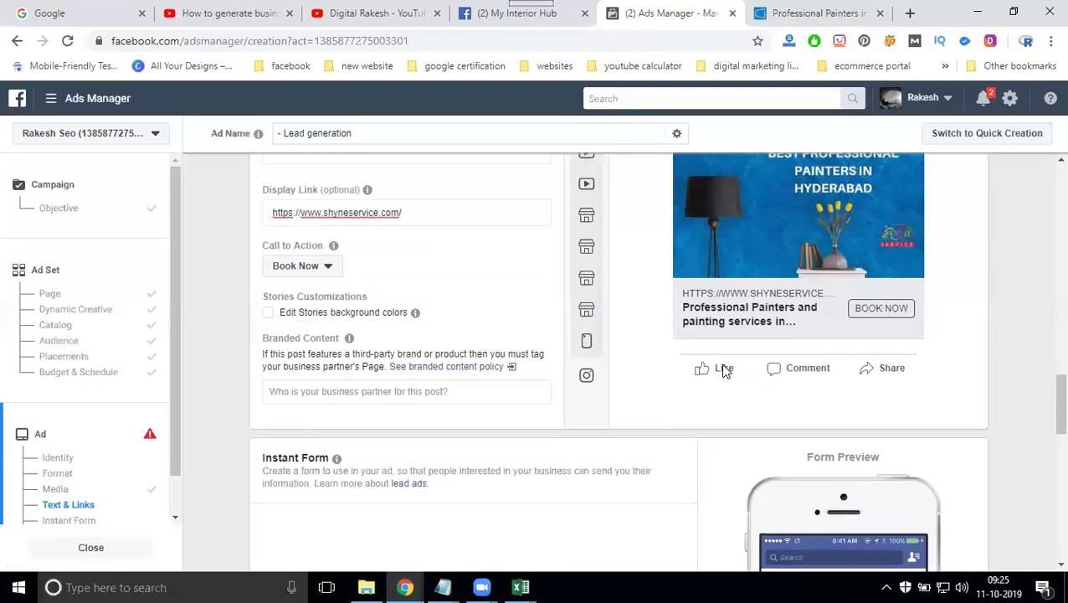
pyautogui.scroll(-3, 720, 358)
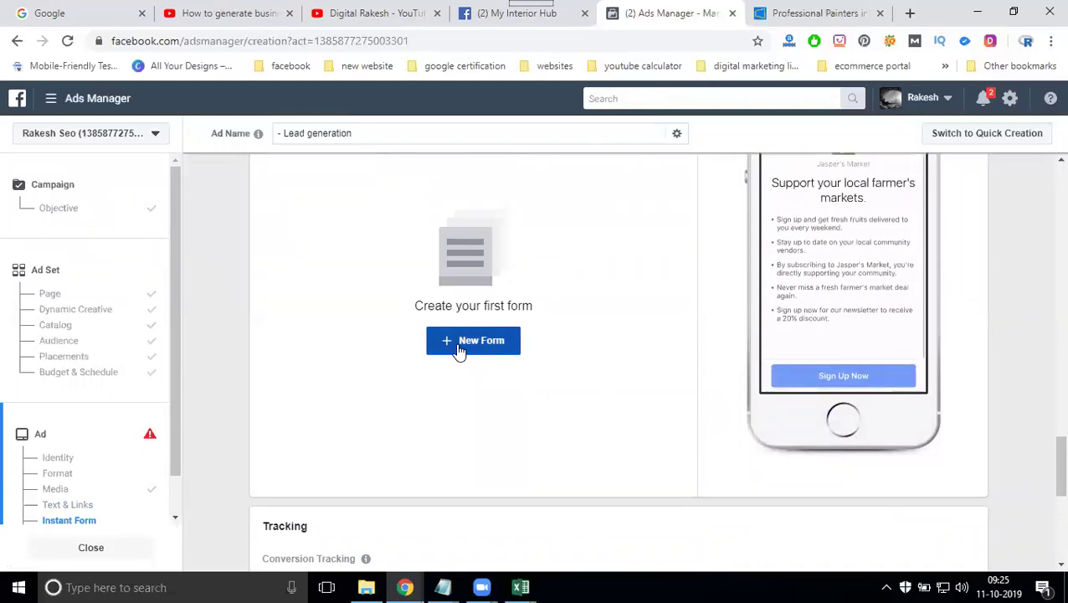
pyautogui.scroll(-1, 459, 352)
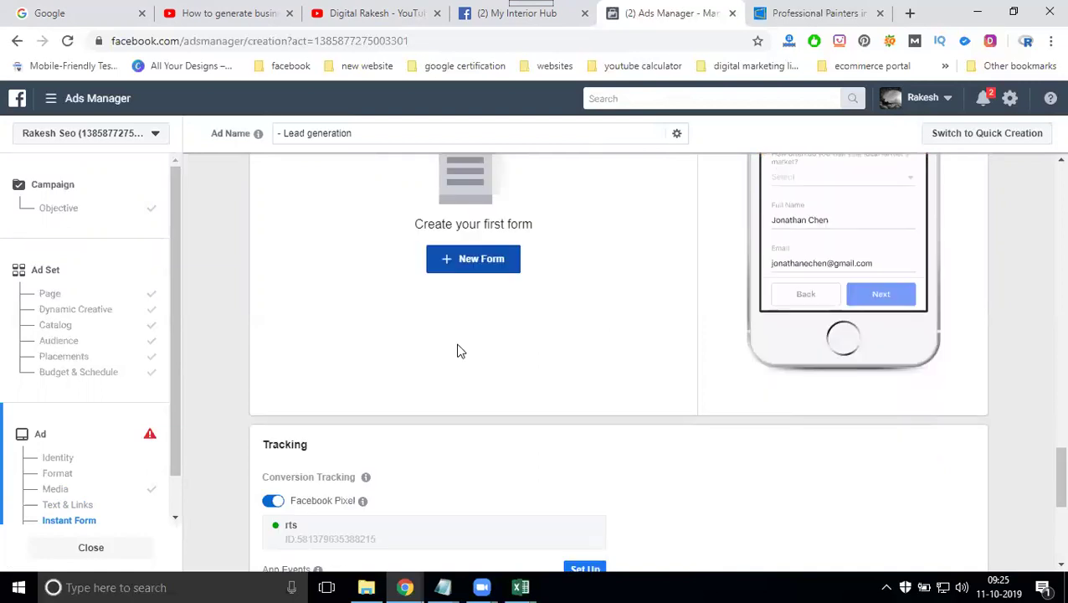
pyautogui.scroll(-4, 458, 352)
pyautogui.scroll(5, 457, 339)
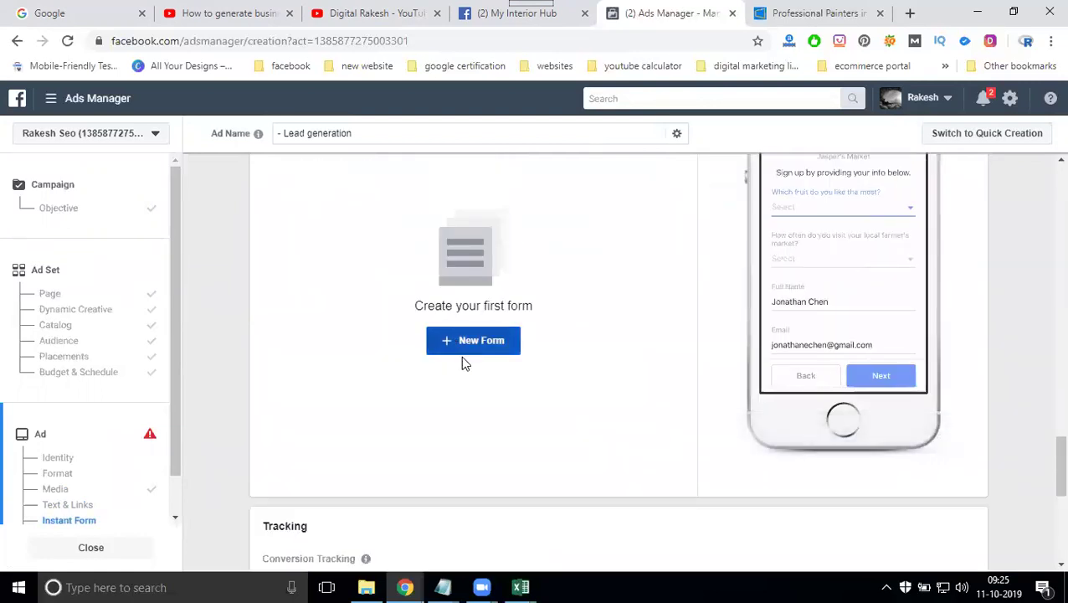
pyautogui.click(479, 349)
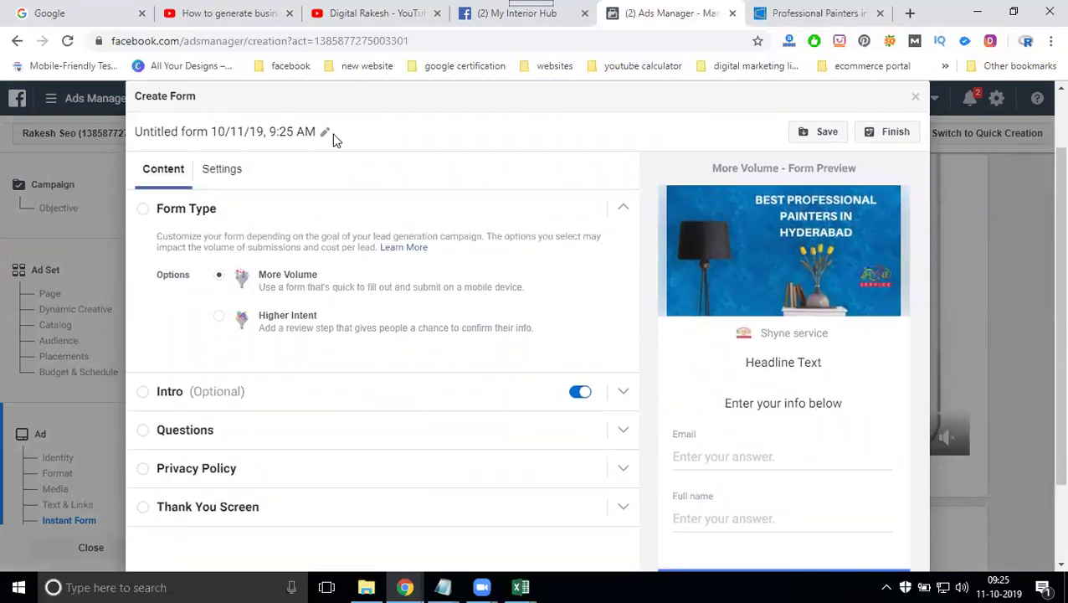
pyautogui.tripleClick(180, 132)
pyautogui.write('f')
pyautogui.press('BackSpace')
pyautogui.write('Shyne Service leads')
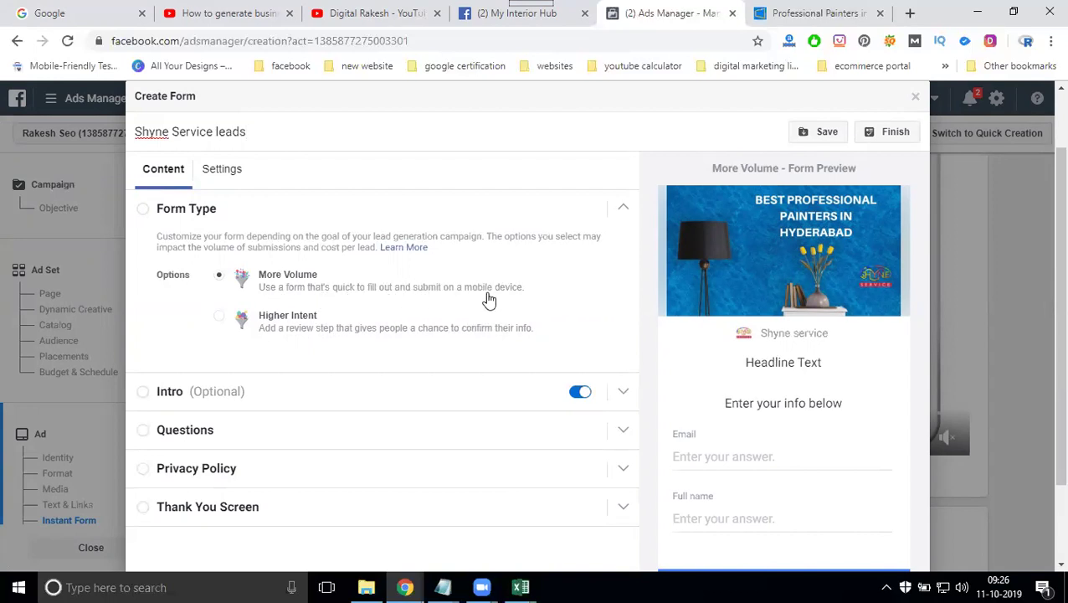
pyautogui.click(243, 402)
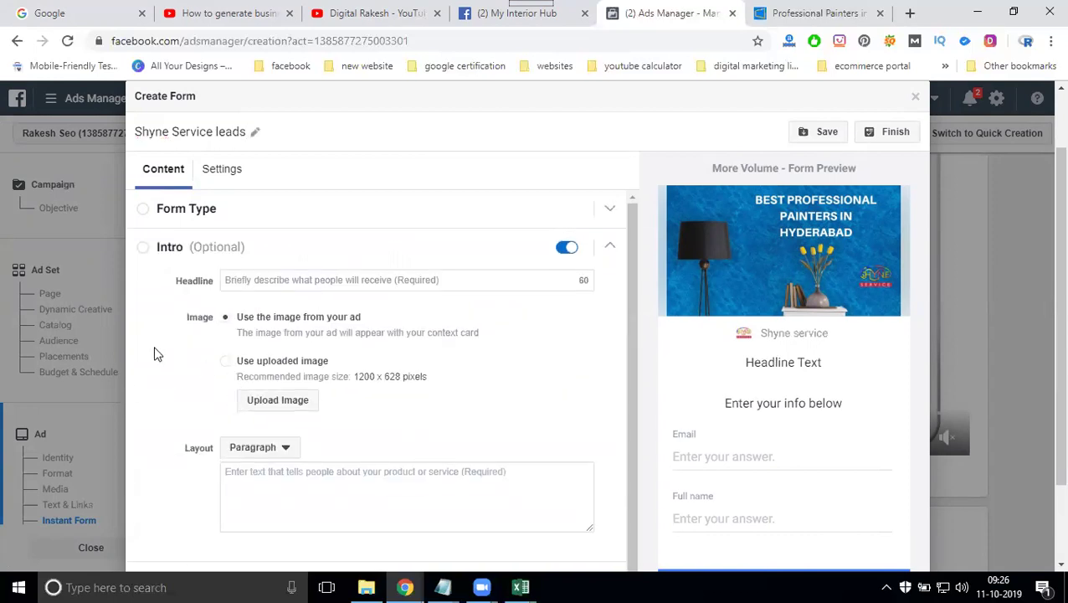
pyautogui.scroll(-1, 154, 353)
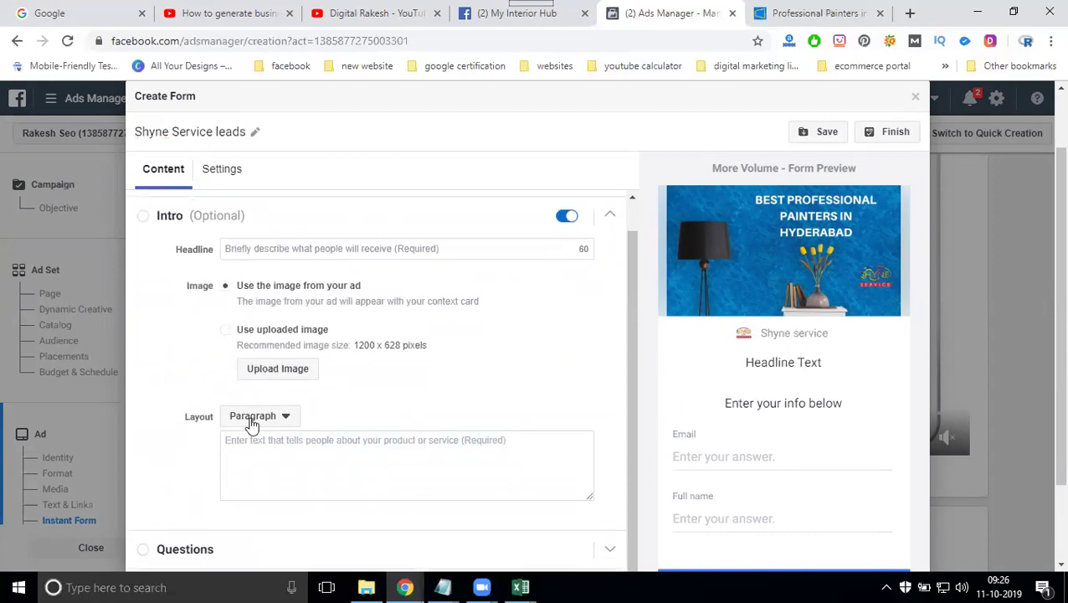
pyautogui.click(255, 442)
pyautogui.write('https://www.shyneservice.com/')
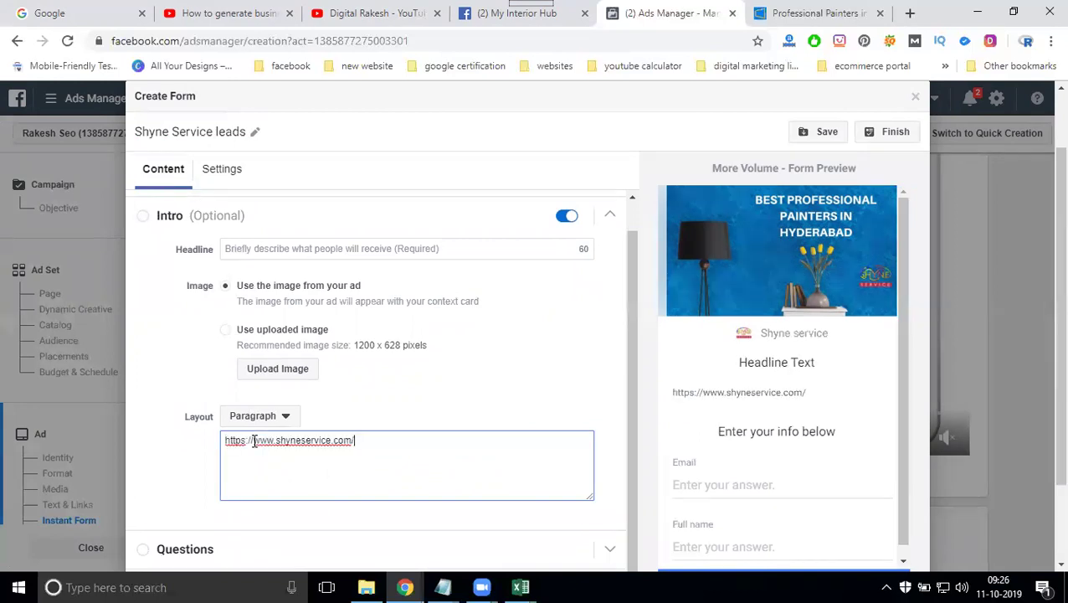
pyautogui.hotkey('ctrl', 'z')
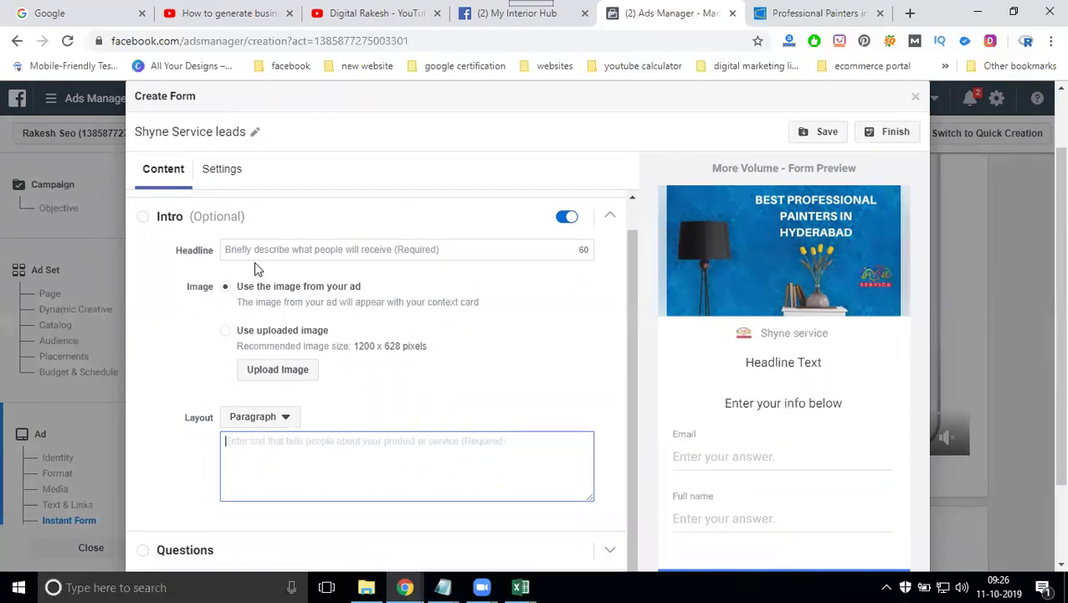
pyautogui.scroll(1, 253, 262)
# Step: Write "Professional Painters and painting services in hyderabad" in the Google tab's search box and copy it into the form's intro paragraph
pyautogui.click(72, 11)
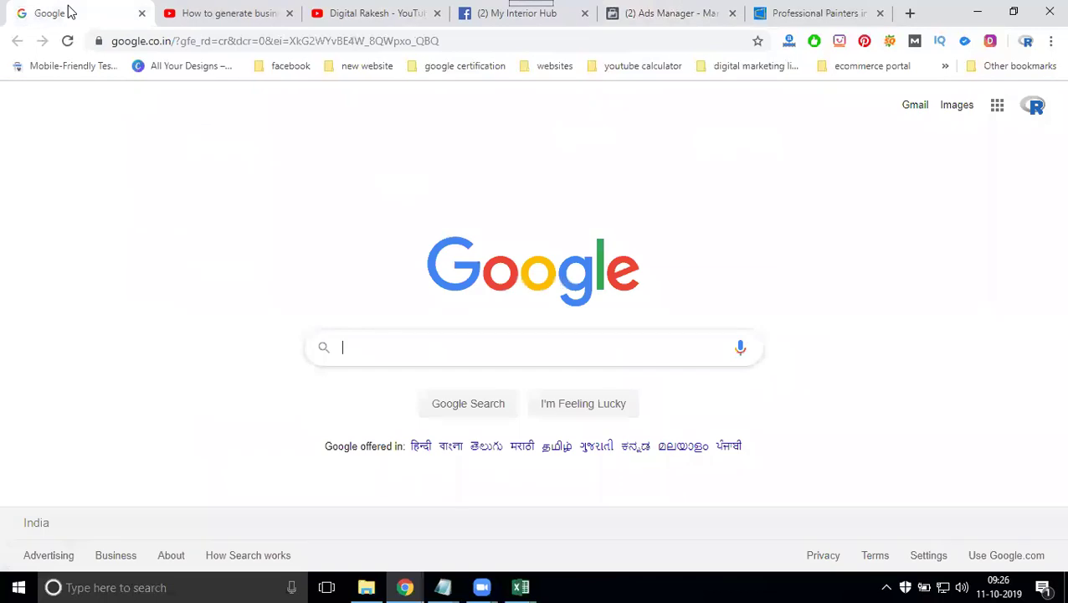
pyautogui.write('Prod')
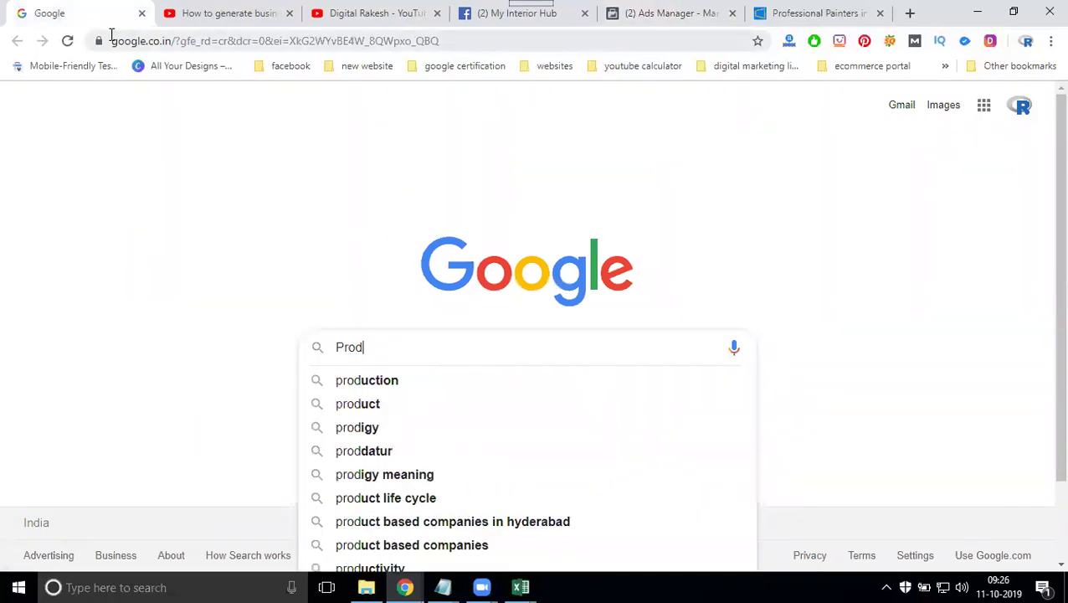
pyautogui.press('BackSpace')
pyautogui.write('fessional')
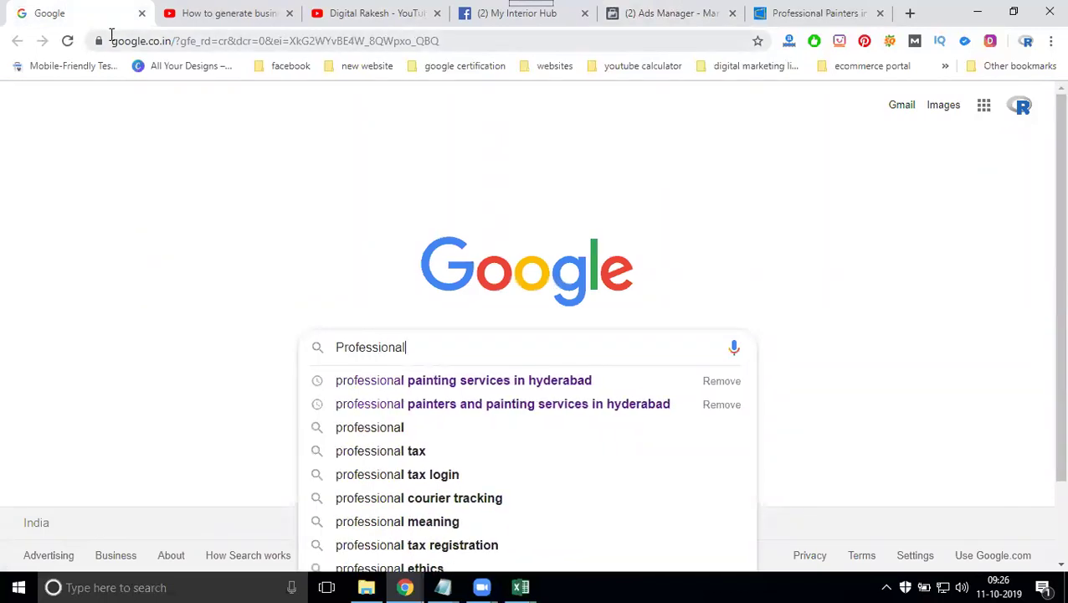
pyautogui.write(' Painters ')
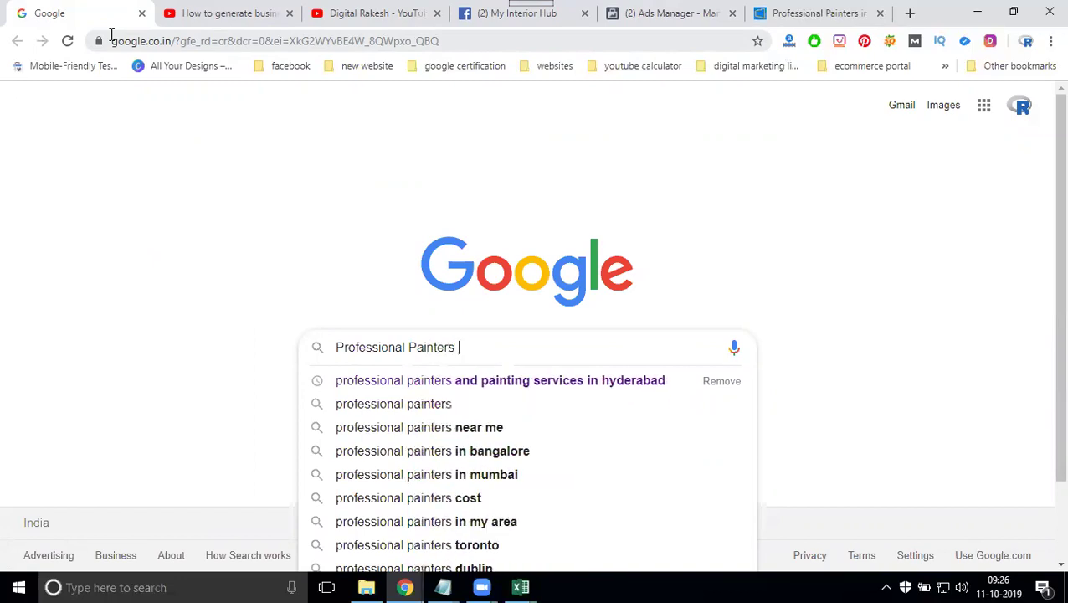
pyautogui.write('and painting')
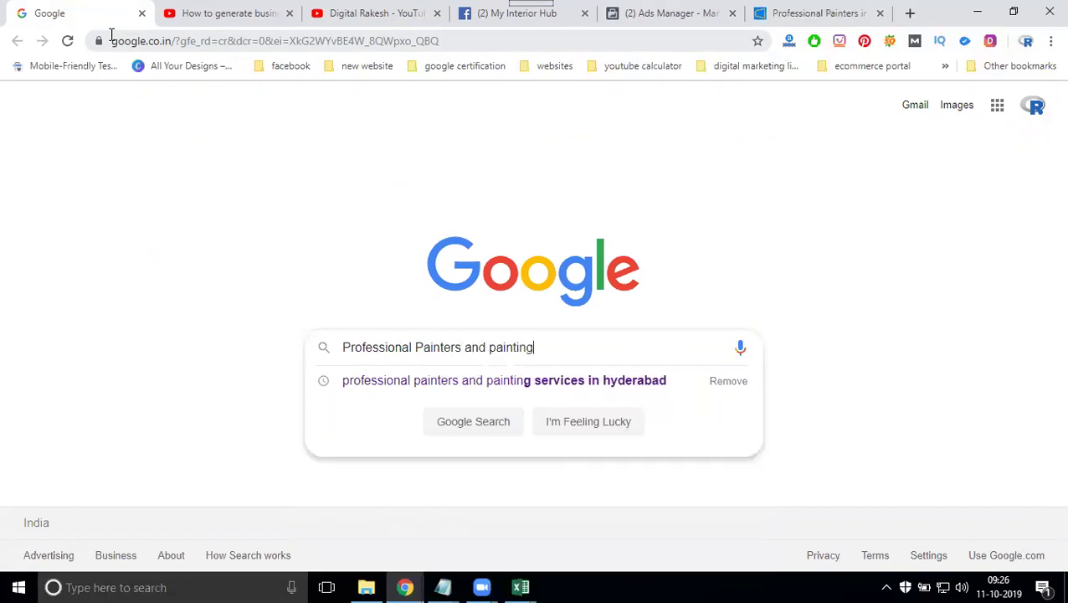
pyautogui.write(' services ')
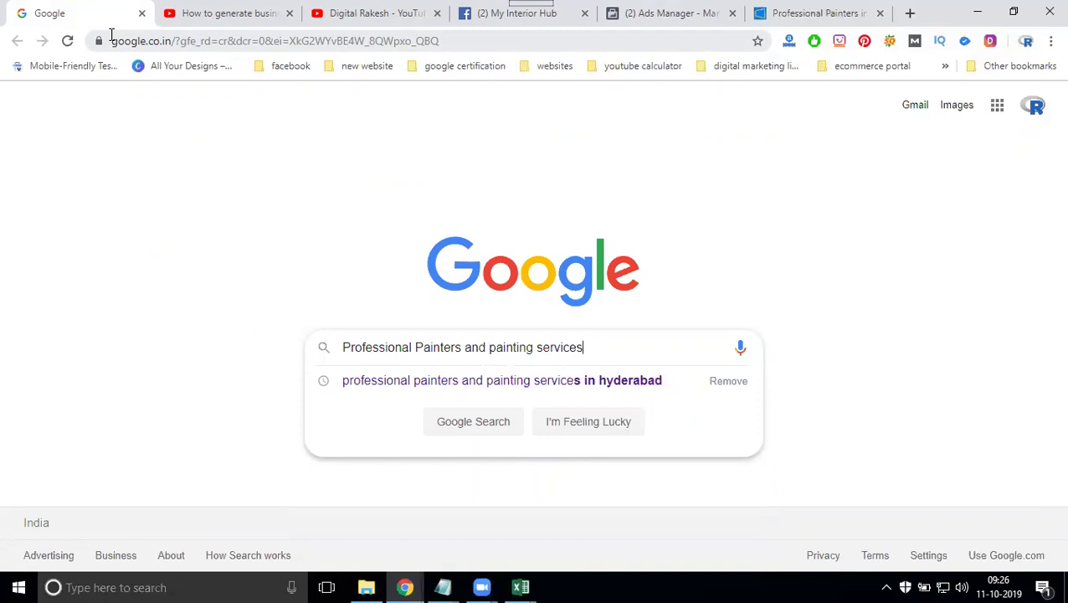
pyautogui.write('in hyderabad')
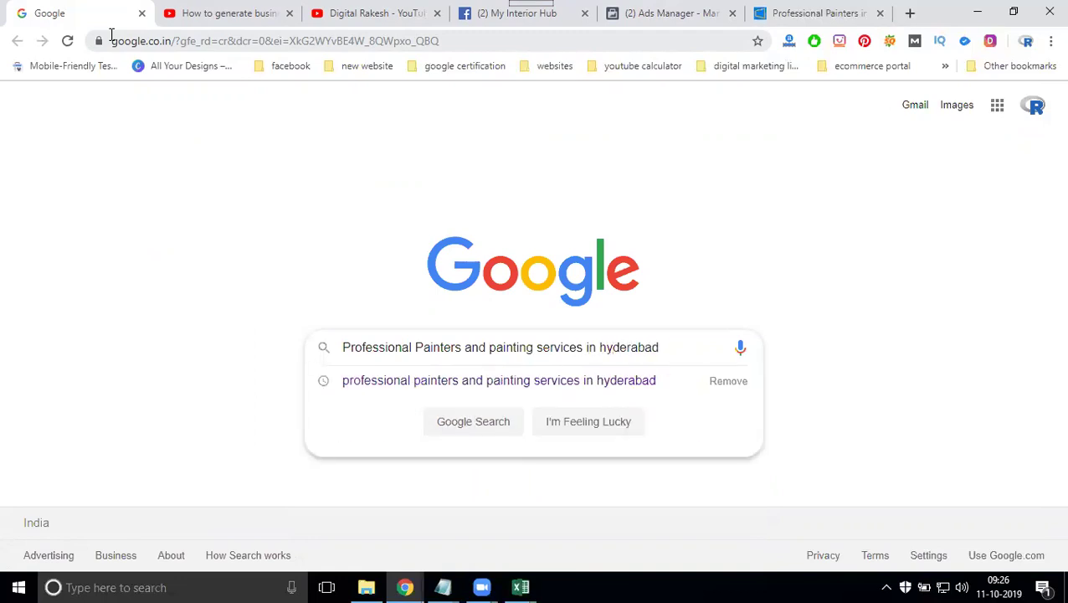
pyautogui.hotkey('ctrl', 'a')
pyautogui.hotkey('ctrl', 'c')
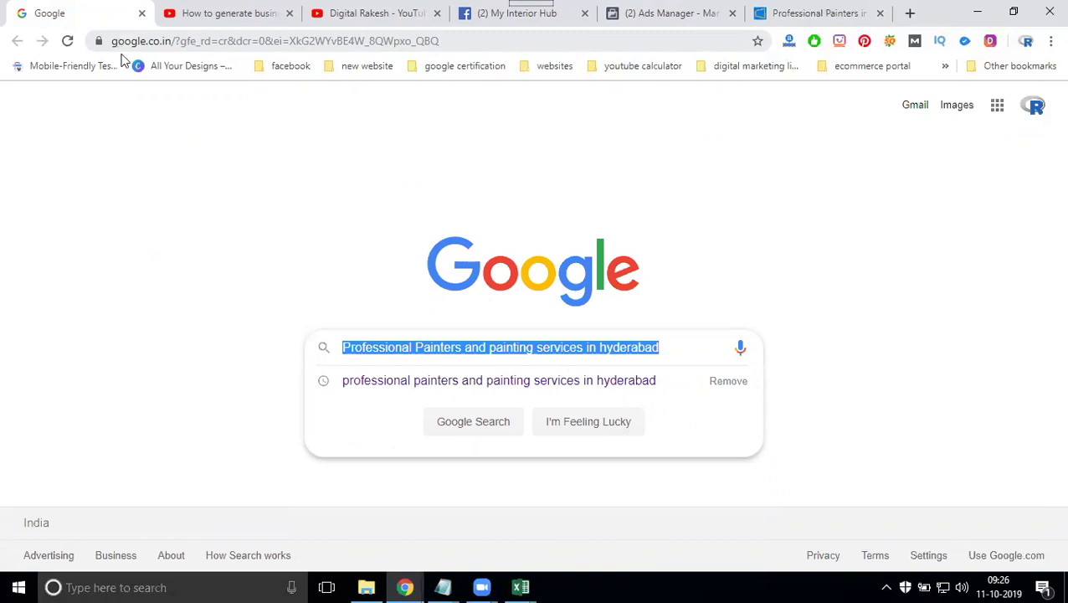
pyautogui.click(623, 14)
pyautogui.hotkey('ctrl', 'v')
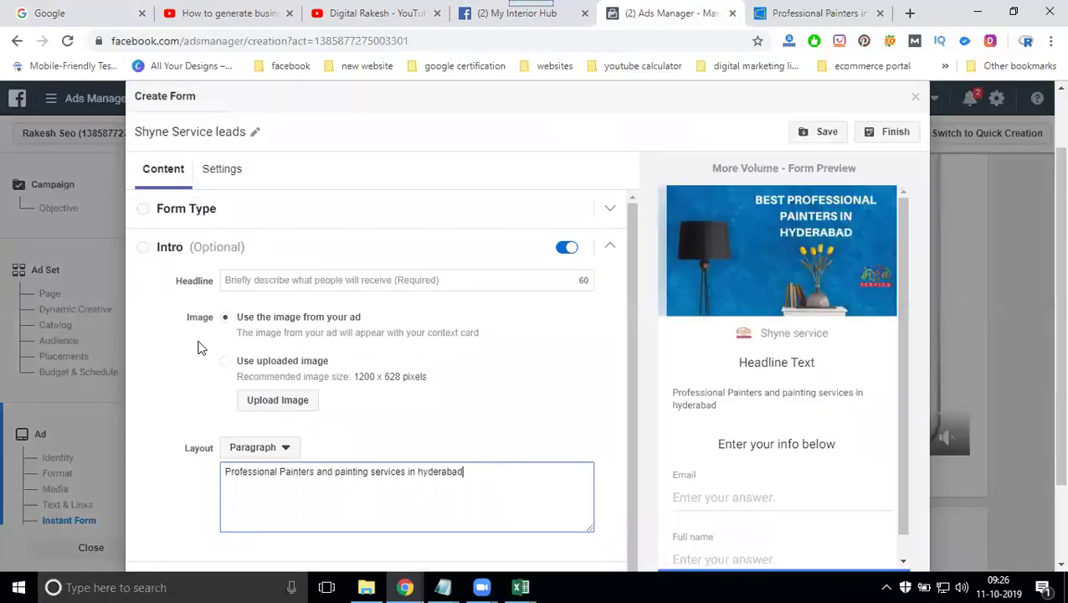
# Step: Set the form's intro headline to "Shyne Service"
pyautogui.scroll(-1, 204, 315)
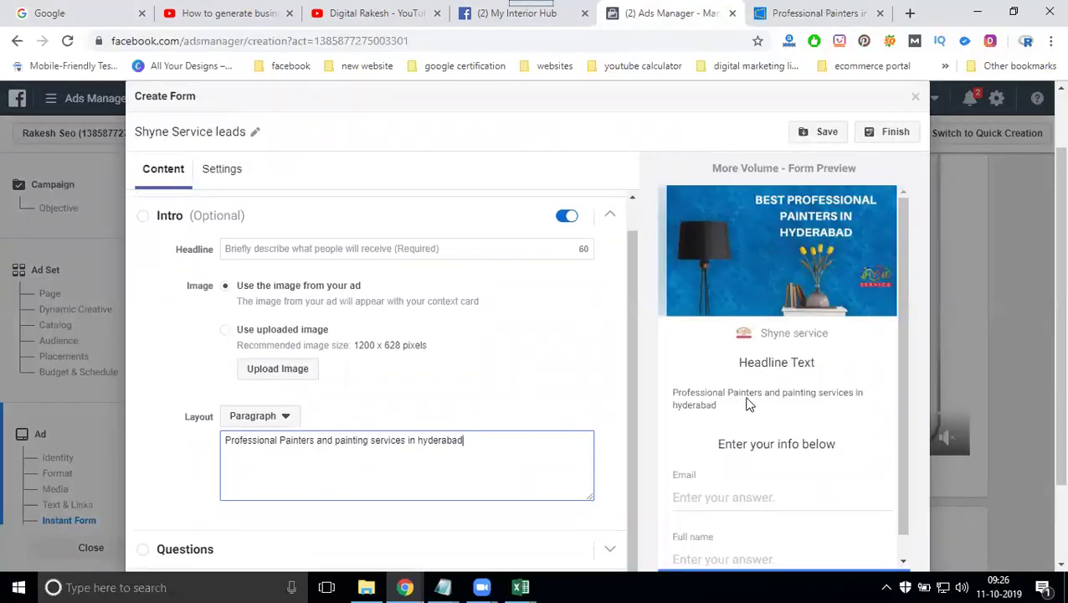
pyautogui.scroll(1, 374, 314)
pyautogui.click(371, 284)
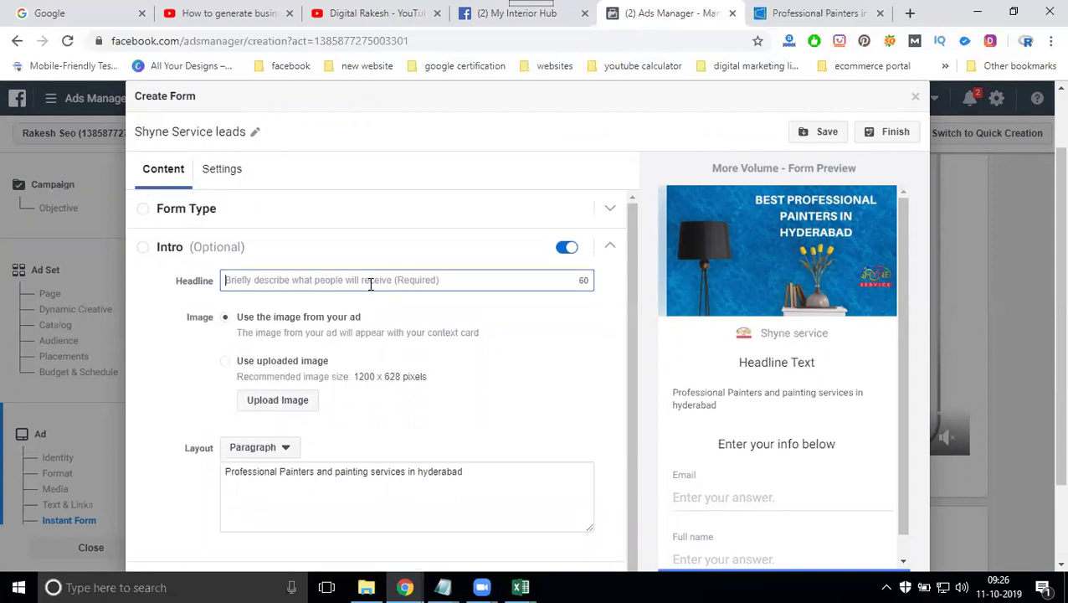
pyautogui.write('Shyn')
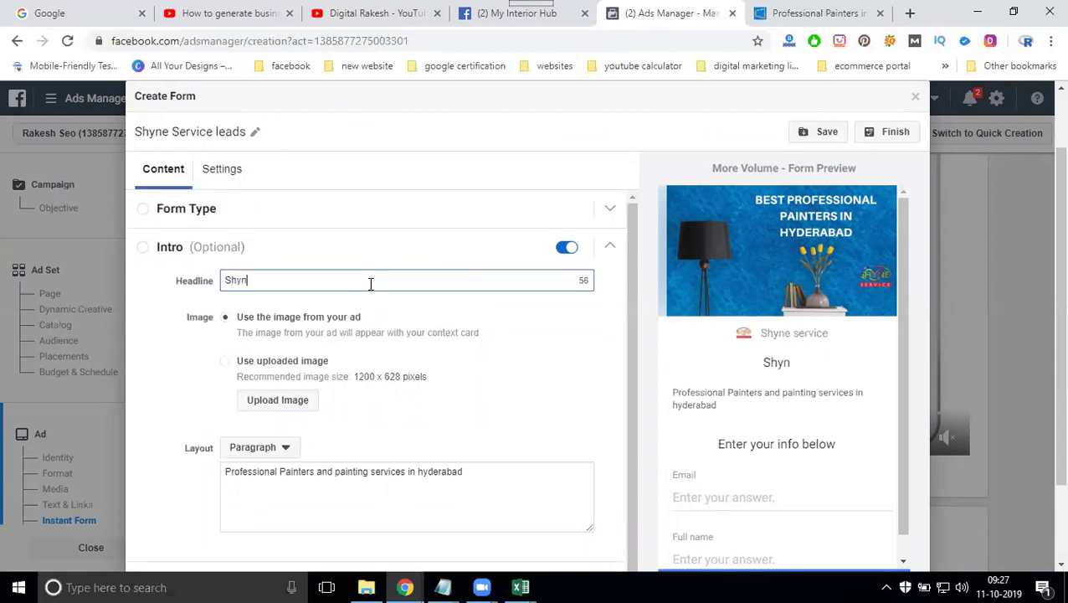
pyautogui.write('e Service')
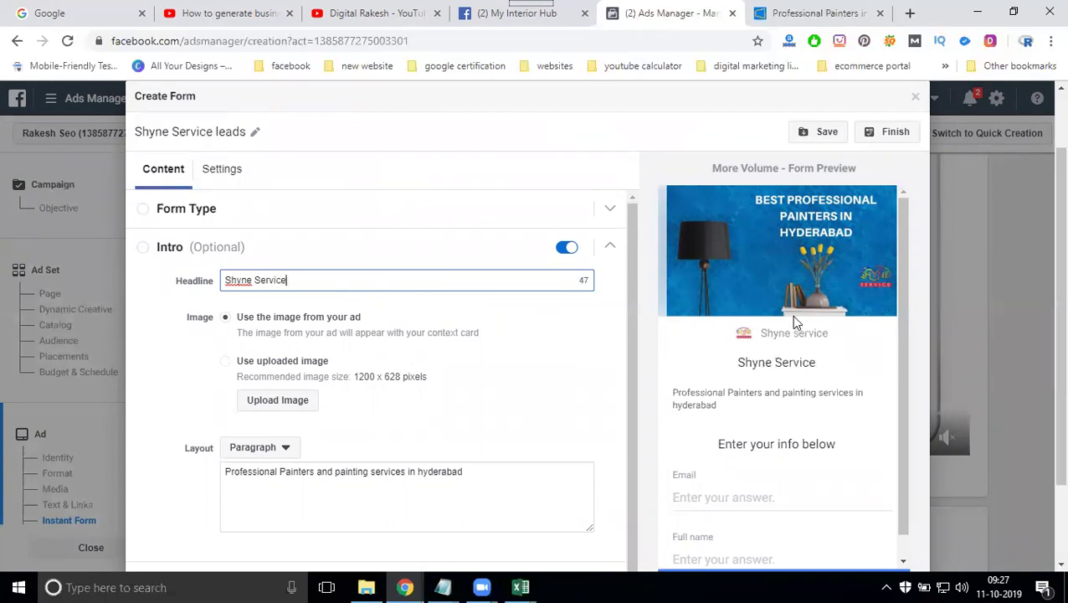
# Step: Page through the form preview from the first screen to the thank you screen
pyautogui.scroll(-1, 795, 322)
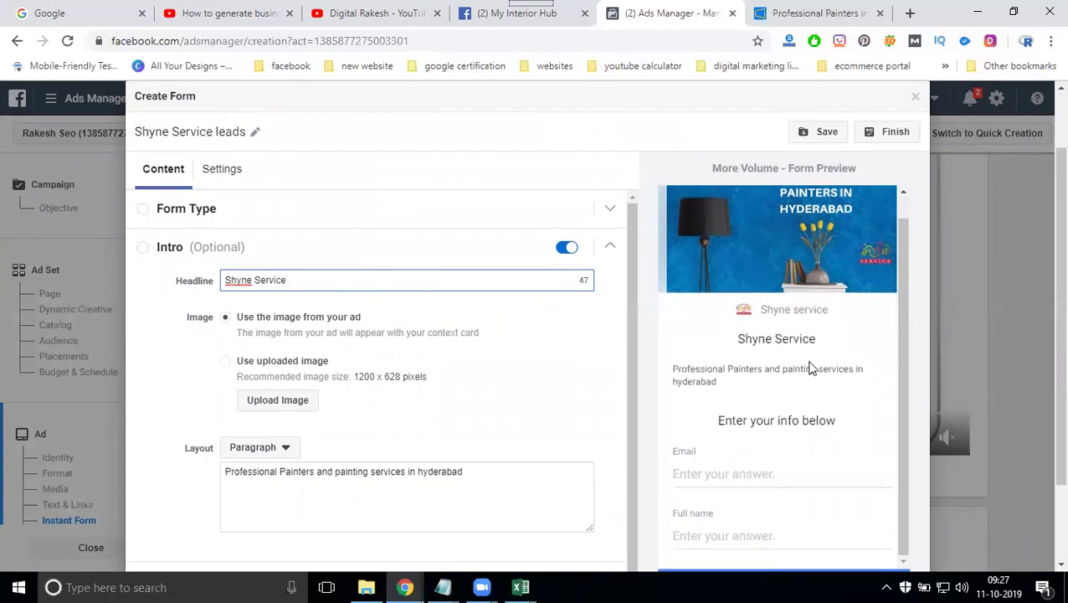
pyautogui.scroll(-3, 810, 368)
pyautogui.click(898, 515)
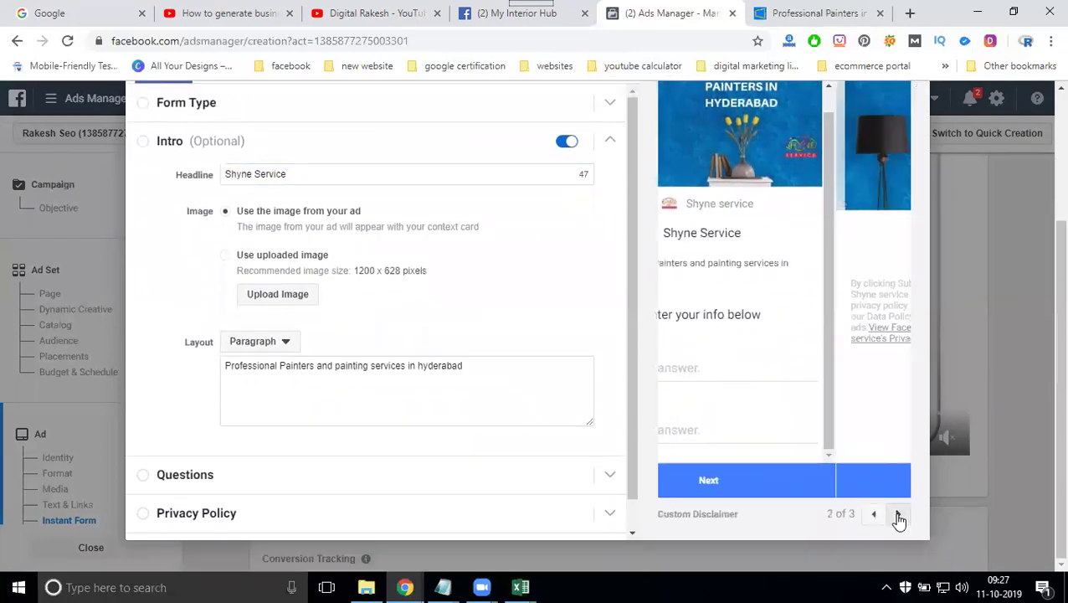
pyautogui.click(898, 515)
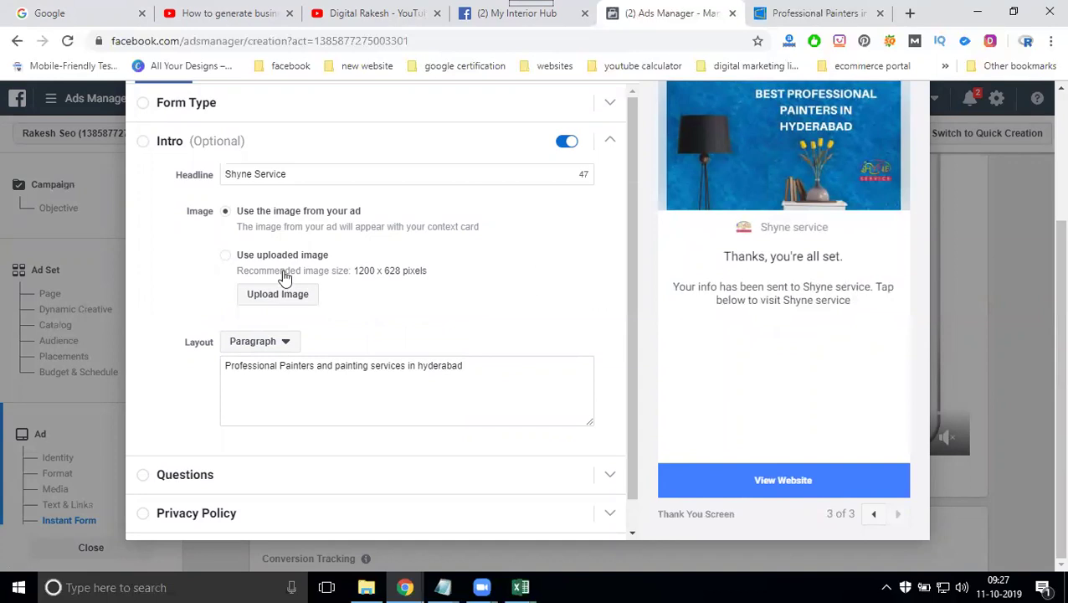
# Step: Add a phone number contact question to the form's Questions section
pyautogui.scroll(1, 227, 276)
pyautogui.scroll(-1, 231, 285)
pyautogui.scroll(-1, 186, 303)
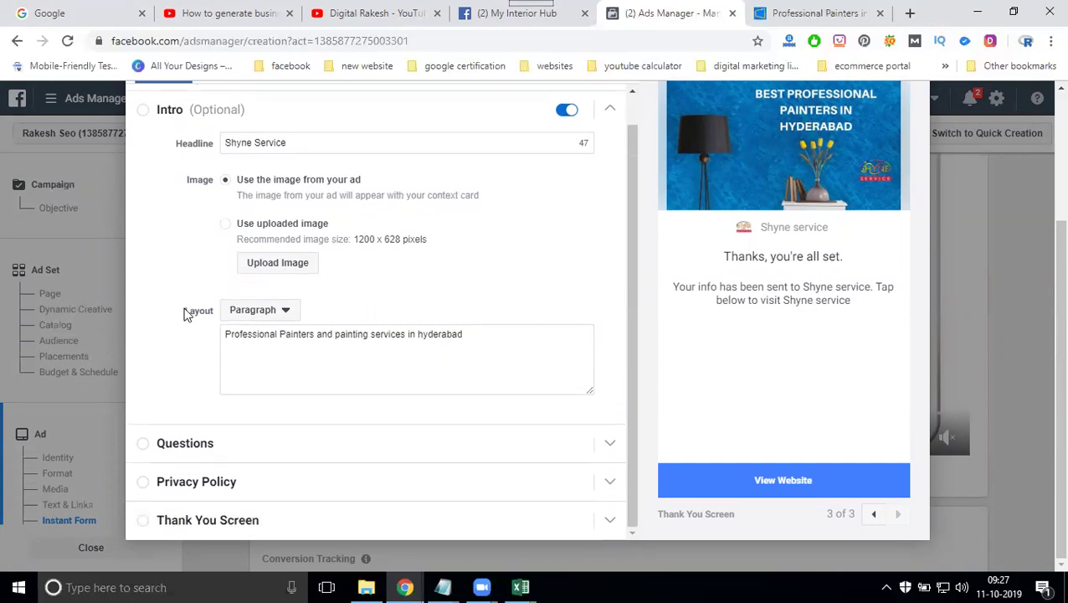
pyautogui.click(201, 446)
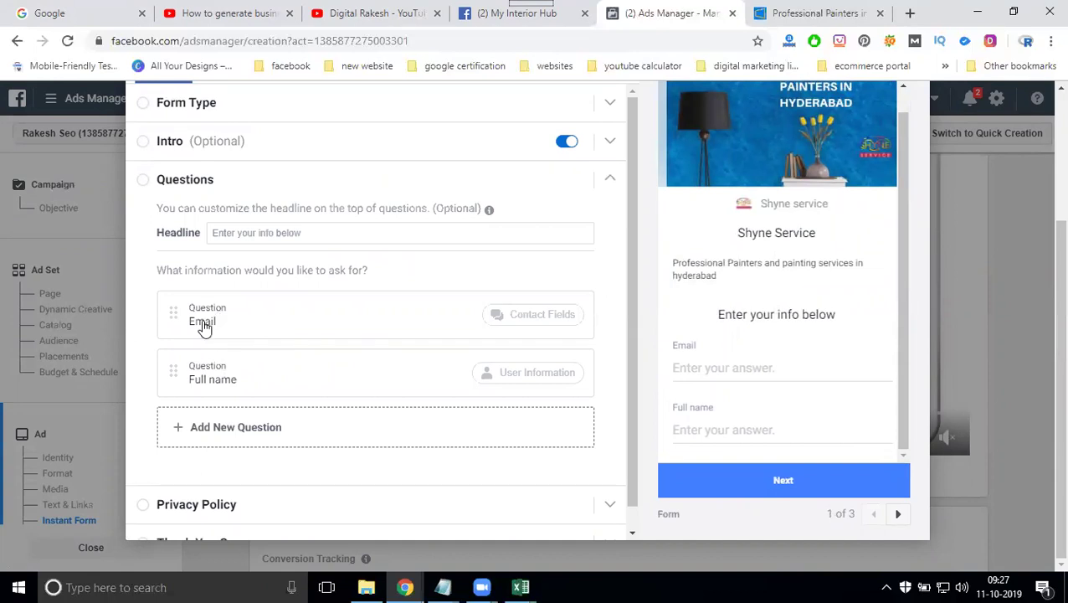
pyautogui.click(212, 427)
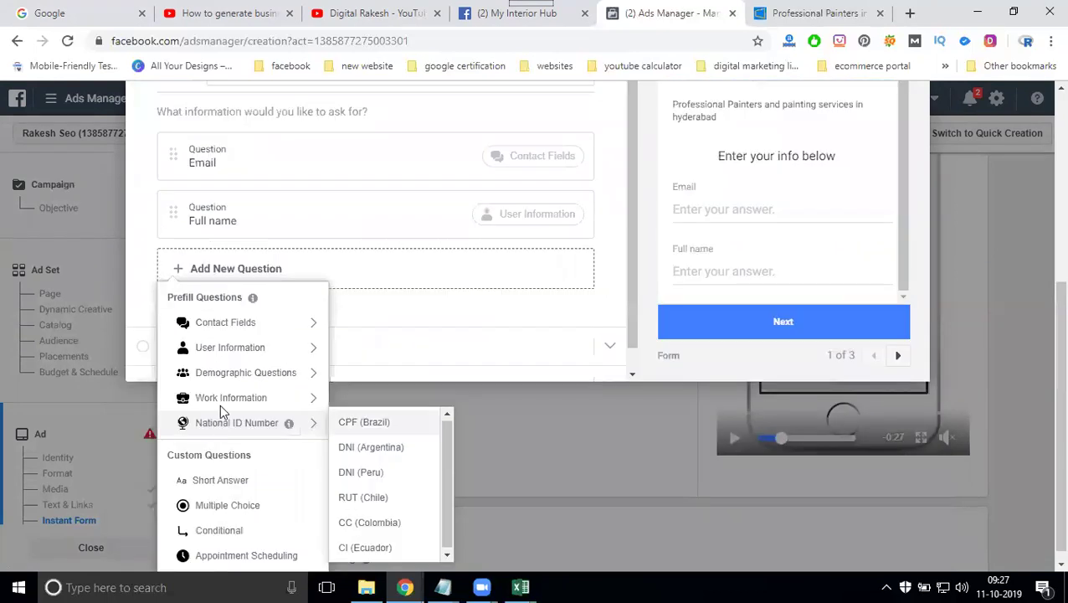
pyautogui.moveTo(251, 320)
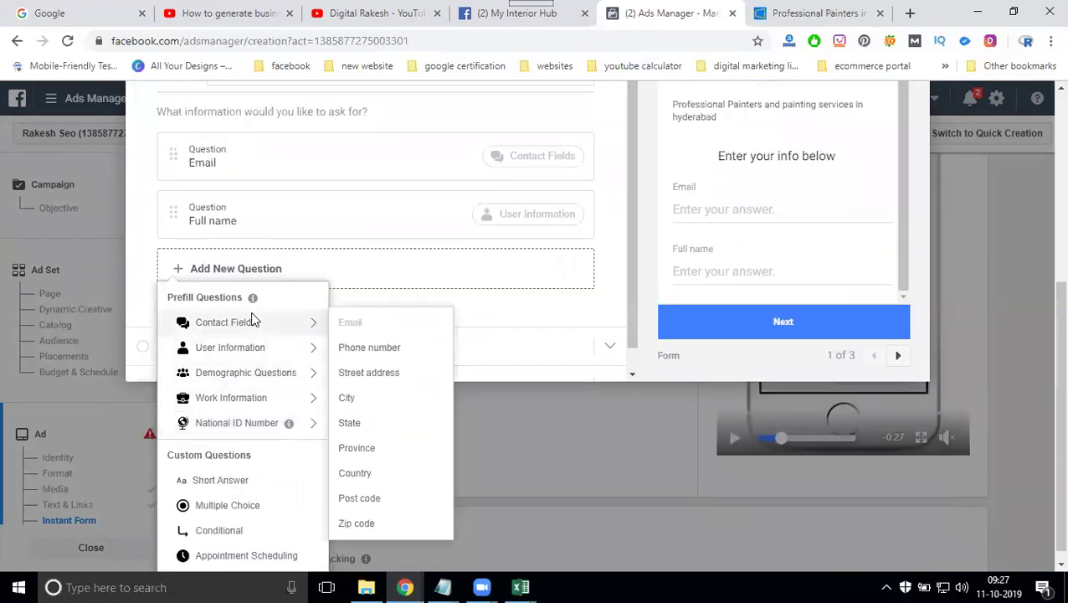
pyautogui.click(350, 348)
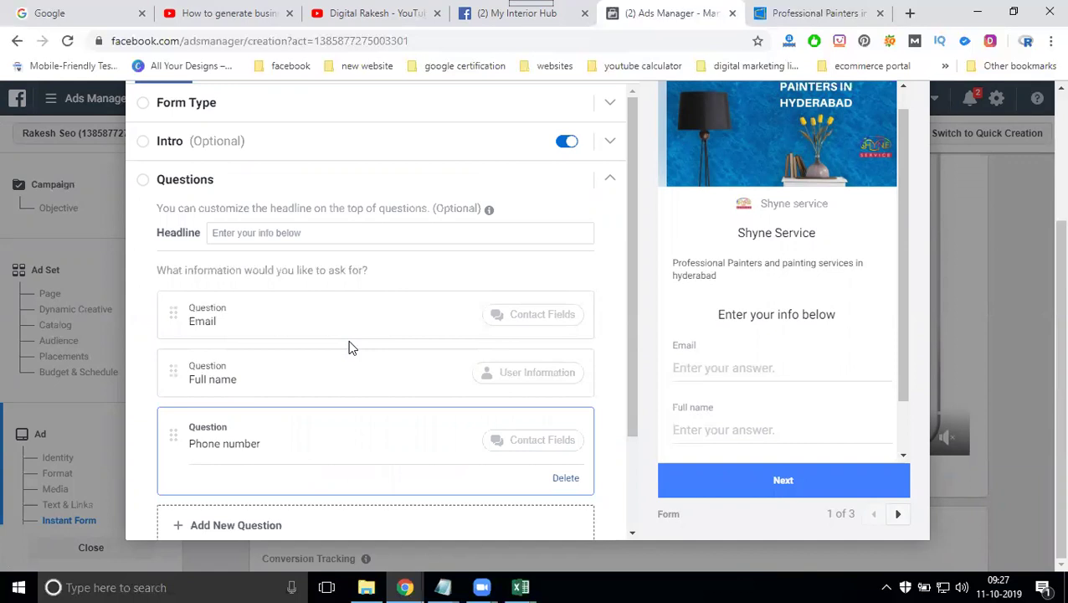
# Step: Reorder the form's questions to full name, phone number and email
pyautogui.moveTo(267, 386); pyautogui.dragTo(267, 314)
pyautogui.moveTo(172, 371); pyautogui.dragTo(171, 298)
pyautogui.moveTo(173, 422); pyautogui.dragTo(176, 350)
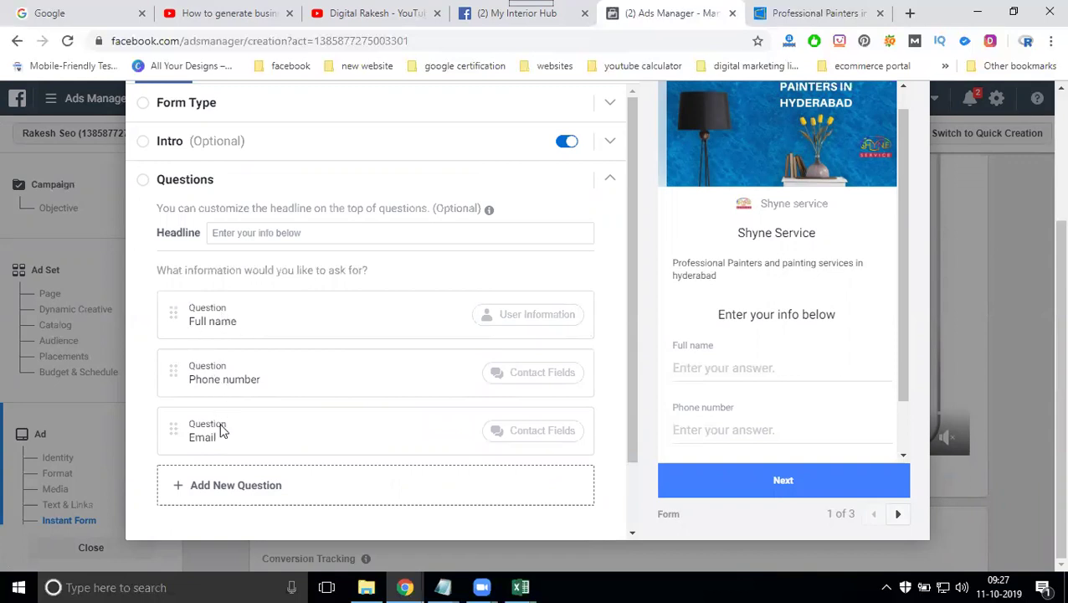
pyautogui.scroll(-1, 345, 357)
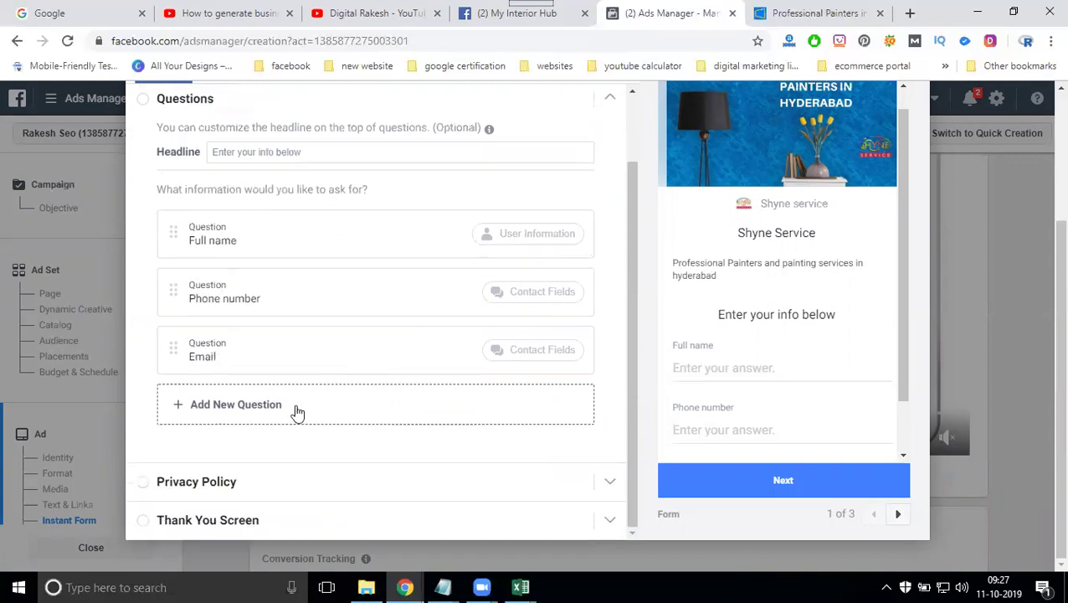
pyautogui.click(201, 481)
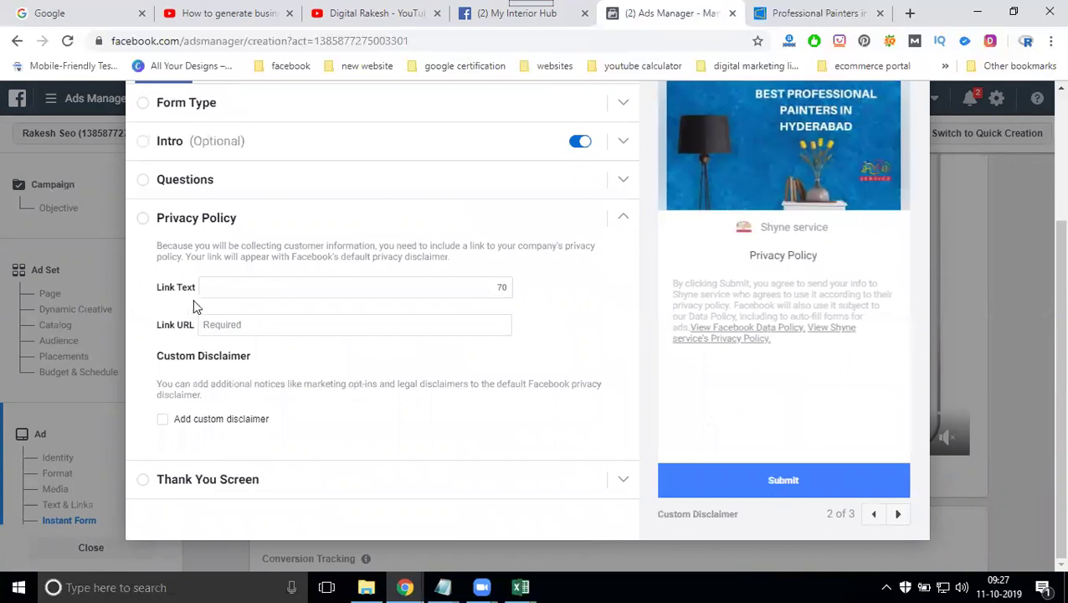
pyautogui.click(224, 291)
pyautogui.write('Professional Painters and painting services in hyderabad')
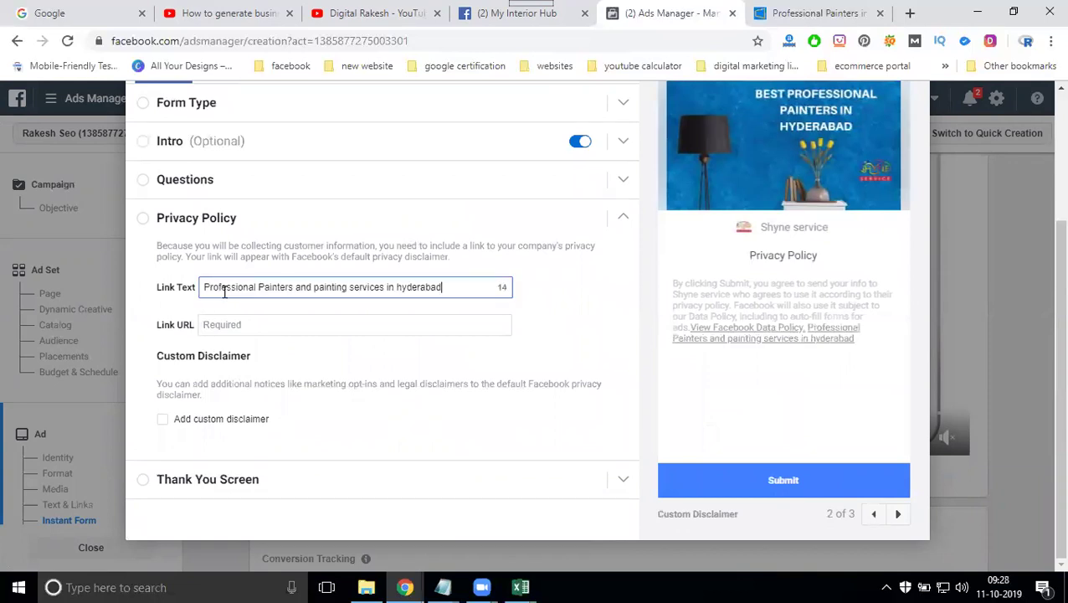
pyautogui.click(764, 14)
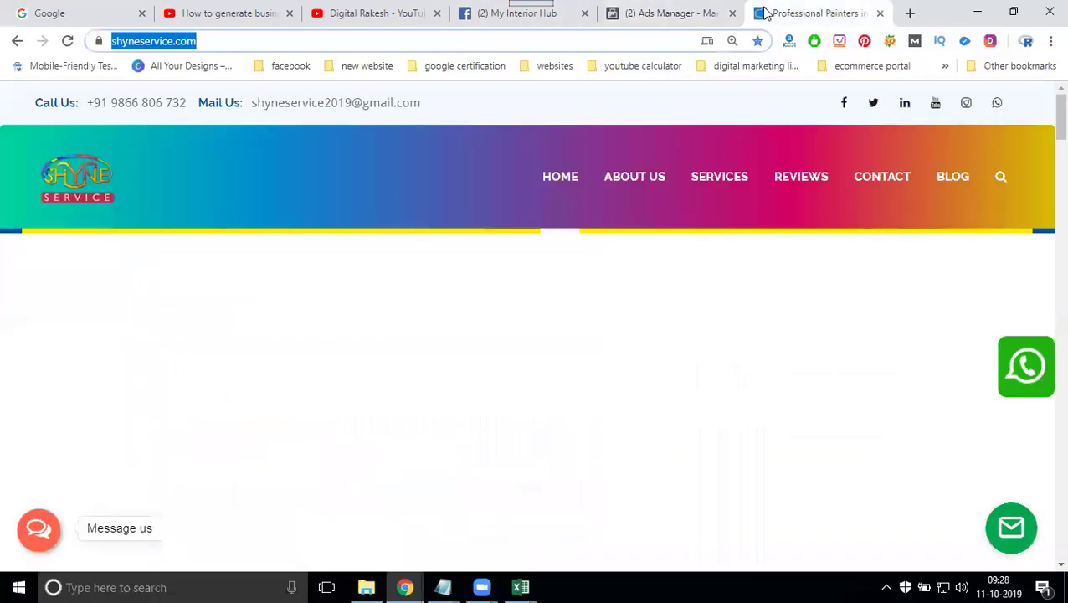
pyautogui.click(670, 14)
pyautogui.click(335, 326)
pyautogui.write('https://www.shyneservice.com/')
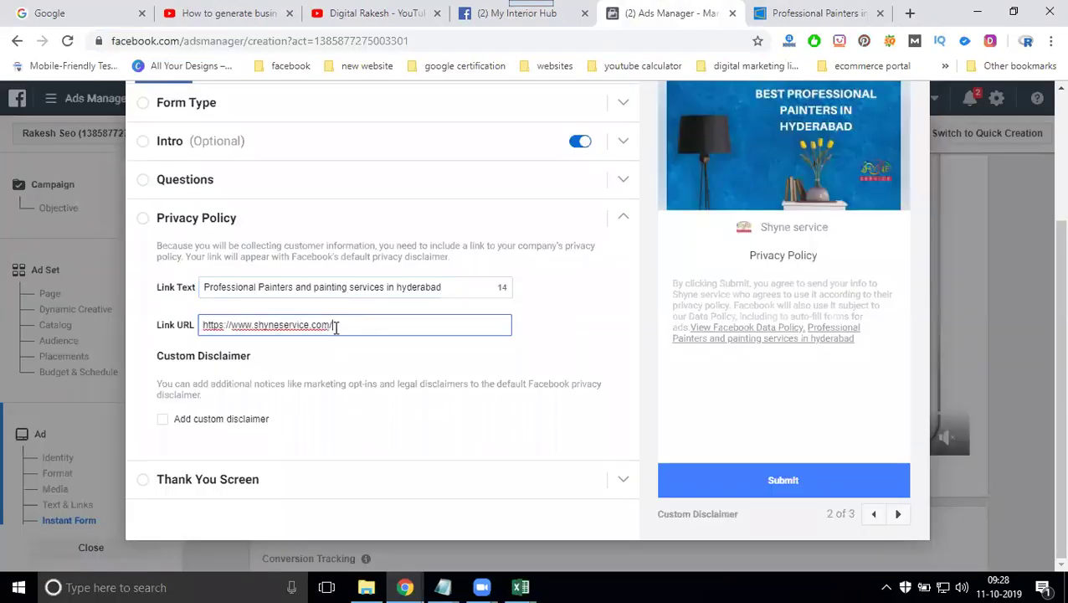
# Step: Replace the thank you screen's headline with "Thank You for contact, well get back soon"
pyautogui.click(261, 483)
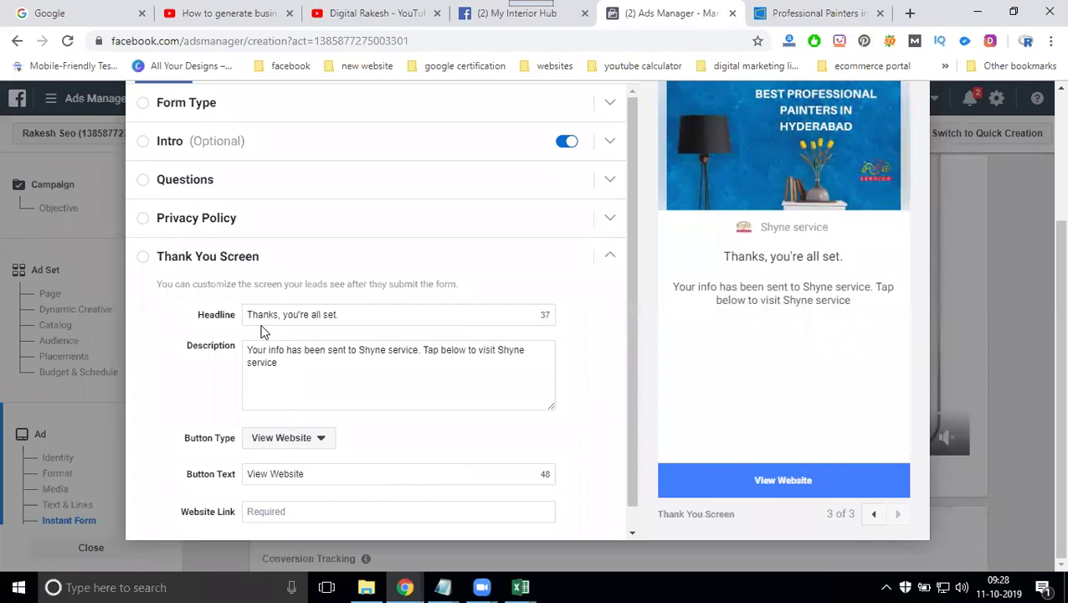
pyautogui.moveTo(284, 314); pyautogui.dragTo(364, 314)
pyautogui.tripleClick(365, 314)
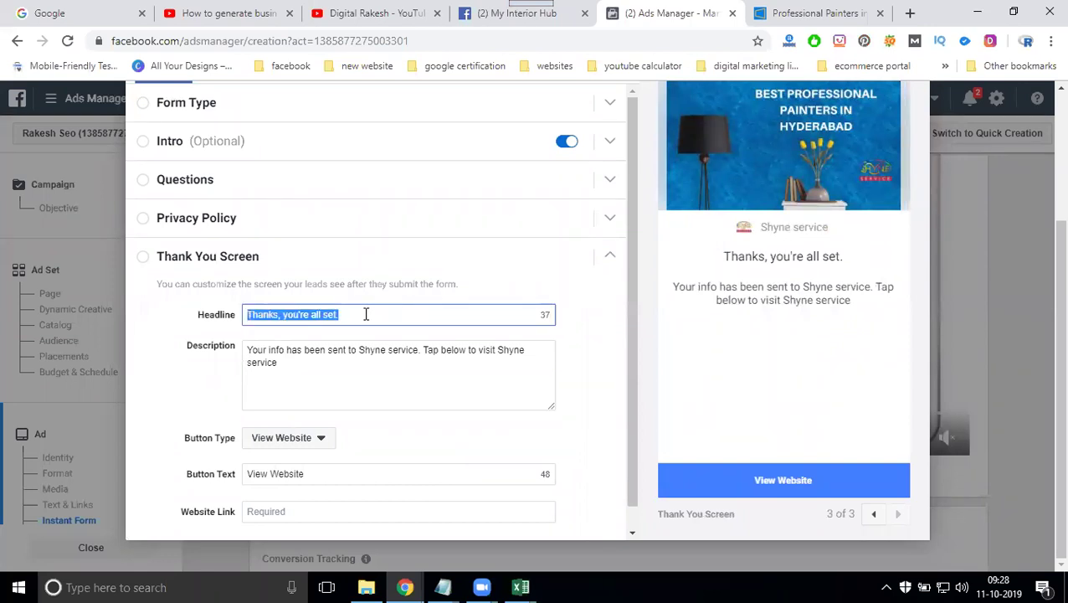
pyautogui.write('Thank You for')
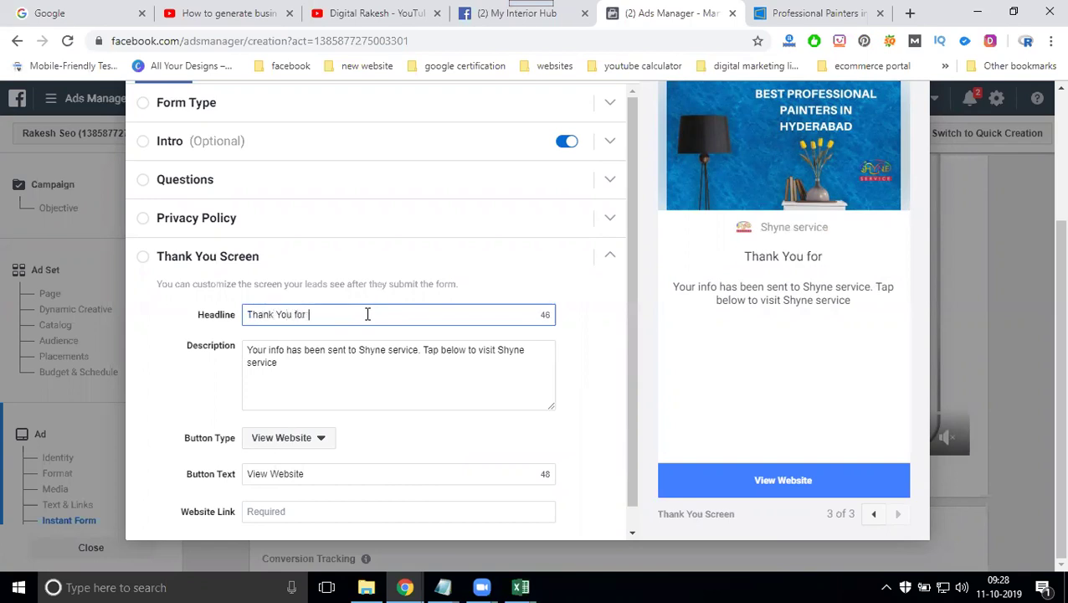
pyautogui.write(' contact')
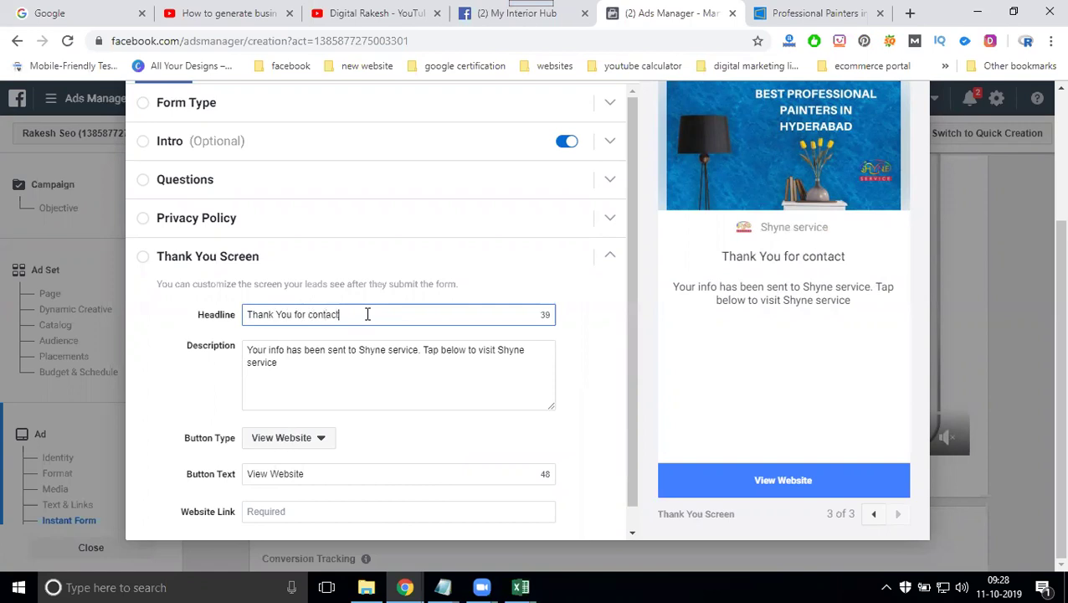
pyautogui.write(', well ')
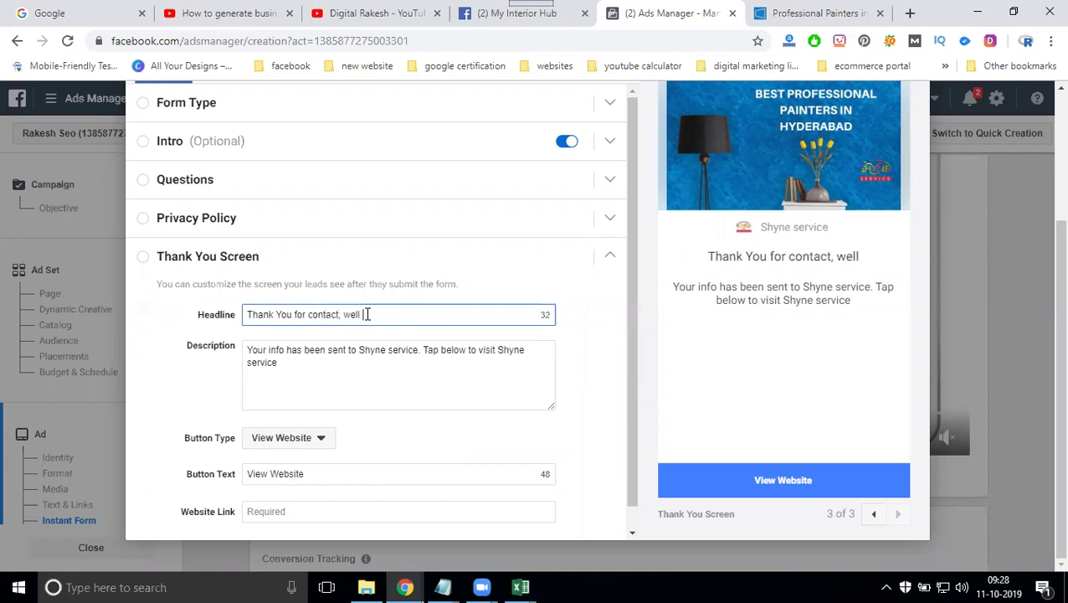
pyautogui.write('get back s')
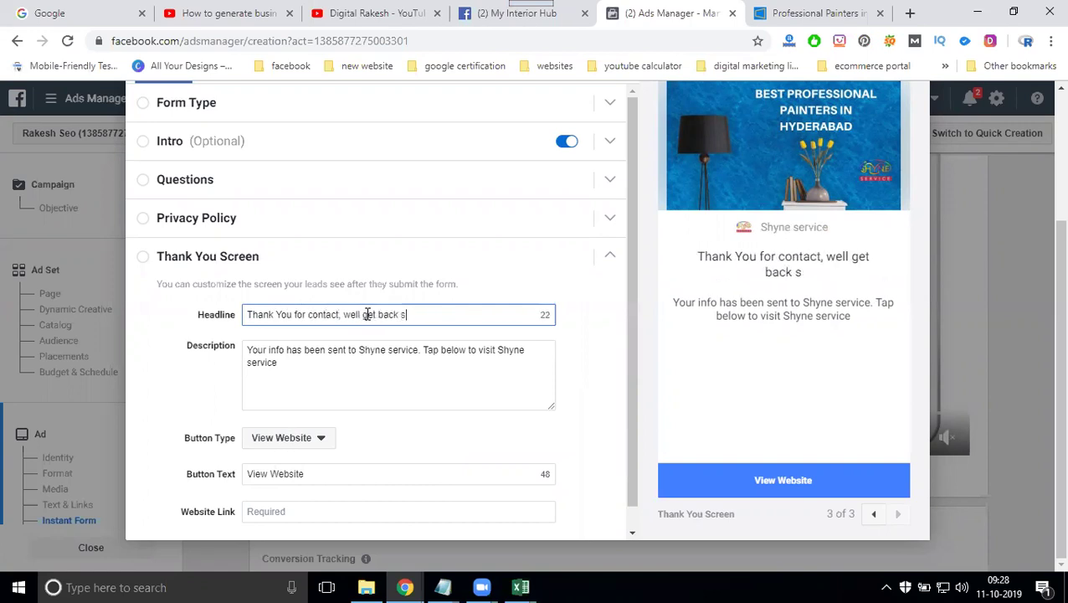
pyautogui.write('oon')
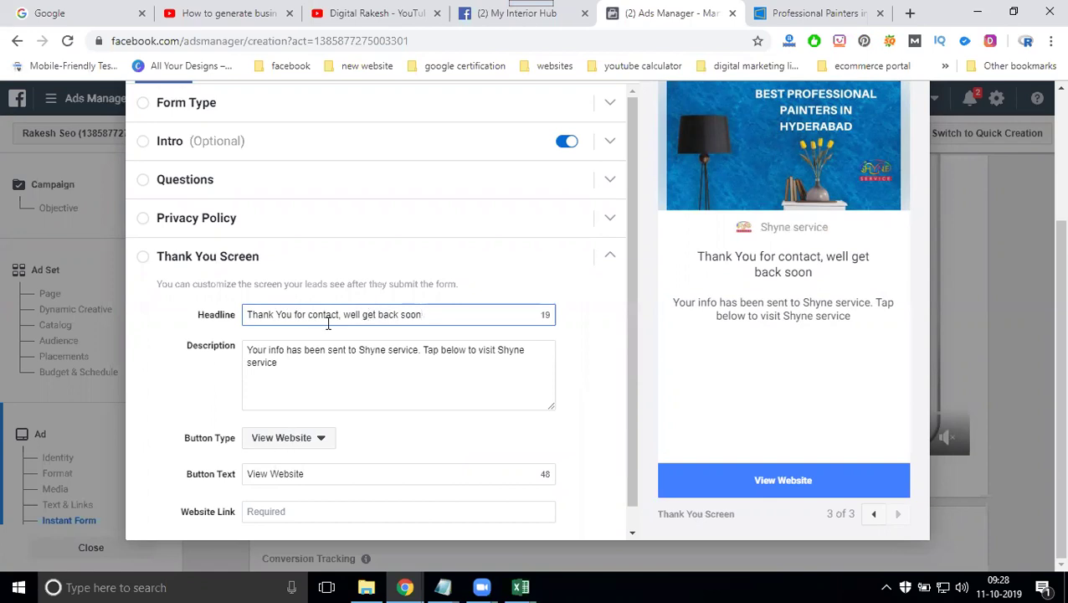
# Step: Change the headline's ending to "for more details call -" followed by the business phone number copied from the Shyne Service website
pyautogui.moveTo(345, 315); pyautogui.dragTo(428, 315)
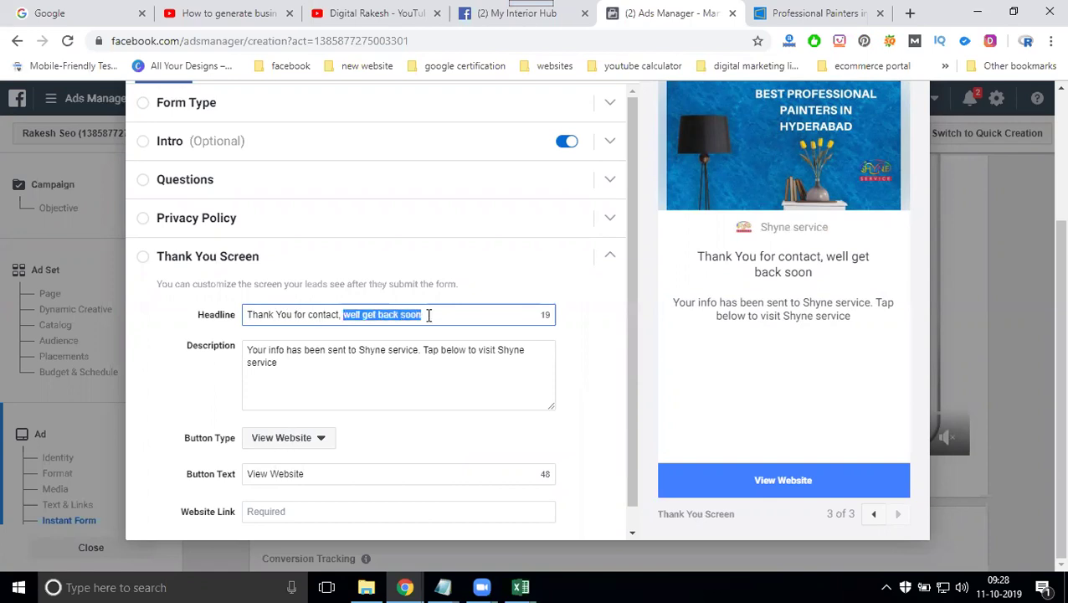
pyautogui.write('for m')
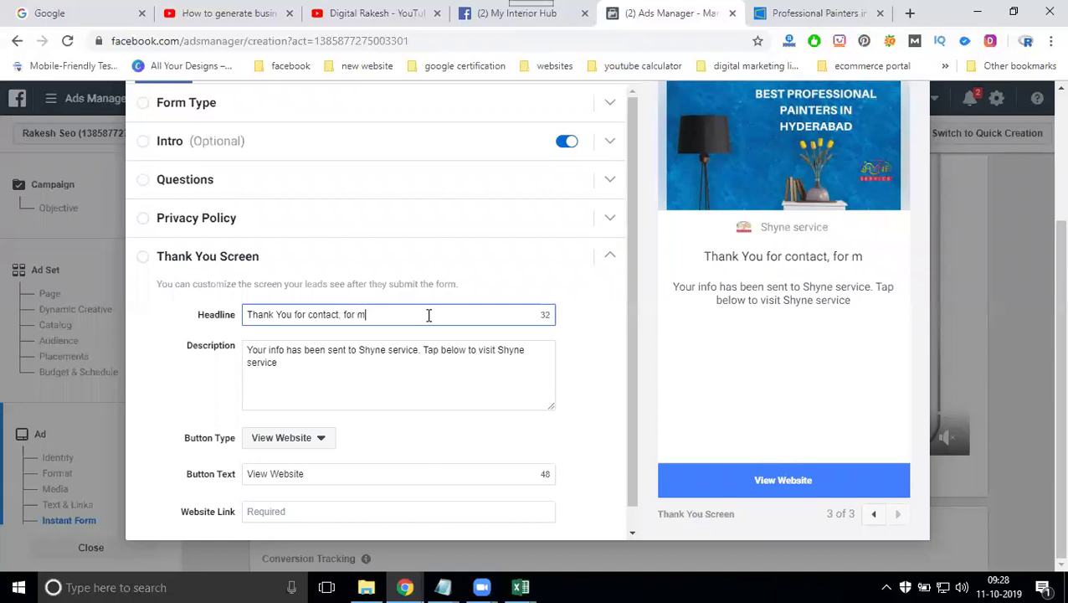
pyautogui.write('ore deta')
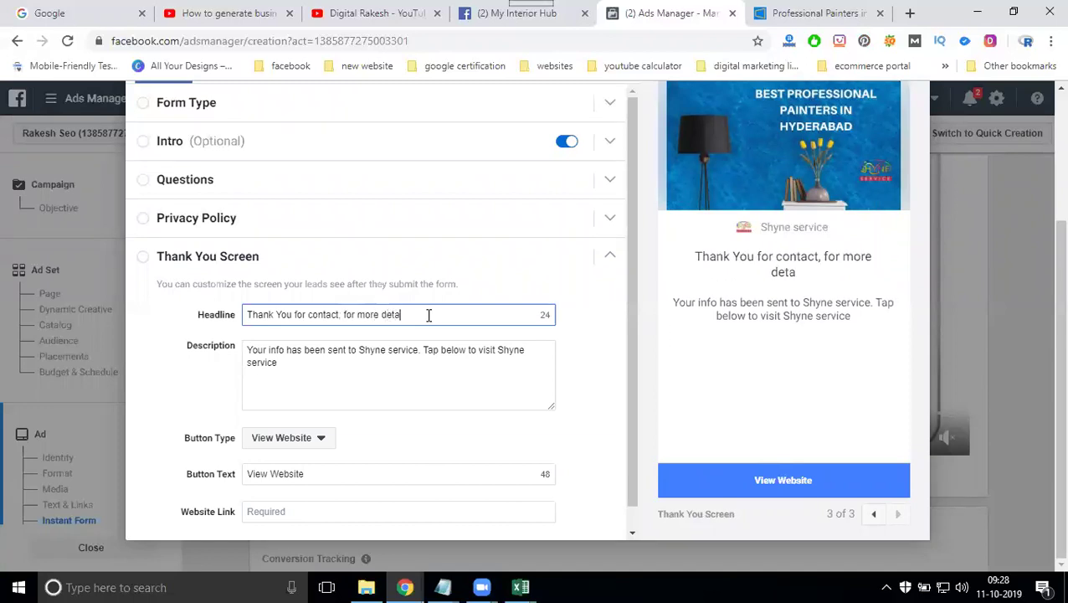
pyautogui.write('ils call -')
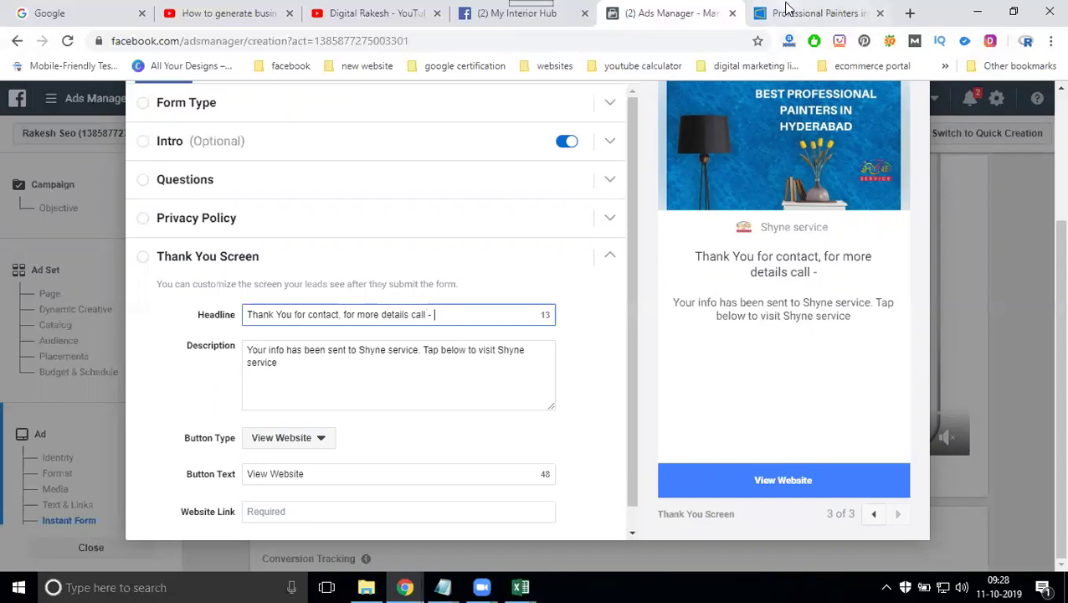
pyautogui.click(792, 13)
pyautogui.moveTo(191, 104); pyautogui.dragTo(86, 105)
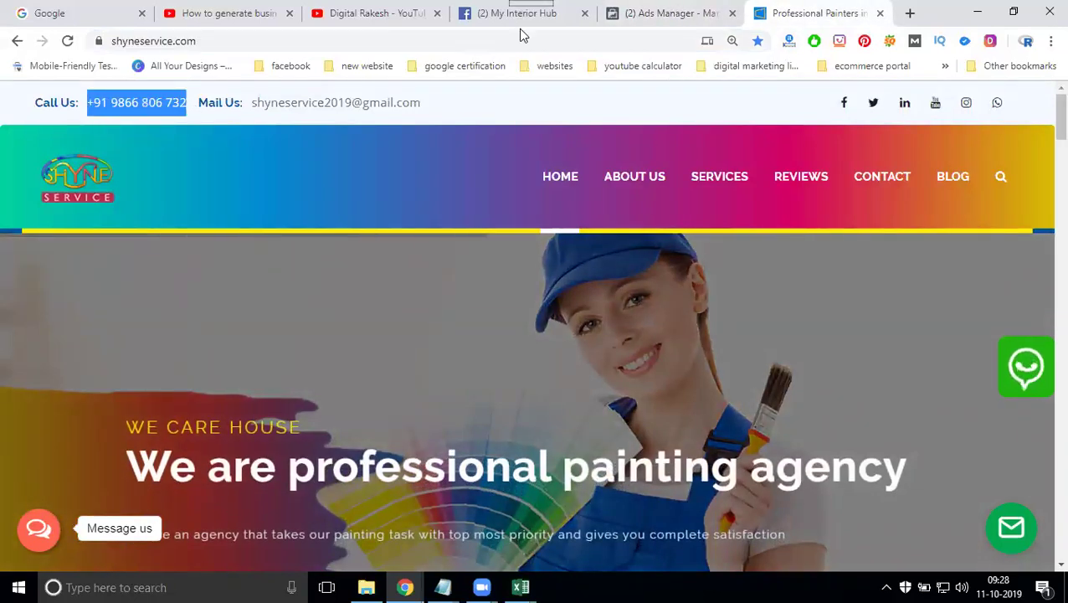
pyautogui.click(634, 13)
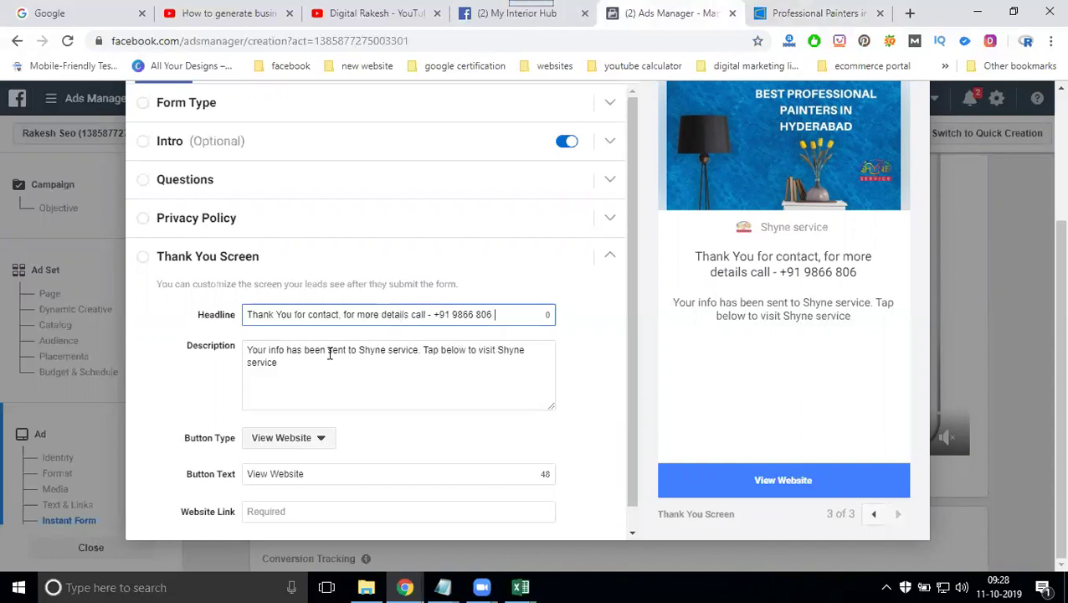
# Step: Replace the thank you description with "Thank You for contact, for more details click below website link.", reusing the headline's opening words
pyautogui.click(286, 356)
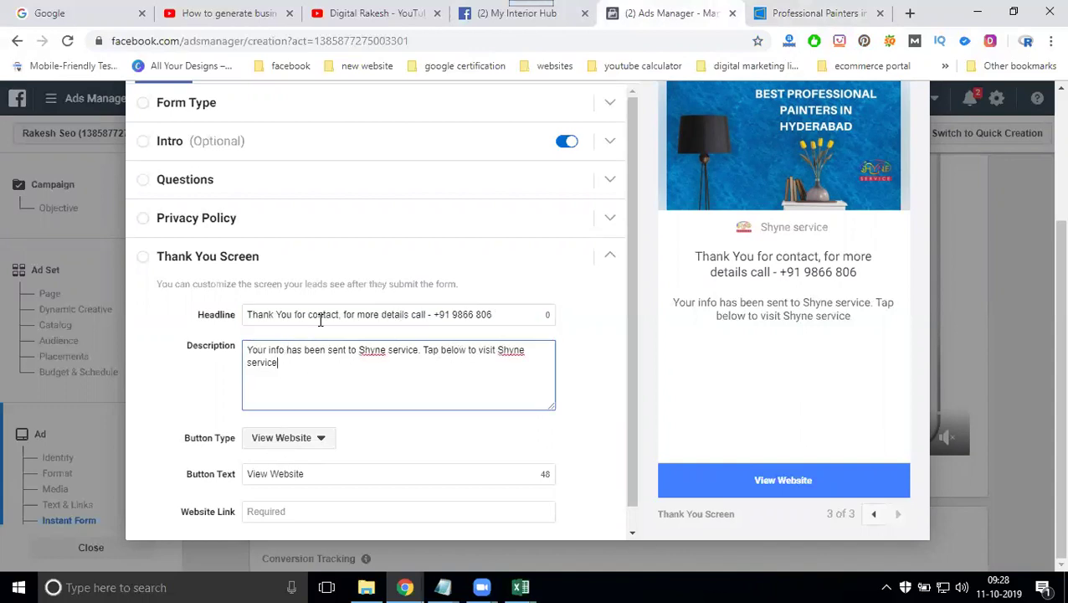
pyautogui.moveTo(341, 314); pyautogui.dragTo(219, 312)
pyautogui.hotkey('ctrl', 'c')
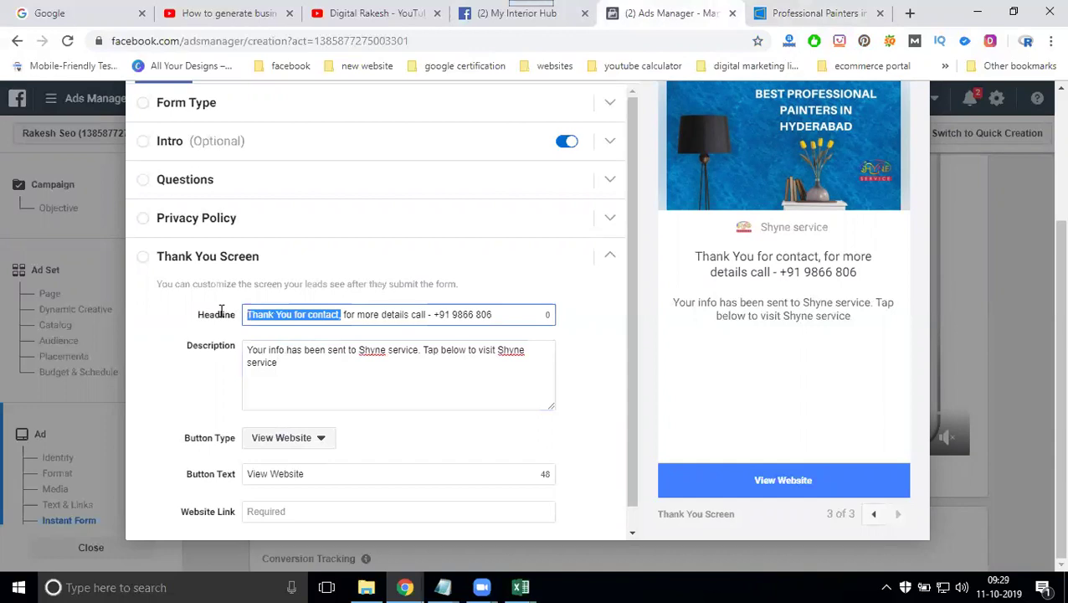
pyautogui.tripleClick(267, 366)
pyautogui.hotkey('ctrl', 'v')
pyautogui.write('for more details click below website')
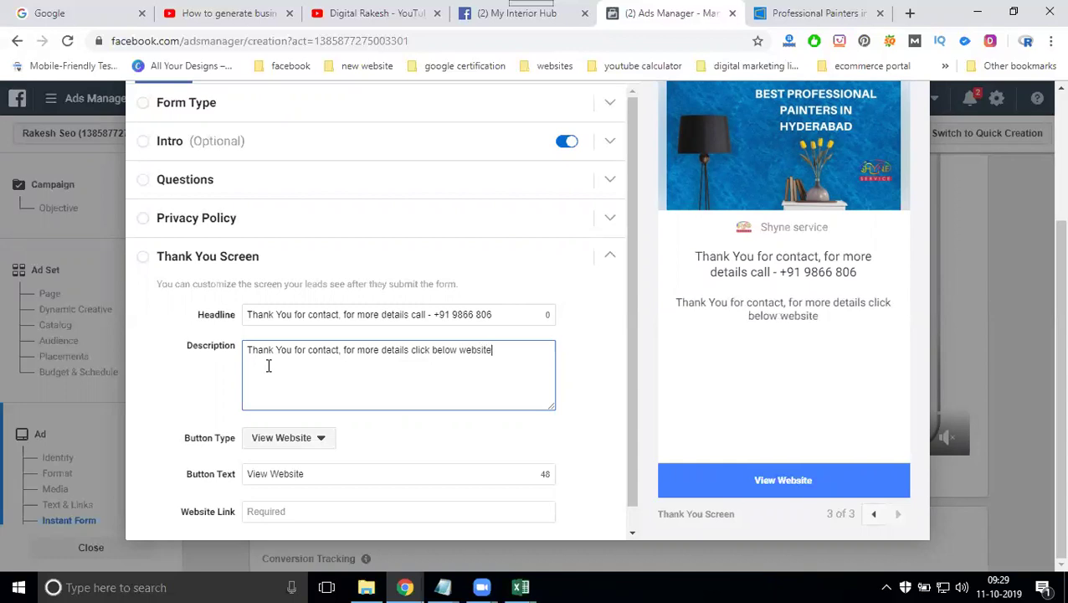
pyautogui.write(' link.')
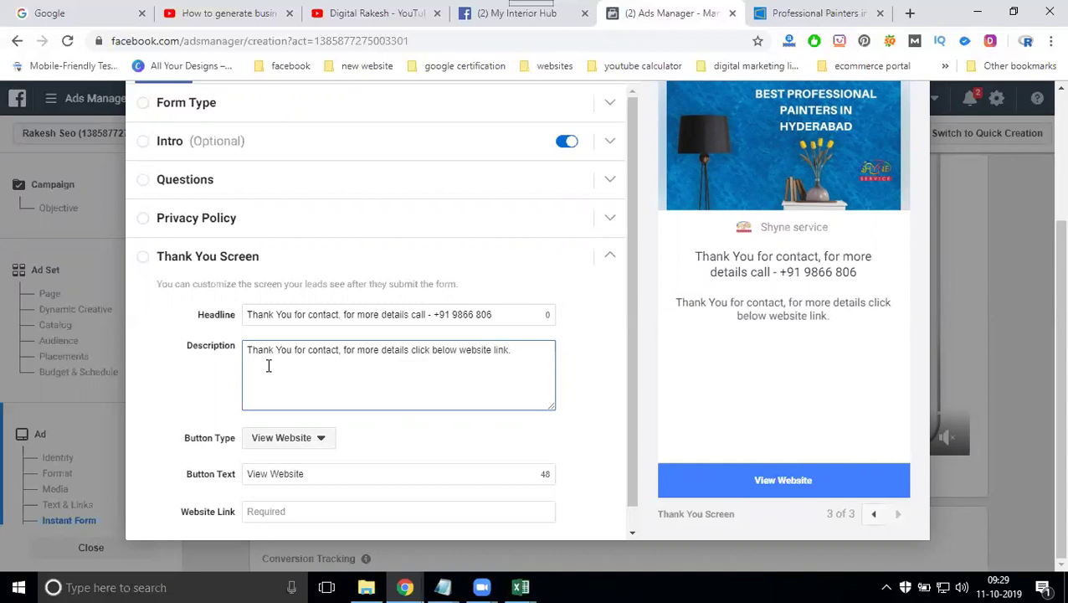
pyautogui.scroll(-1, 268, 366)
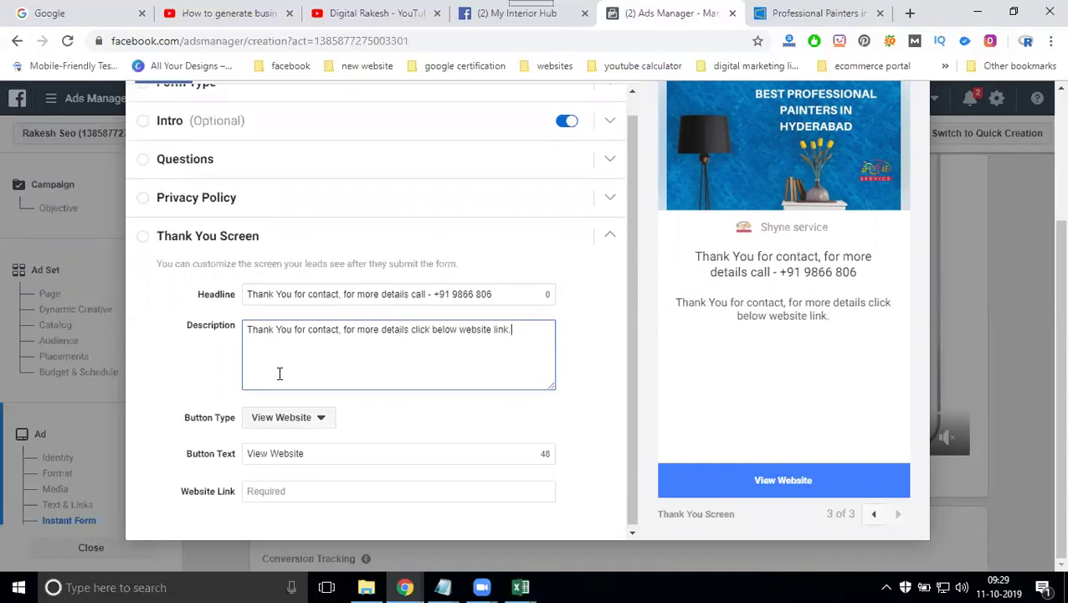
pyautogui.click(279, 493)
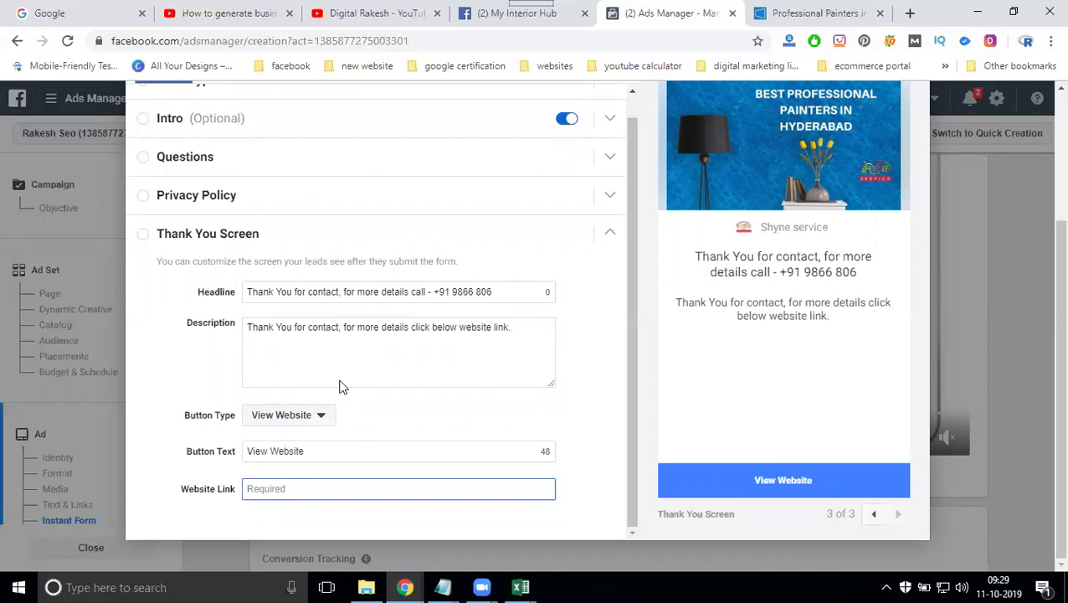
pyautogui.click(791, 15)
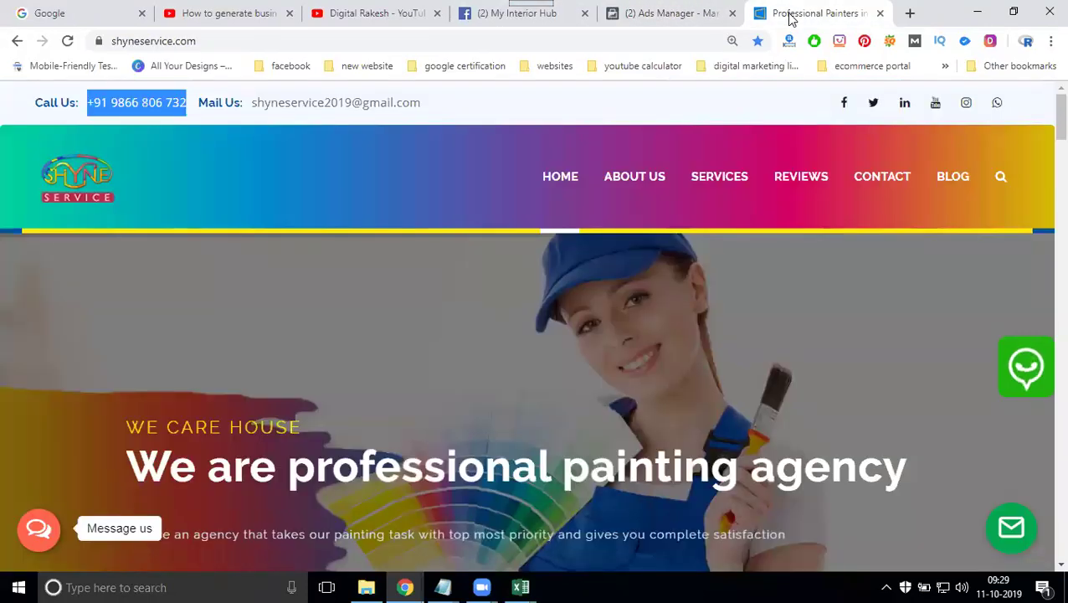
pyautogui.click(658, 40)
pyautogui.click(900, 180)
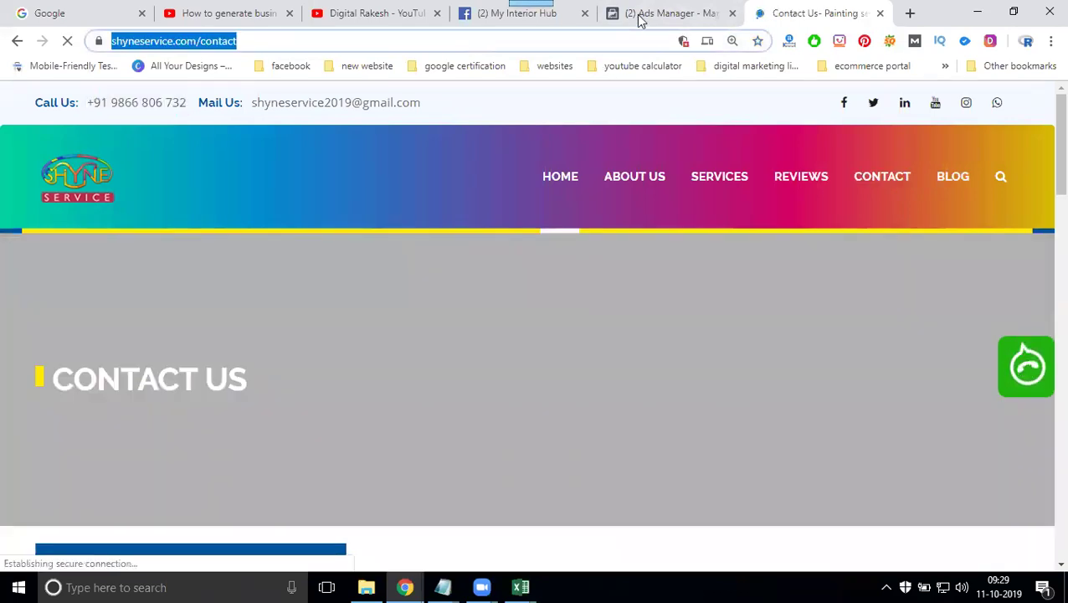
pyautogui.click(641, 14)
pyautogui.write('https://www.shyneservice.com/contact')
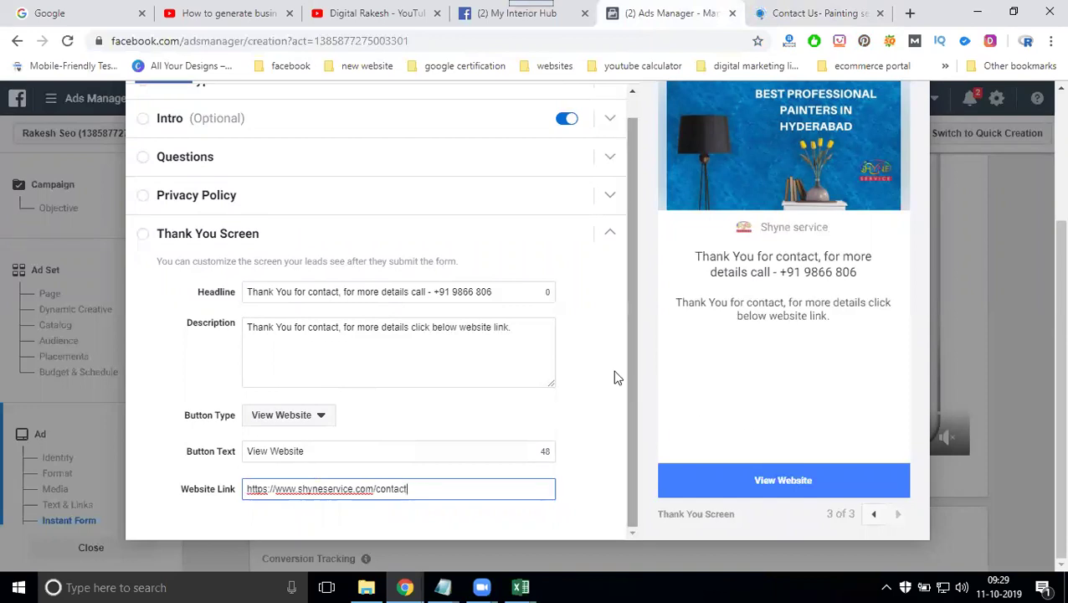
pyautogui.click(583, 372)
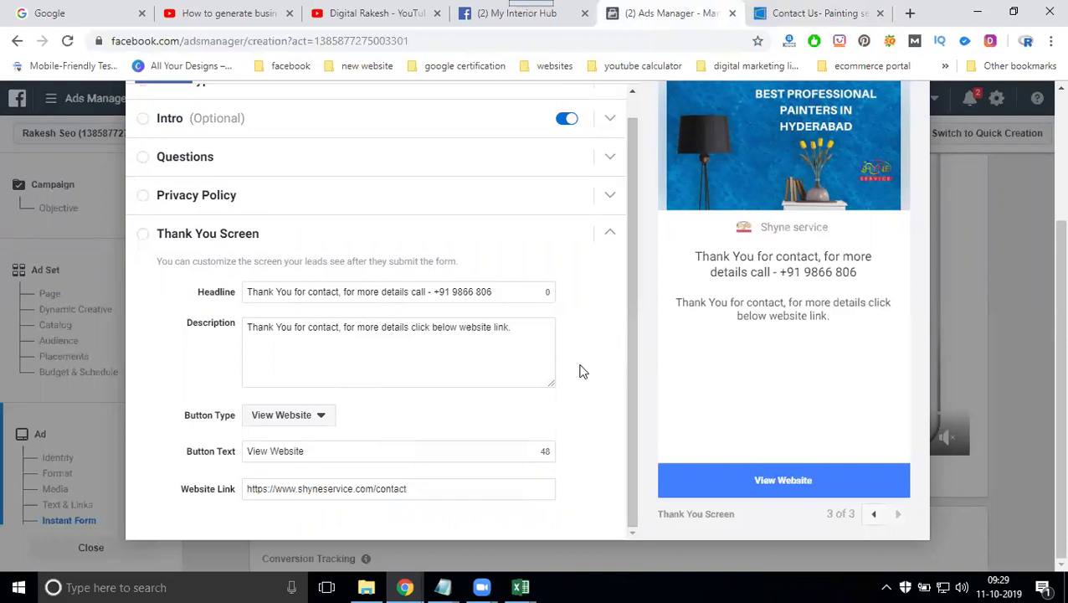
pyautogui.click(611, 235)
pyautogui.scroll(1, 590, 314)
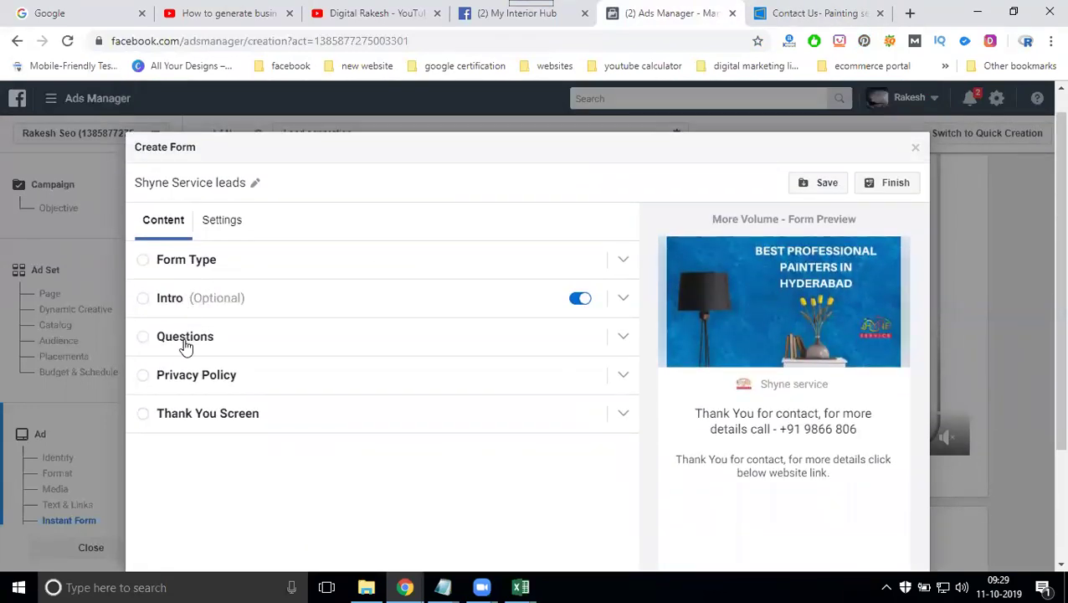
# Step: Check the form's privacy policy link text, link URL and custom disclaimer option, and collapse the section
pyautogui.click(192, 376)
pyautogui.scroll(-2, 190, 374)
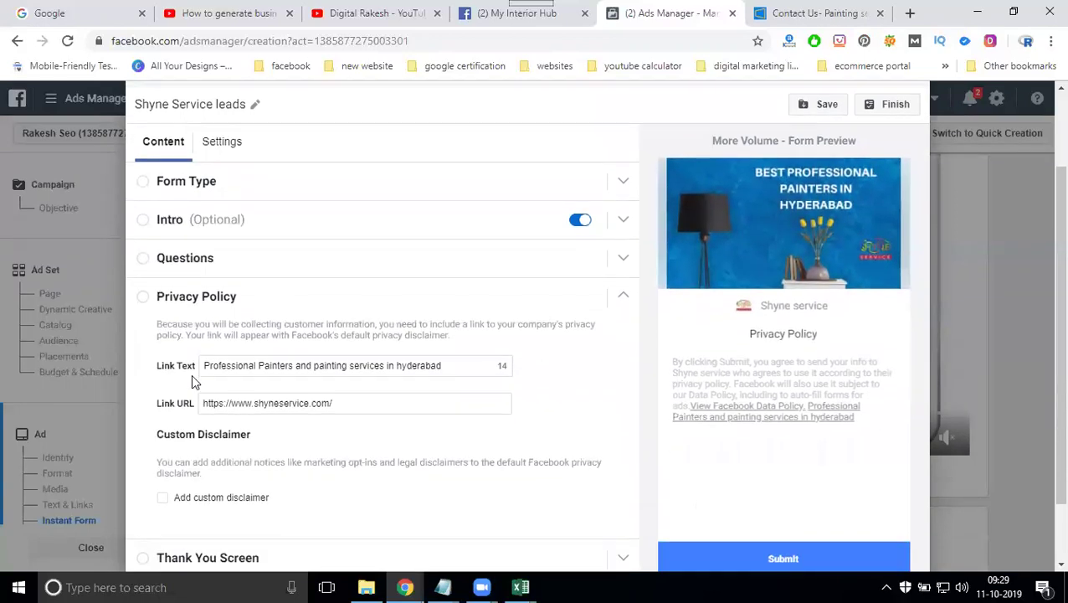
pyautogui.click(162, 418)
pyautogui.click(162, 418)
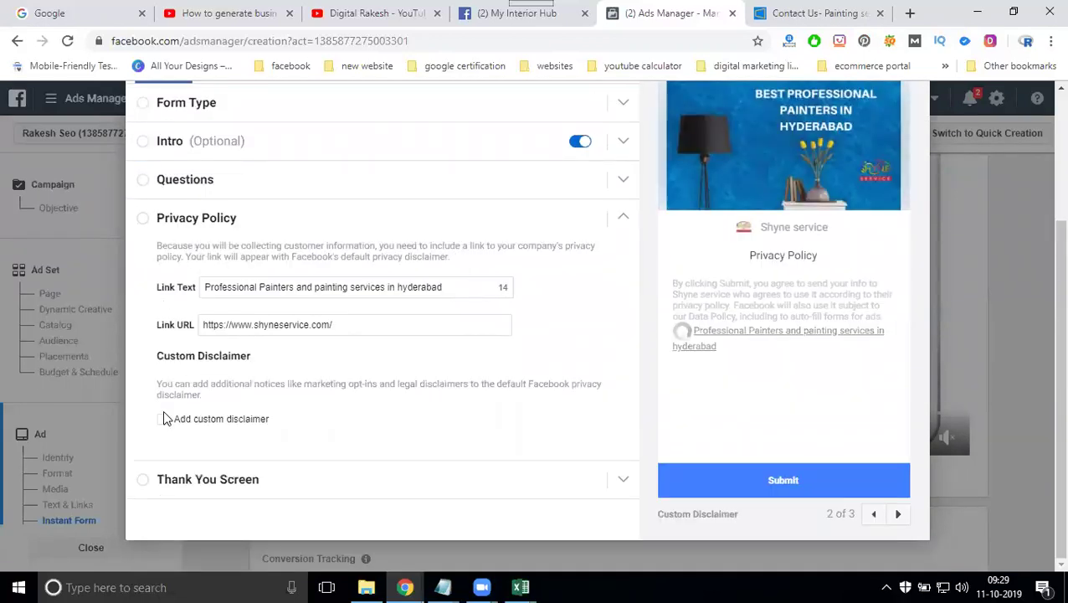
pyautogui.click(623, 217)
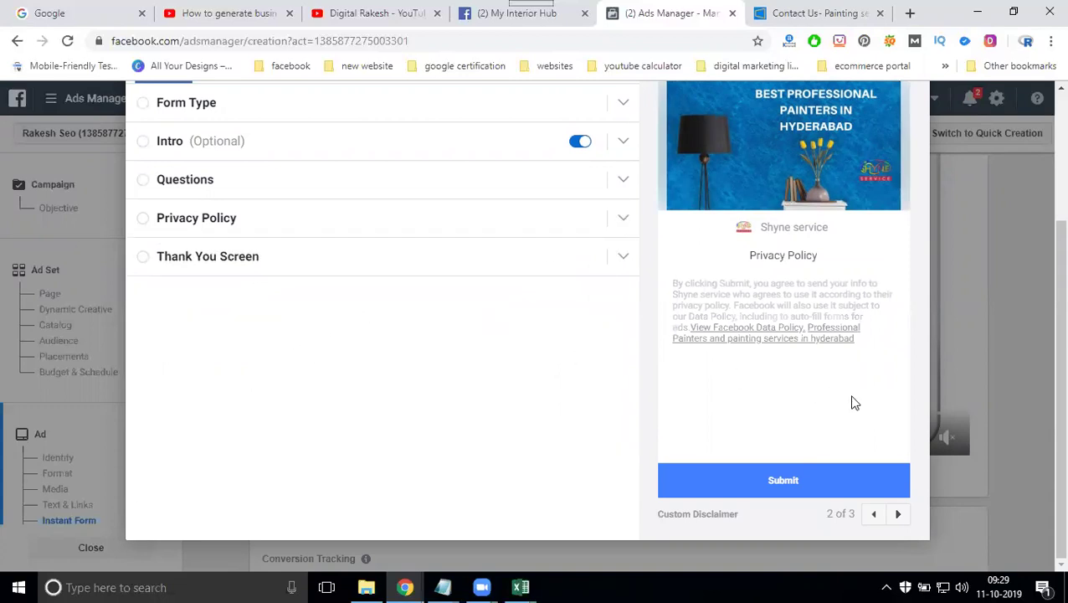
# Step: Save the Shyne Service leads form as a draft and finish it for use in the ad
pyautogui.scroll(3, 879, 400)
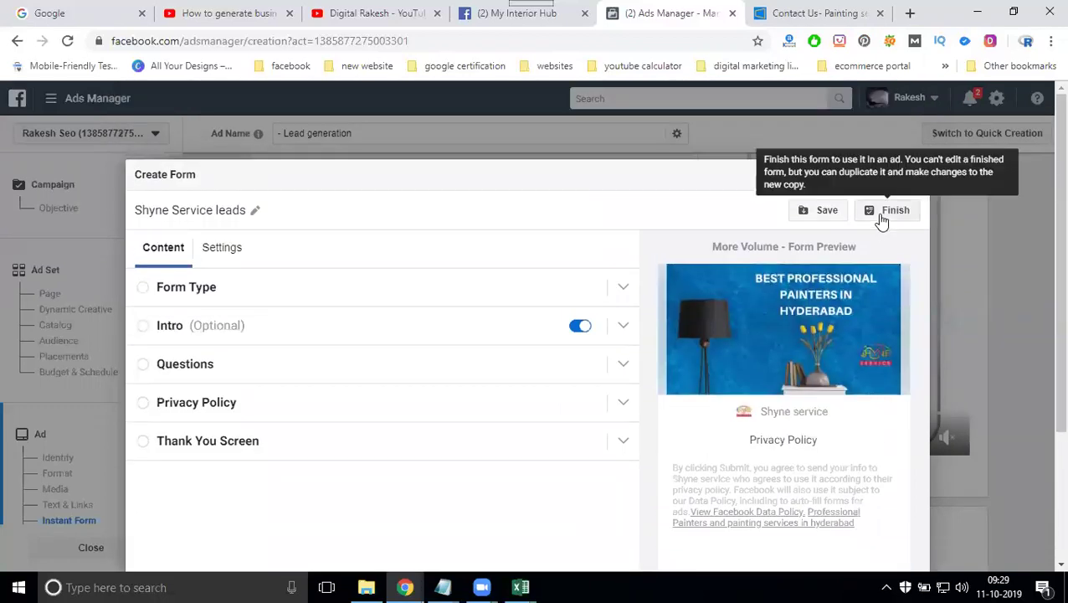
pyautogui.click(824, 212)
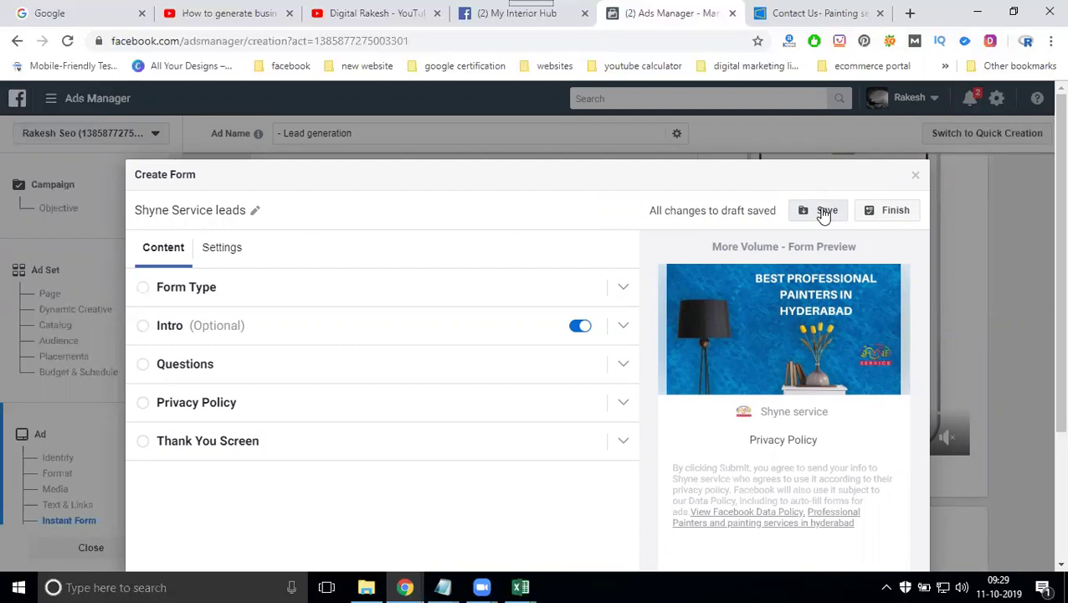
pyautogui.click(901, 214)
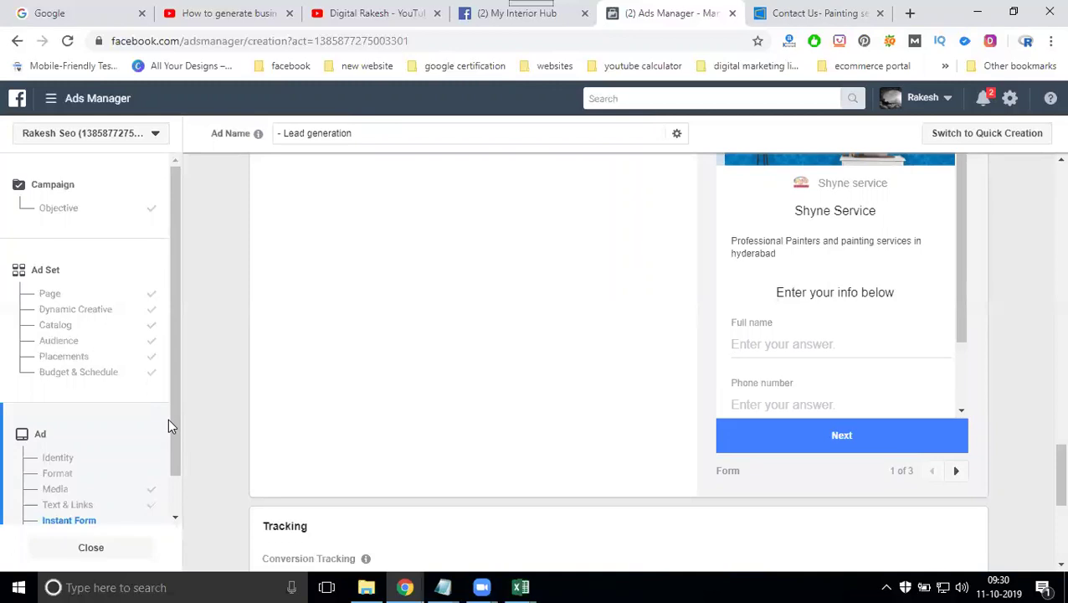
# Step: Page through the finished form's preview to the thank you screen and review the ad's instant form selection
pyautogui.click(956, 472)
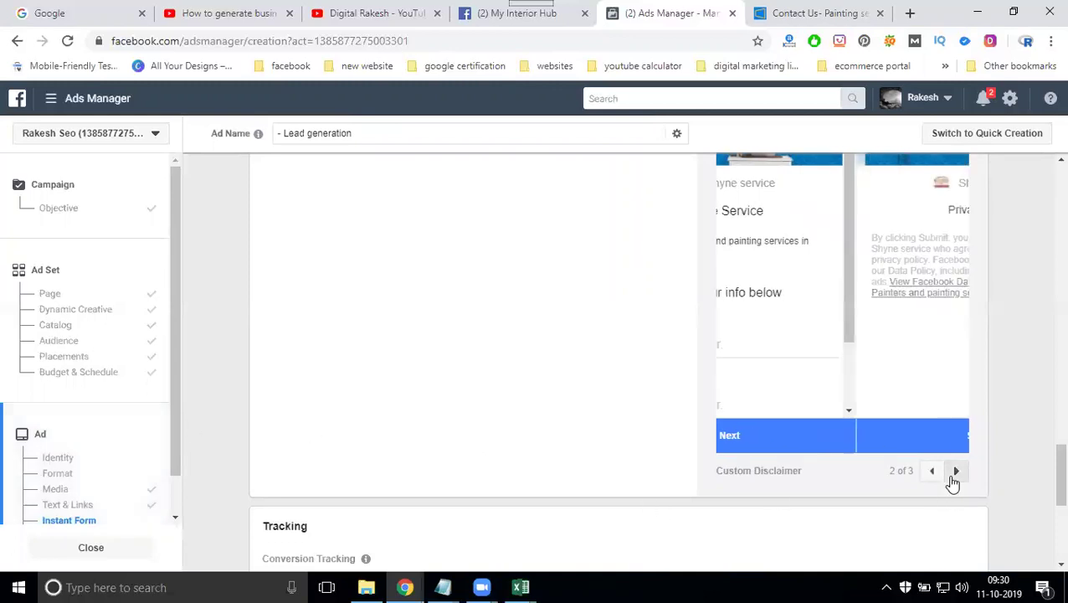
pyautogui.click(955, 472)
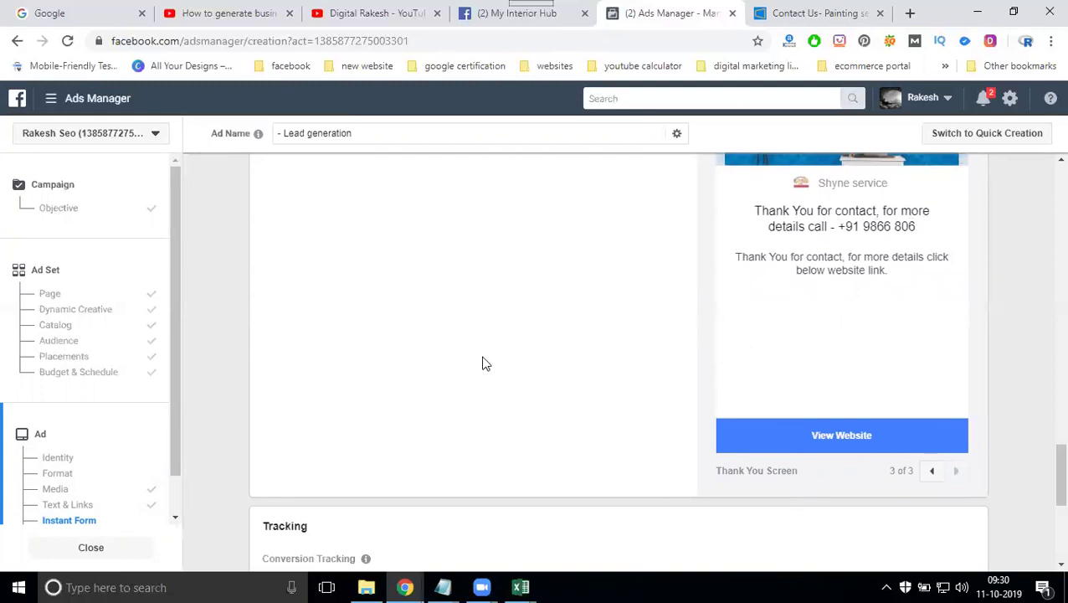
pyautogui.scroll(3, 484, 363)
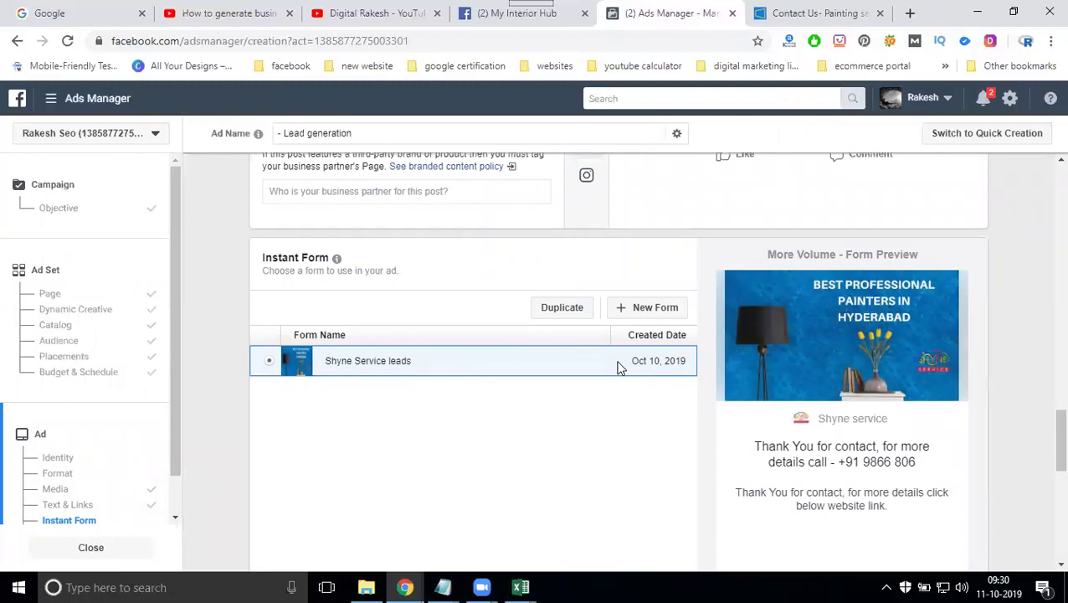
pyautogui.scroll(3, 592, 377)
pyautogui.scroll(-5, 591, 377)
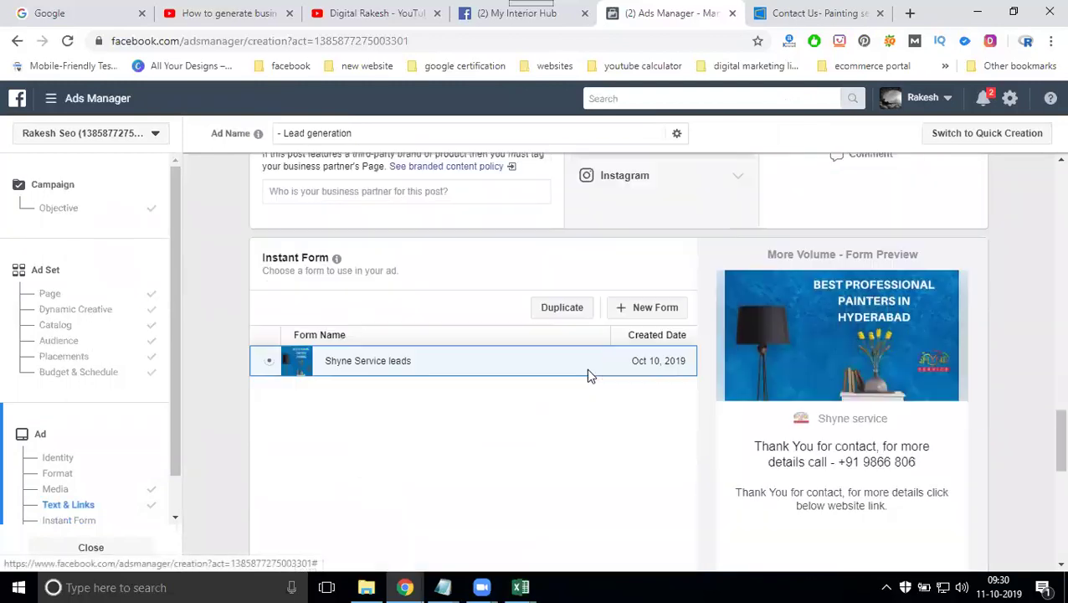
pyautogui.scroll(3, 591, 374)
pyautogui.scroll(-4, 597, 368)
pyautogui.scroll(3, 806, 352)
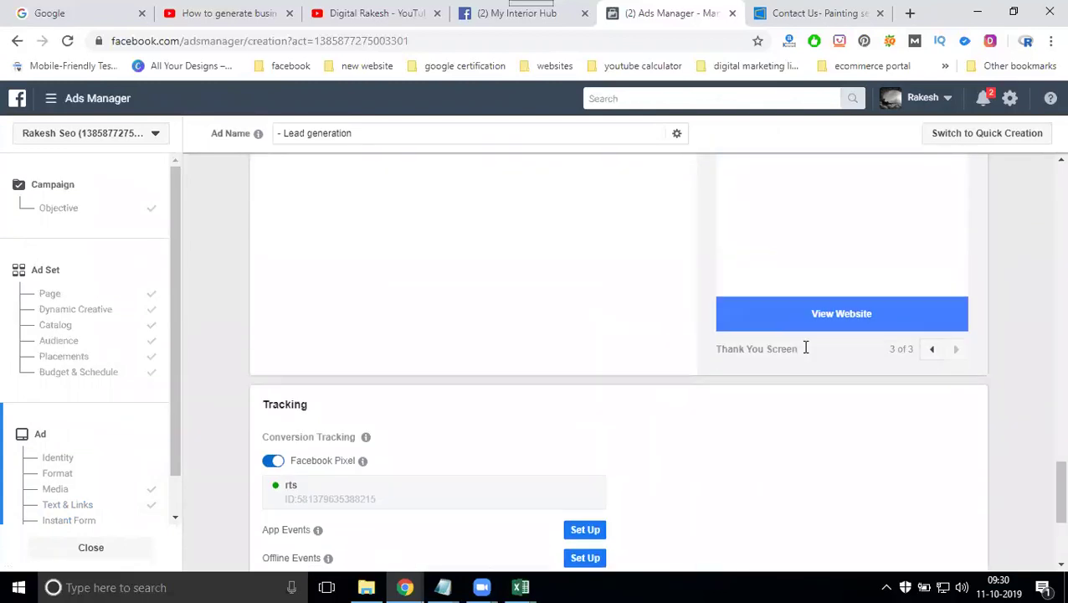
# Step: Confirm the lead generation ad for publishing, leaving the tracking settings as they are
pyautogui.scroll(-4, 805, 352)
pyautogui.scroll(-1, 805, 351)
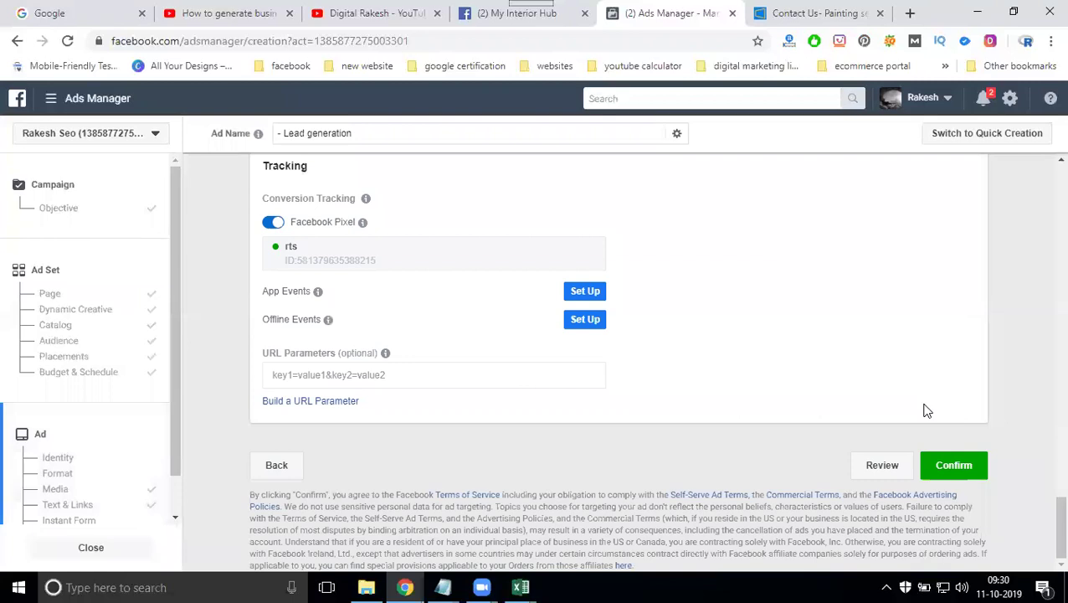
pyautogui.click(947, 467)
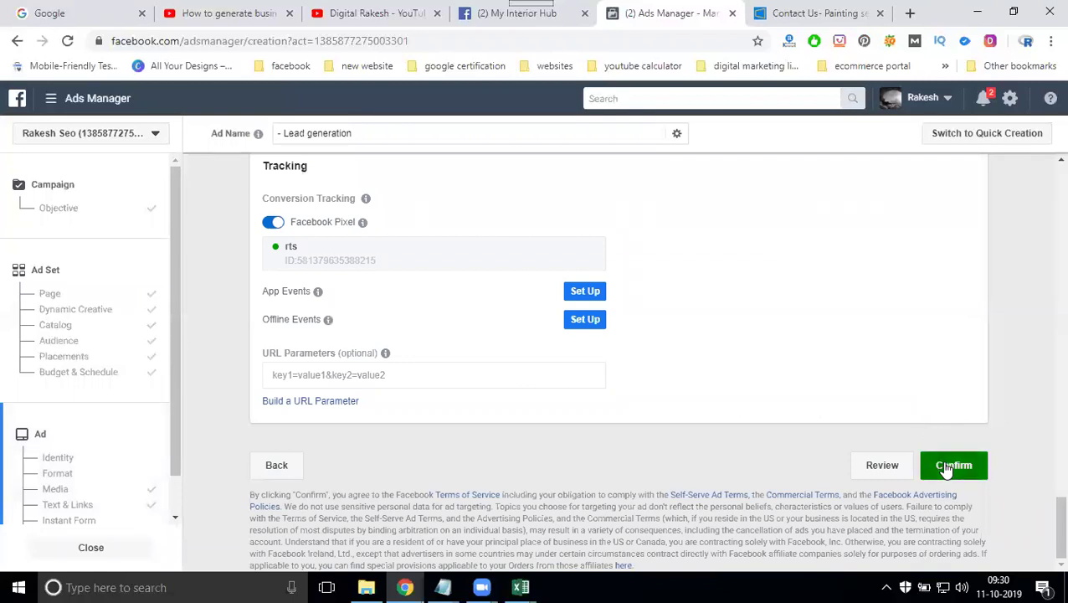